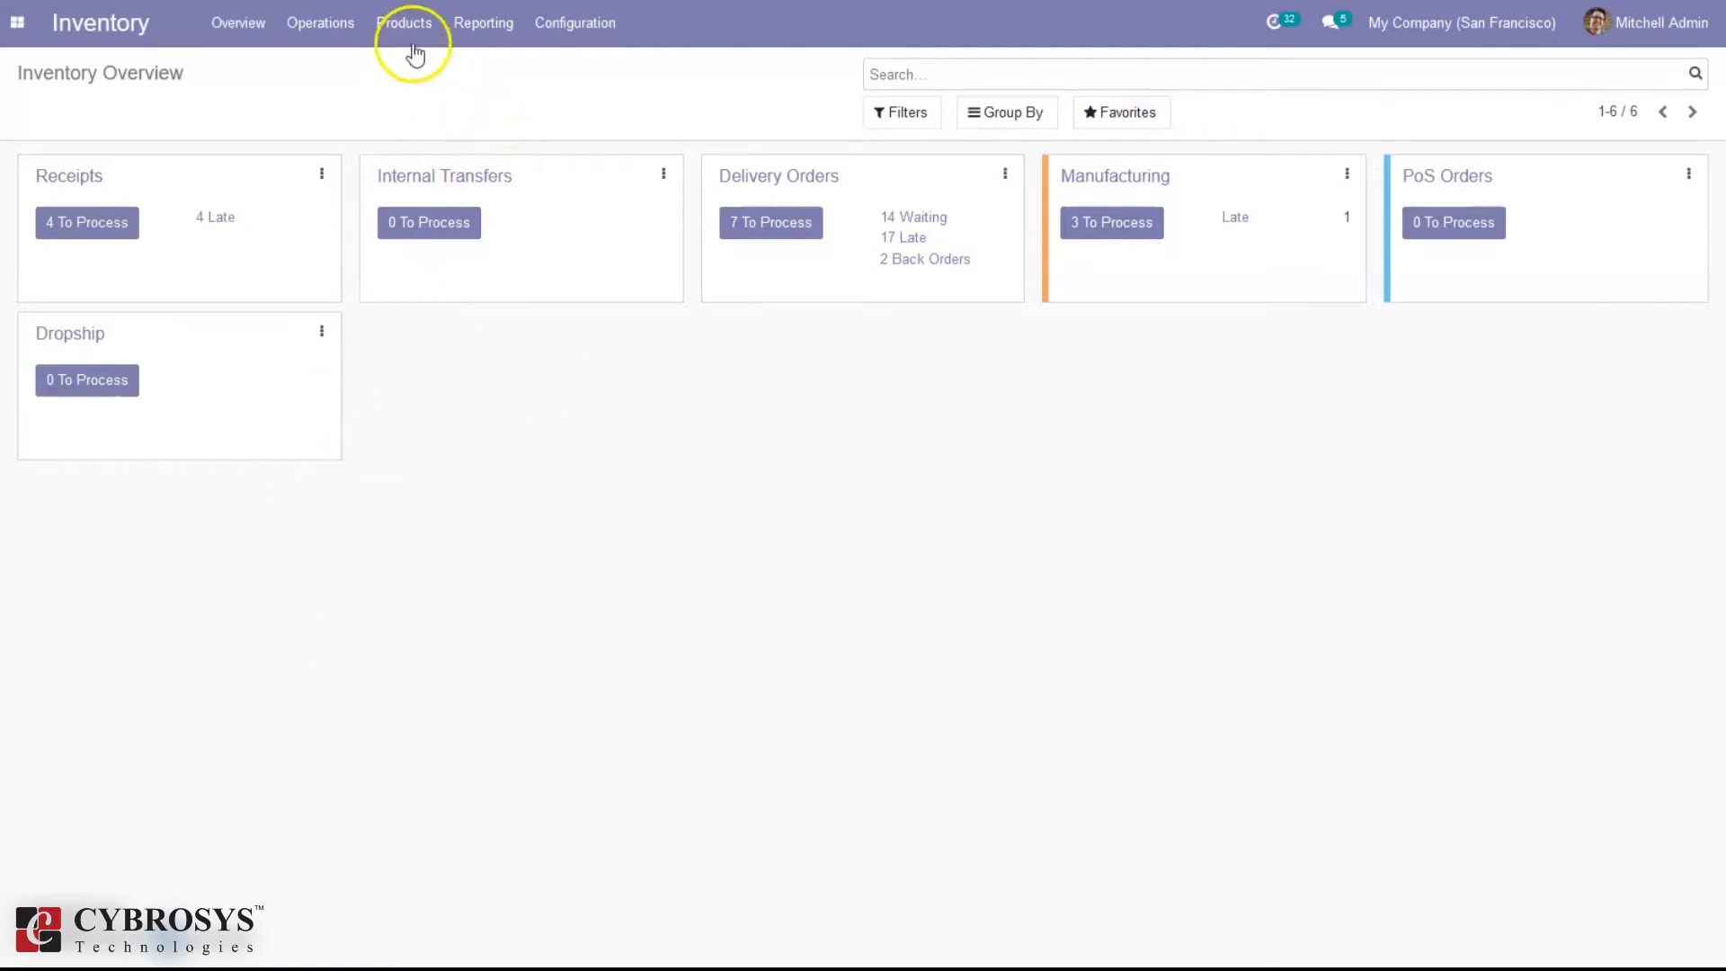
Step: Start a new product record named Bench, with Storable Product as its product type
{"action": "left_click", "coordinate": [413, 27]}
{"action": "left_click", "coordinate": [418, 70]}
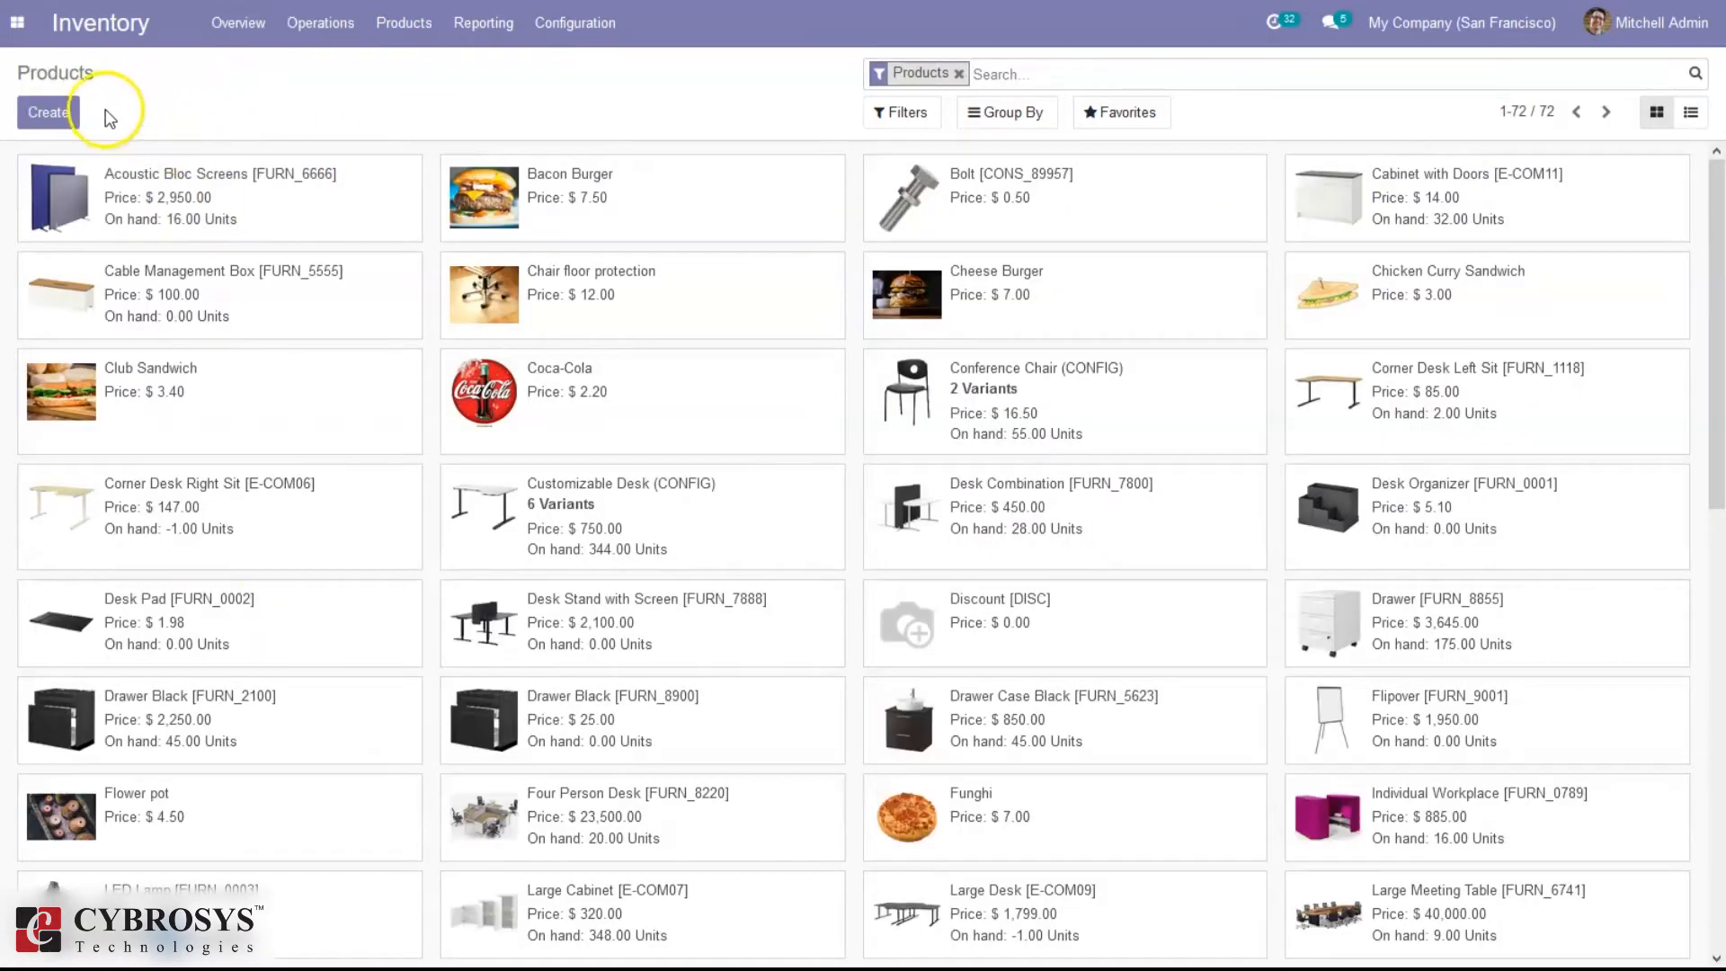
{"action": "left_click", "coordinate": [60, 119]}
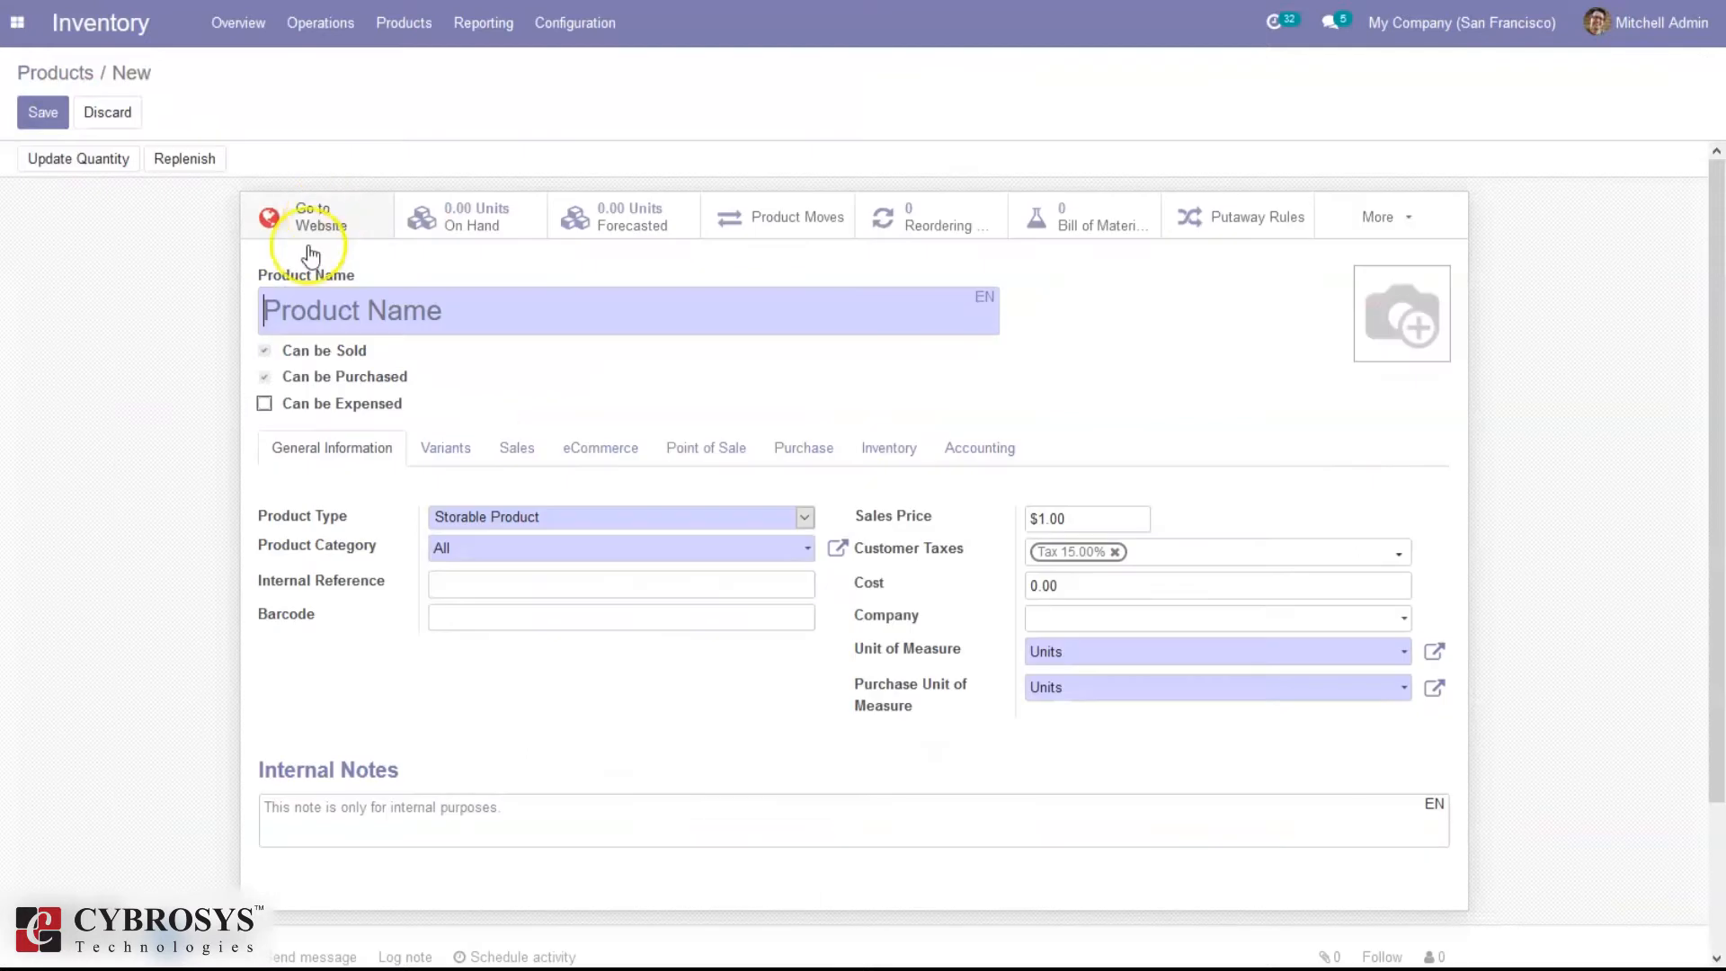
{"action": "type", "text": "N"}
{"action": "key", "text": "BackSpace"}
{"action": "type", "text": "Bench"}
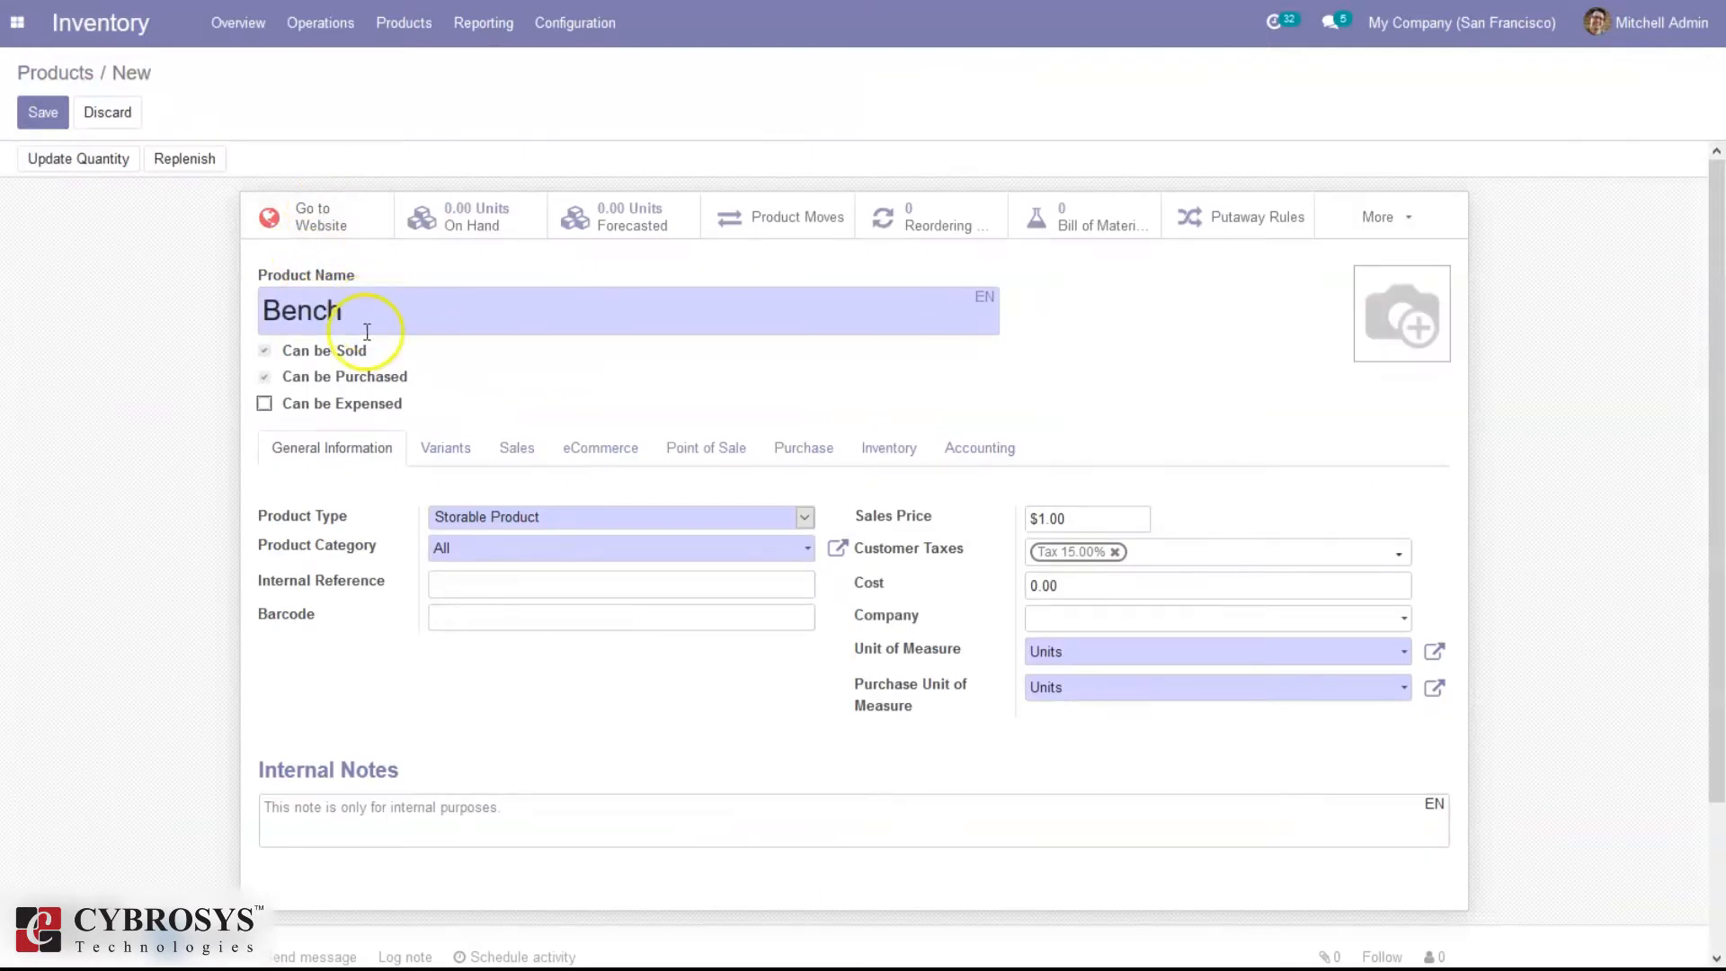
{"action": "left_click", "coordinate": [449, 514]}
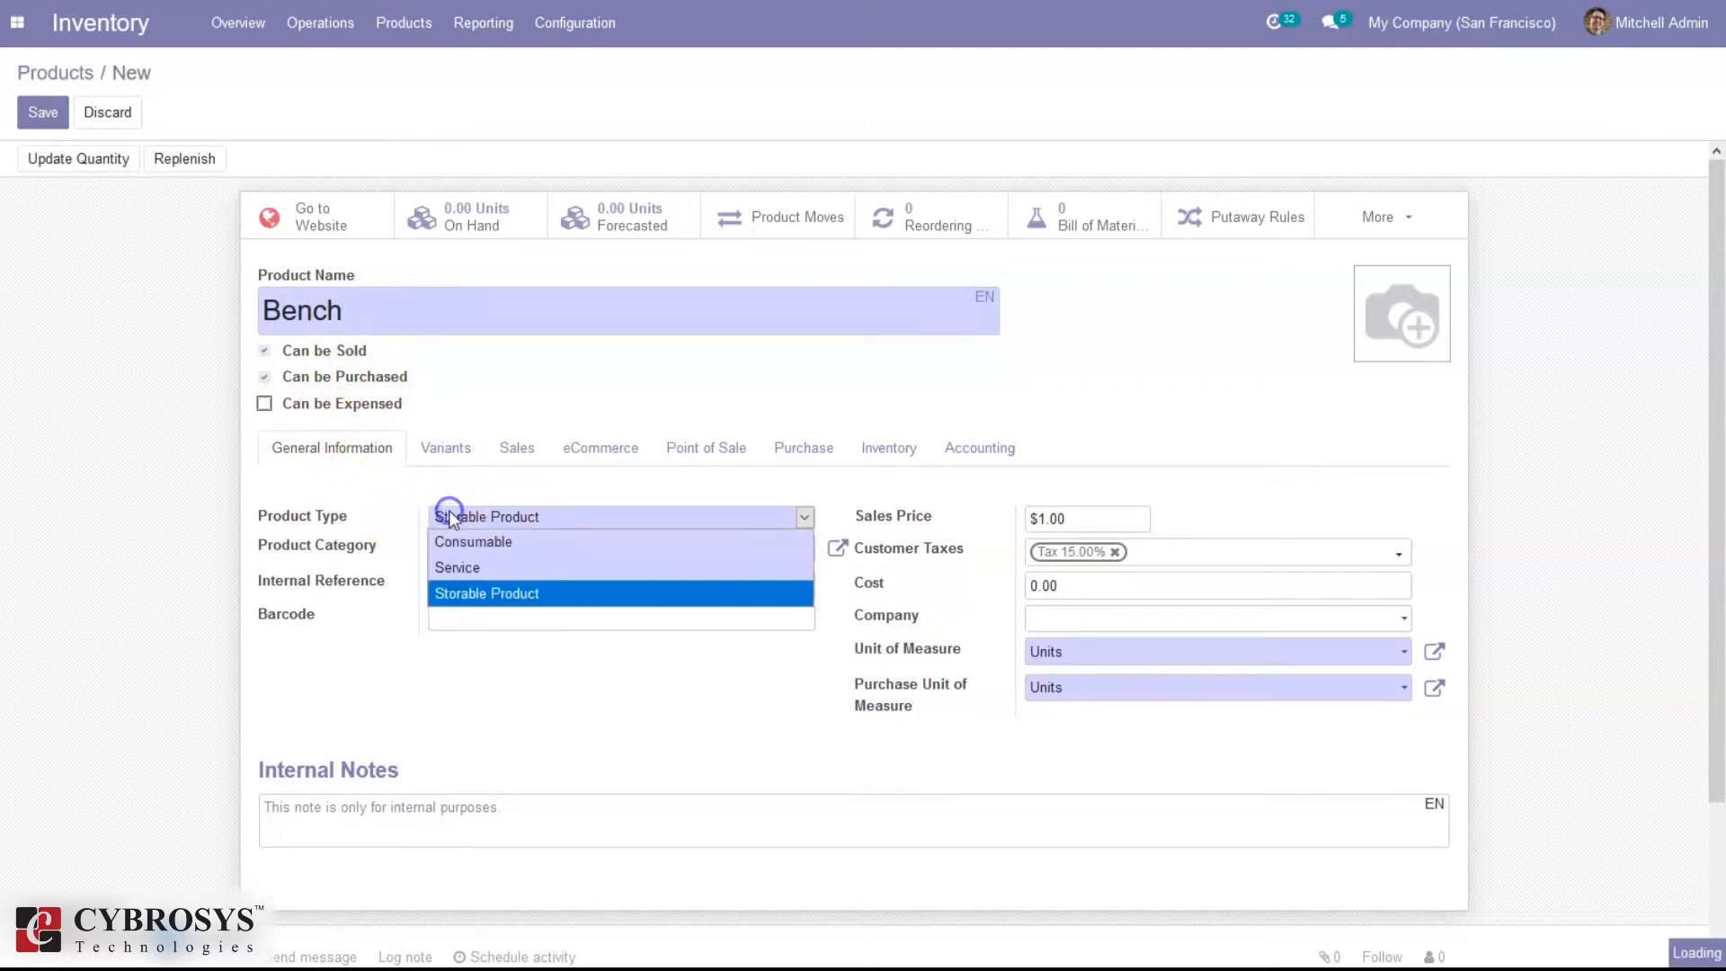
{"action": "left_click", "coordinate": [502, 670]}
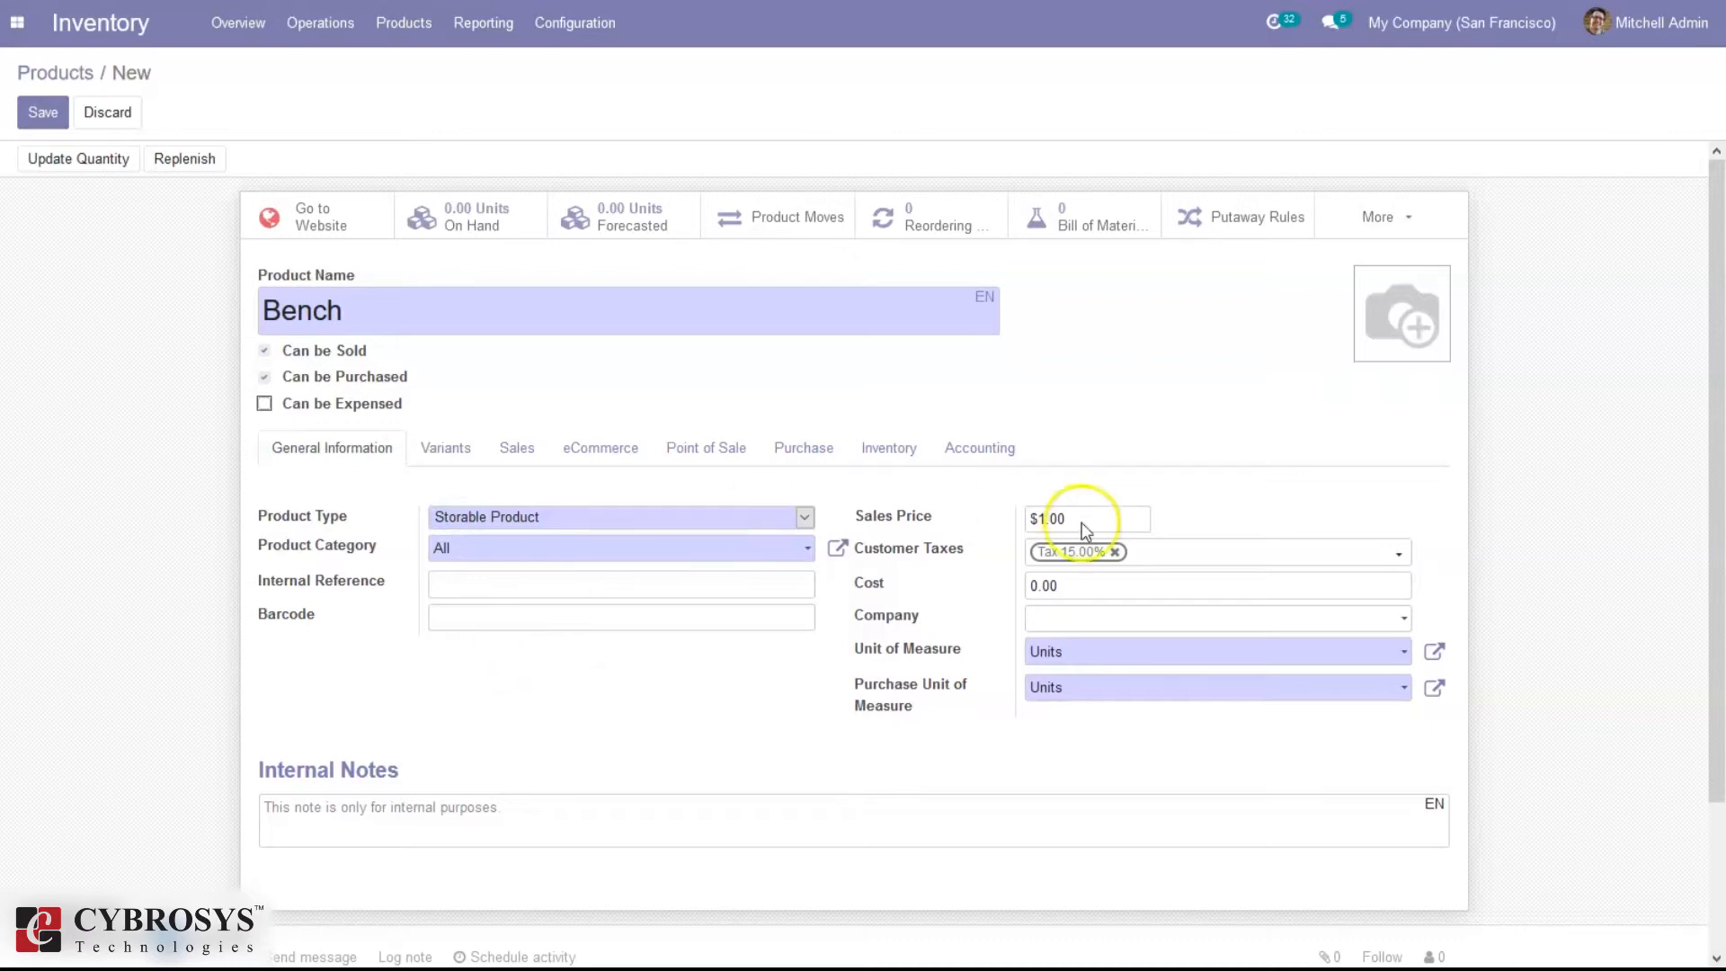
Step: Add Hungry Dog from the full vendor list as a vendor line in the Bench product's purchase details
{"action": "left_click", "coordinate": [792, 449]}
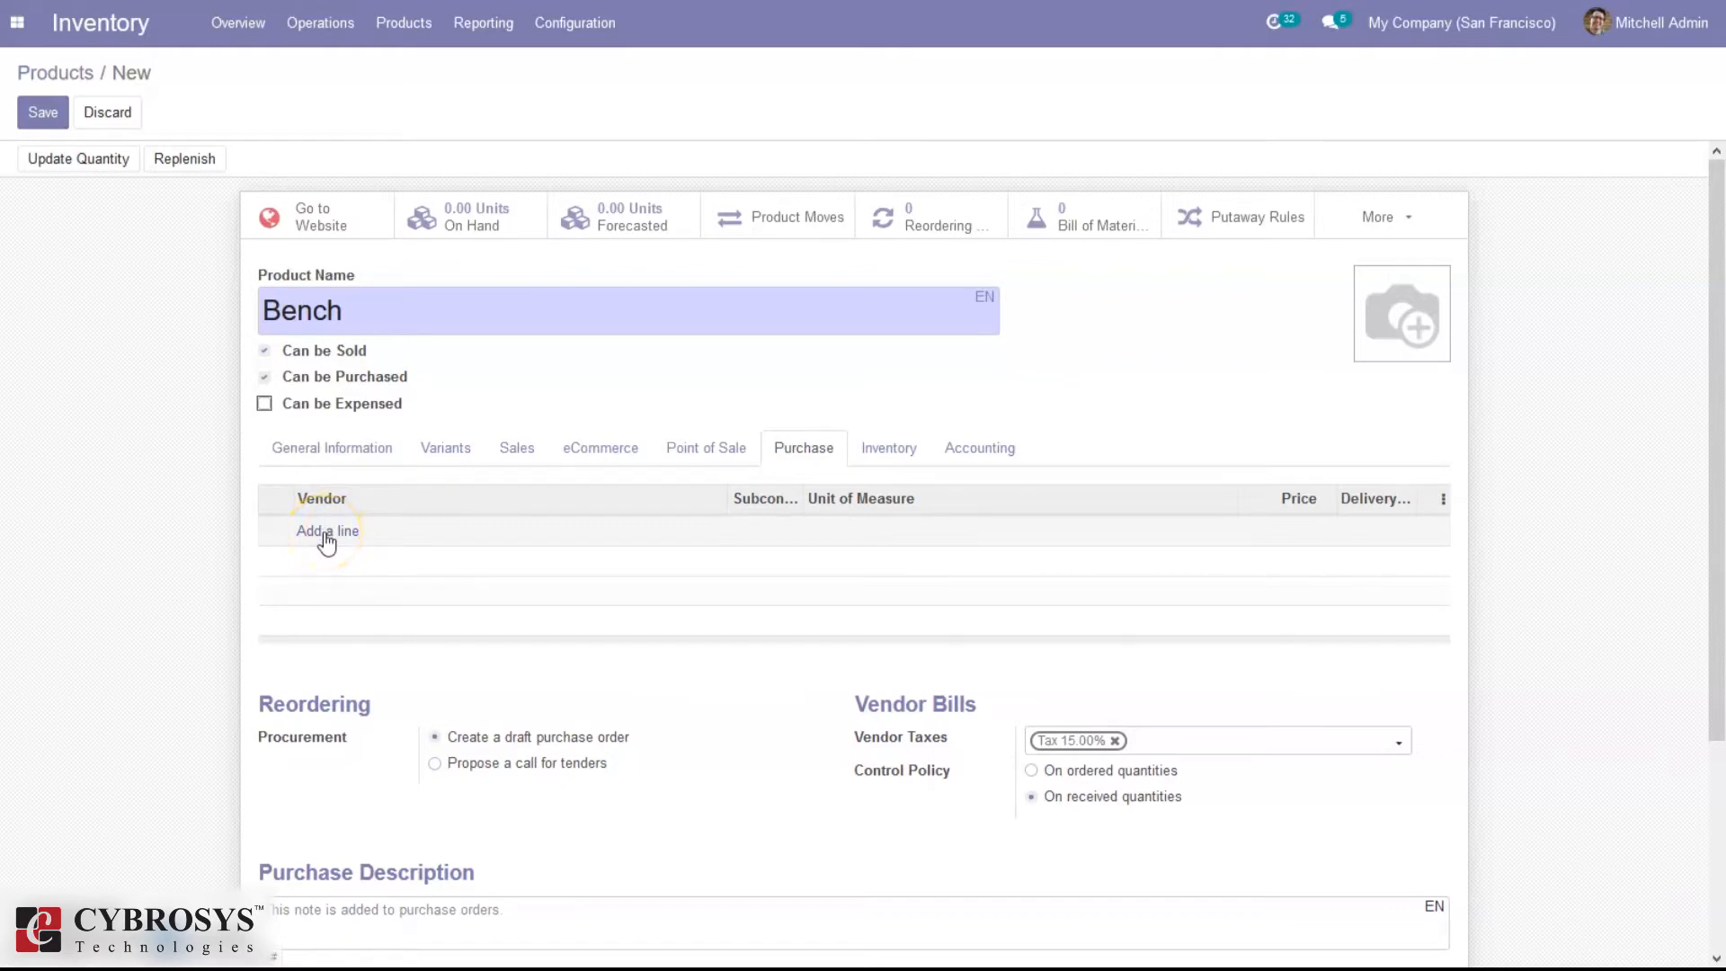
{"action": "left_click", "coordinate": [326, 538]}
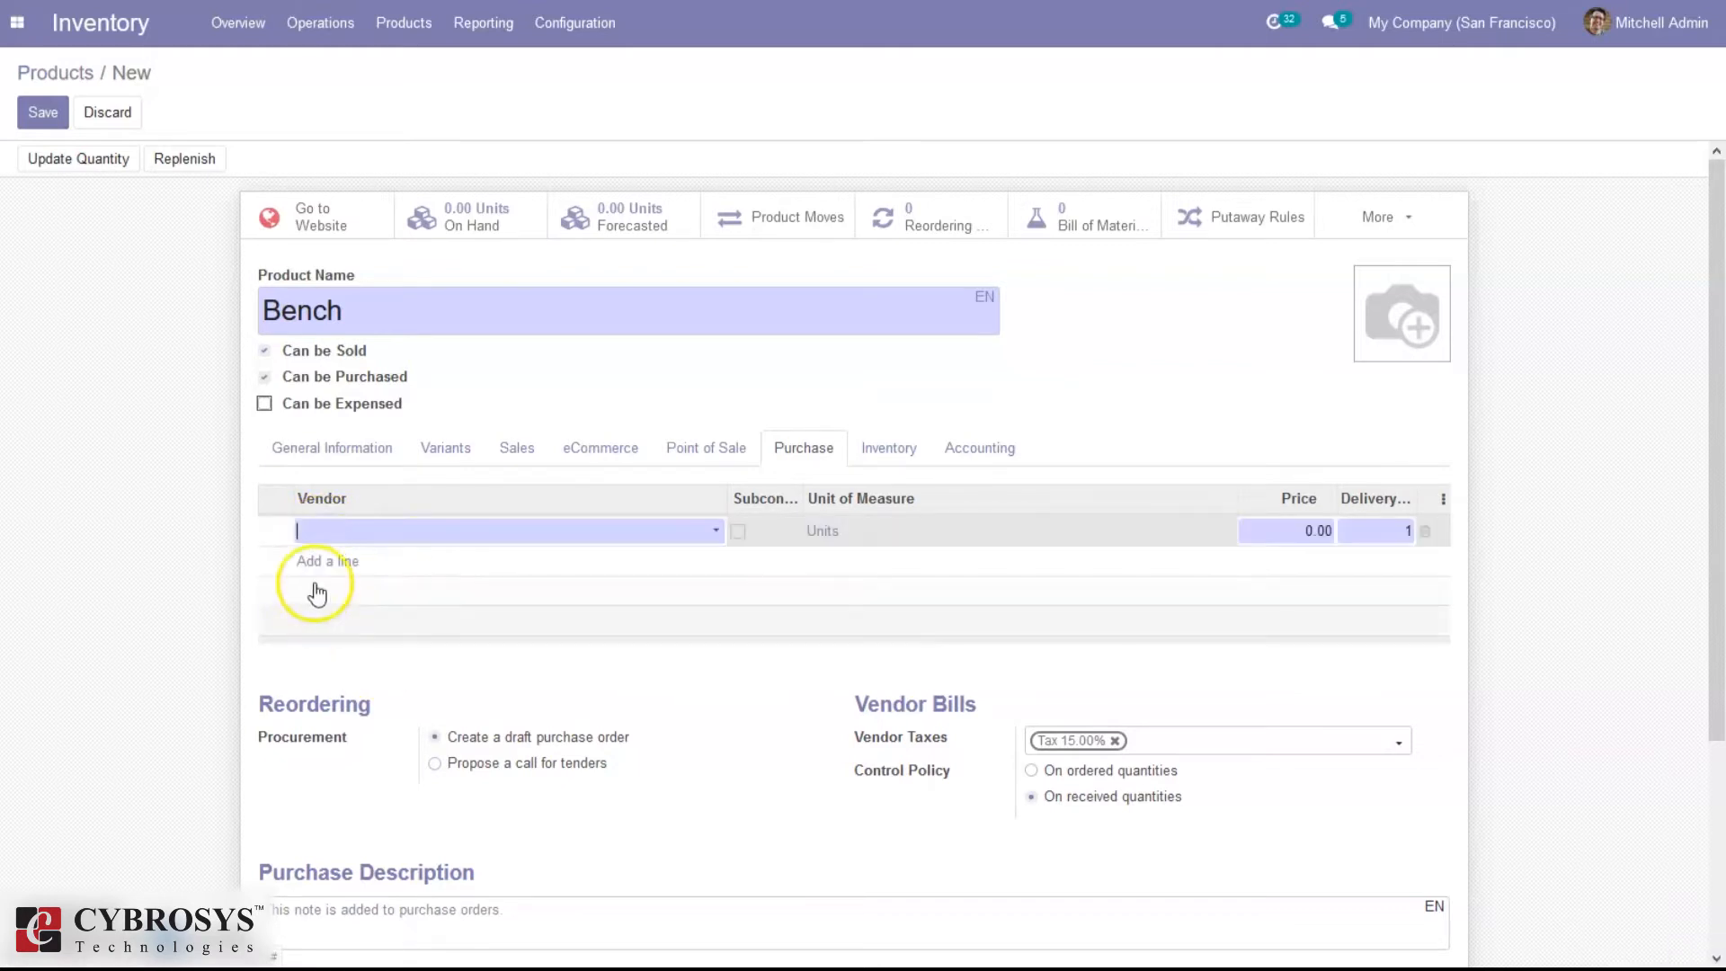
{"action": "left_click", "coordinate": [381, 534]}
{"action": "left_click", "coordinate": [324, 527]}
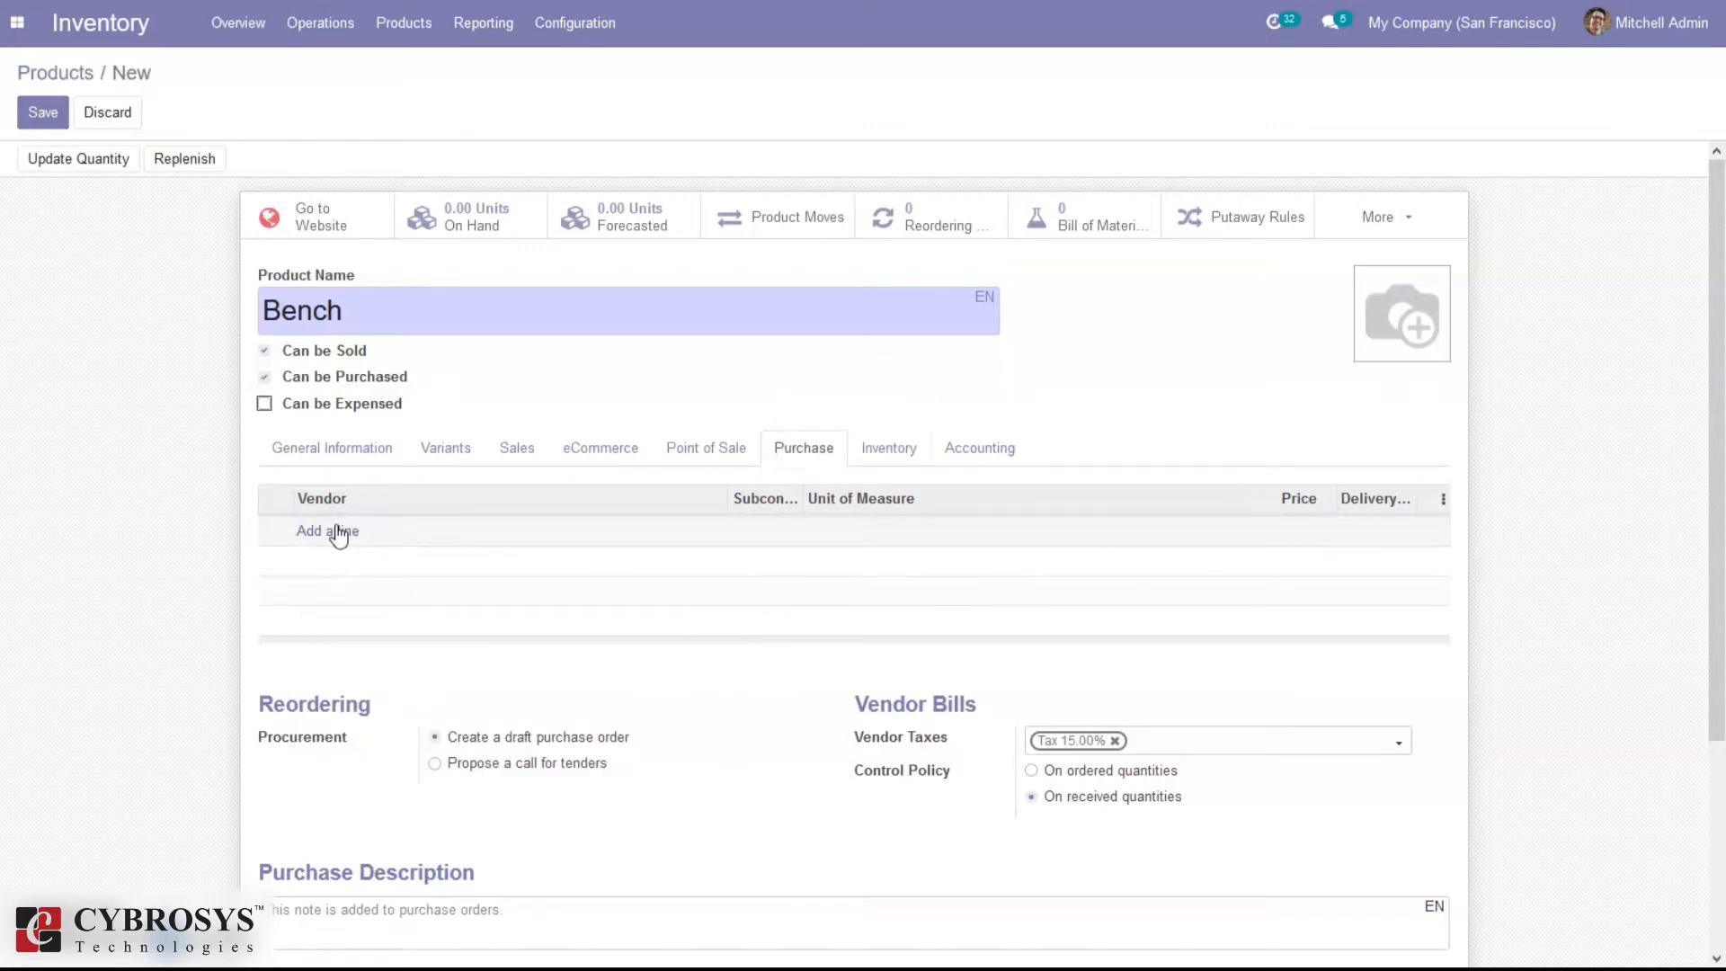
{"action": "left_click", "coordinate": [338, 532]}
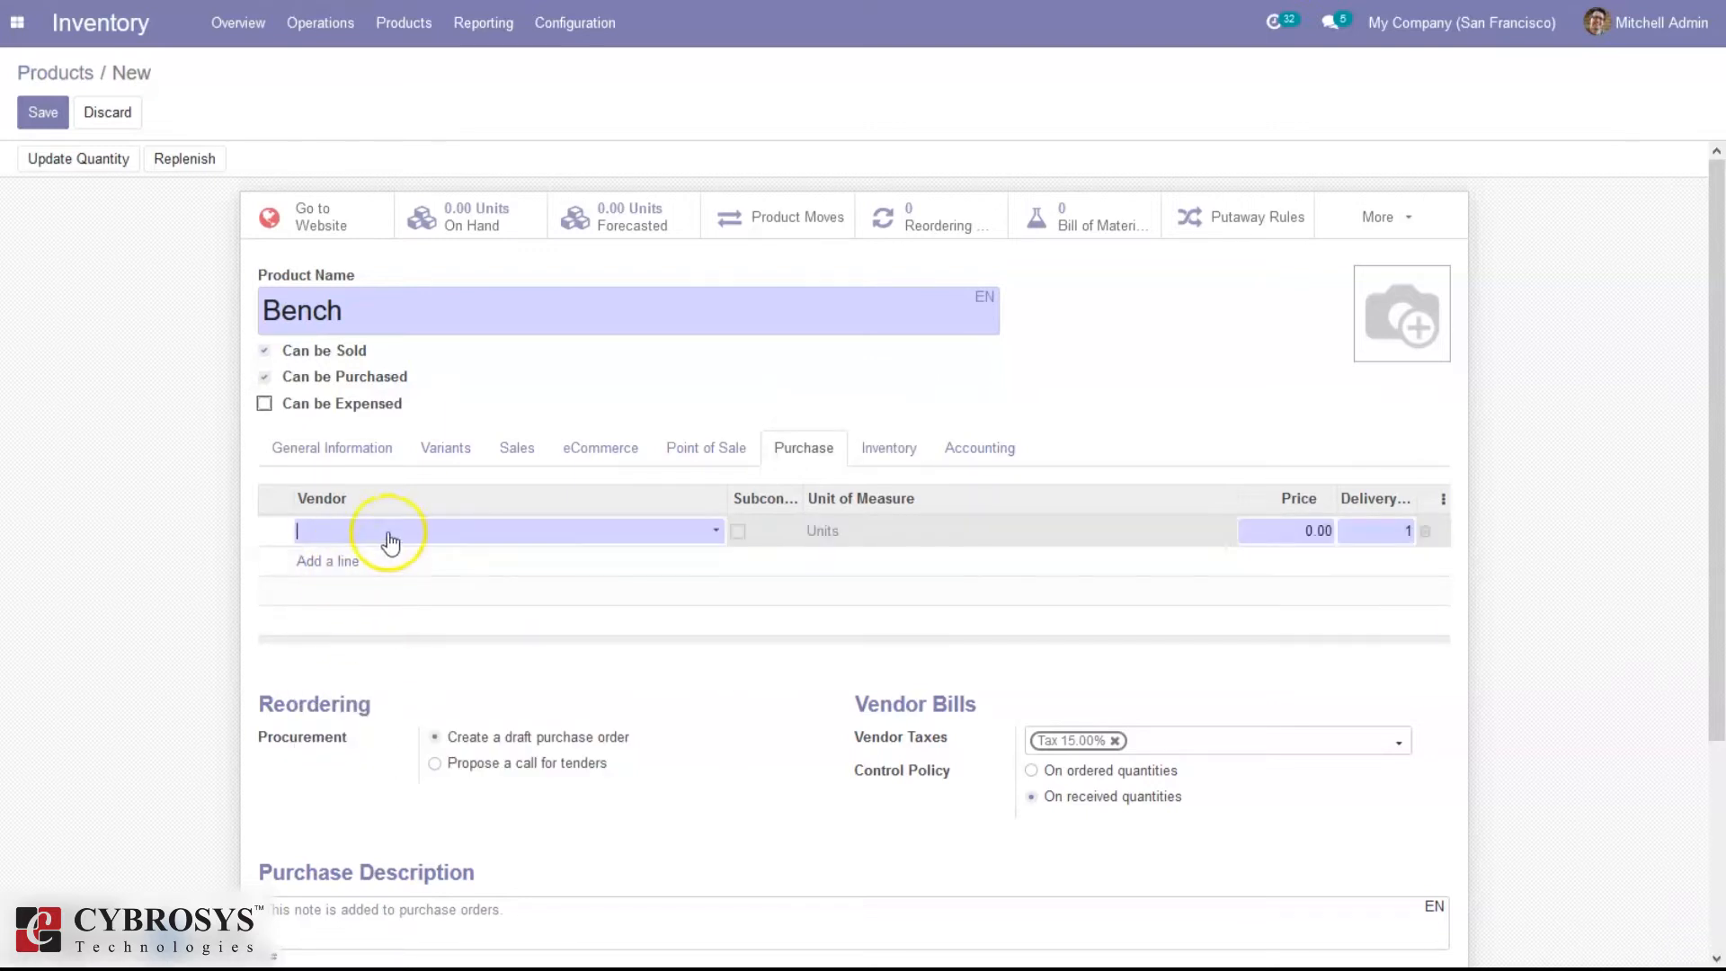
{"action": "left_click", "coordinate": [488, 540]}
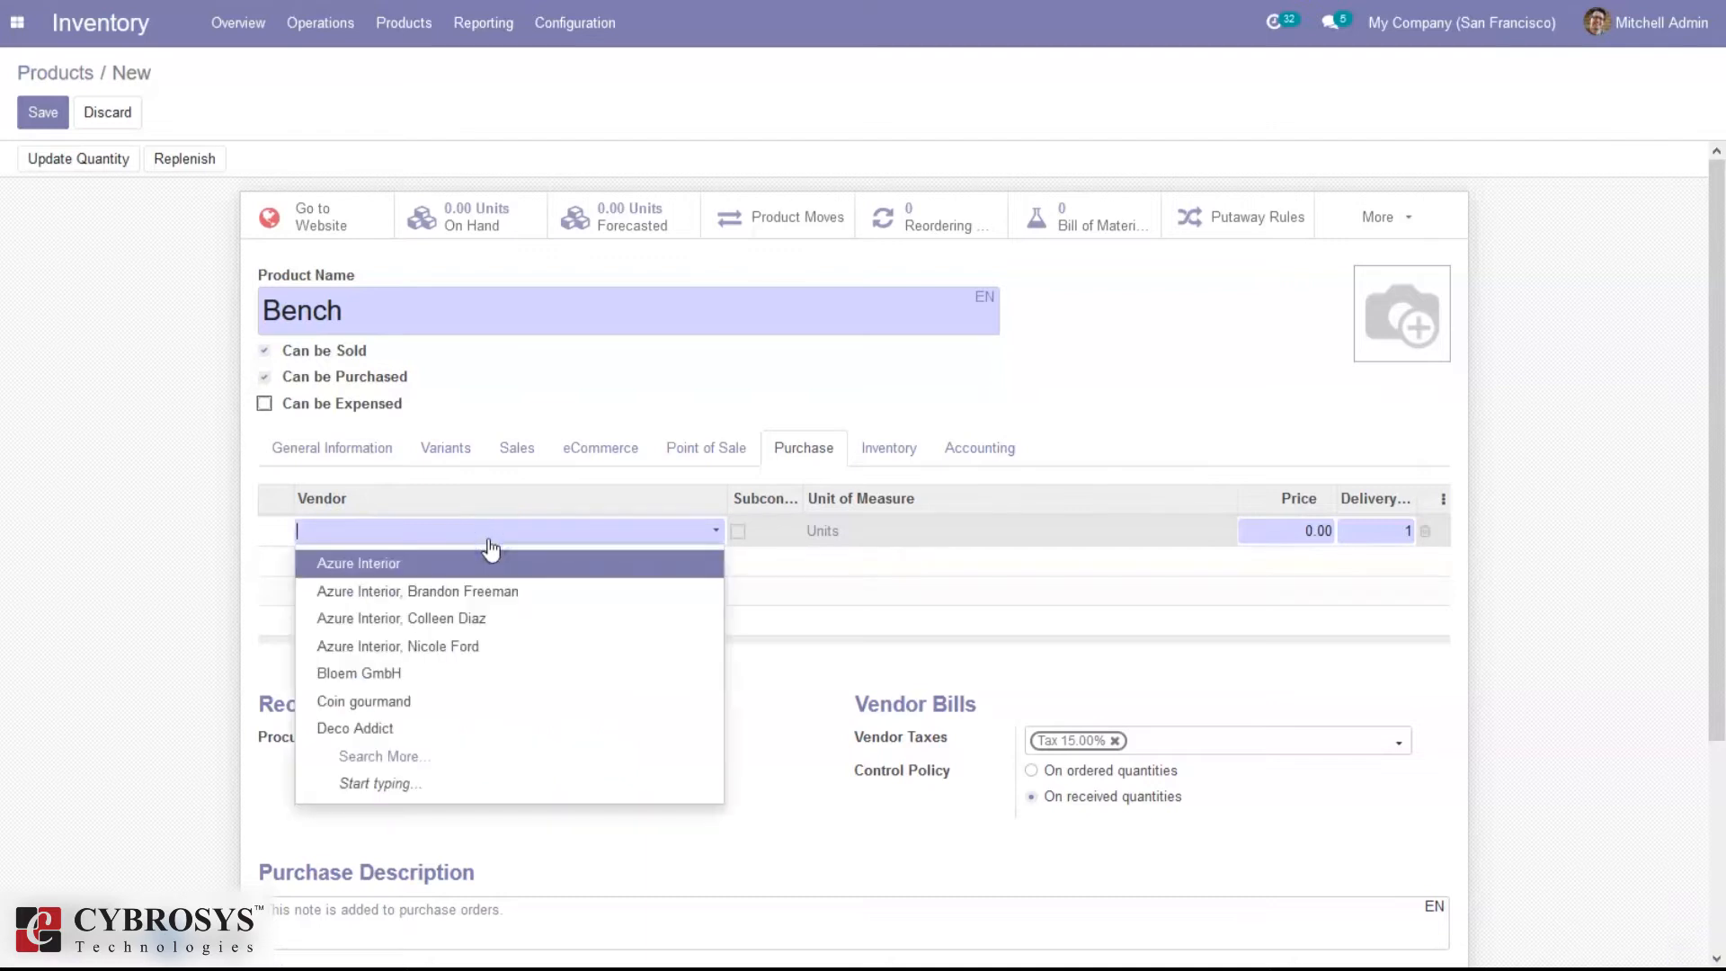
{"action": "left_click", "coordinate": [388, 758]}
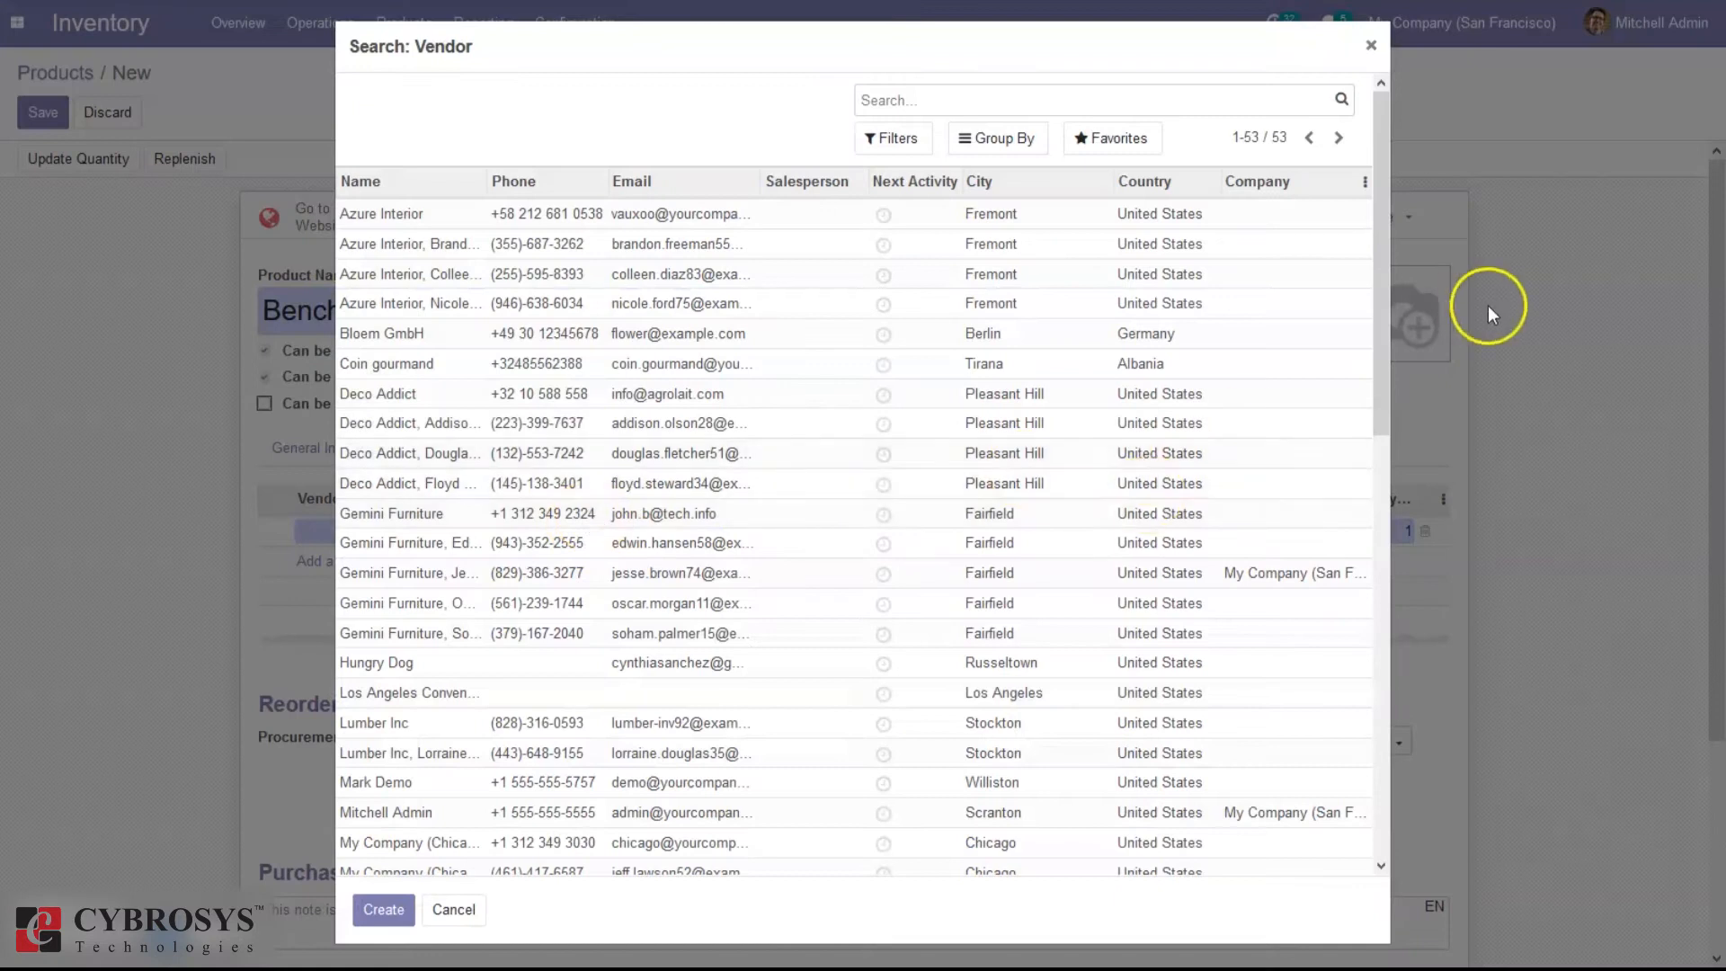
{"action": "left_click_drag", "start_coordinate": [1379, 311], "coordinate": [1372, 370]}
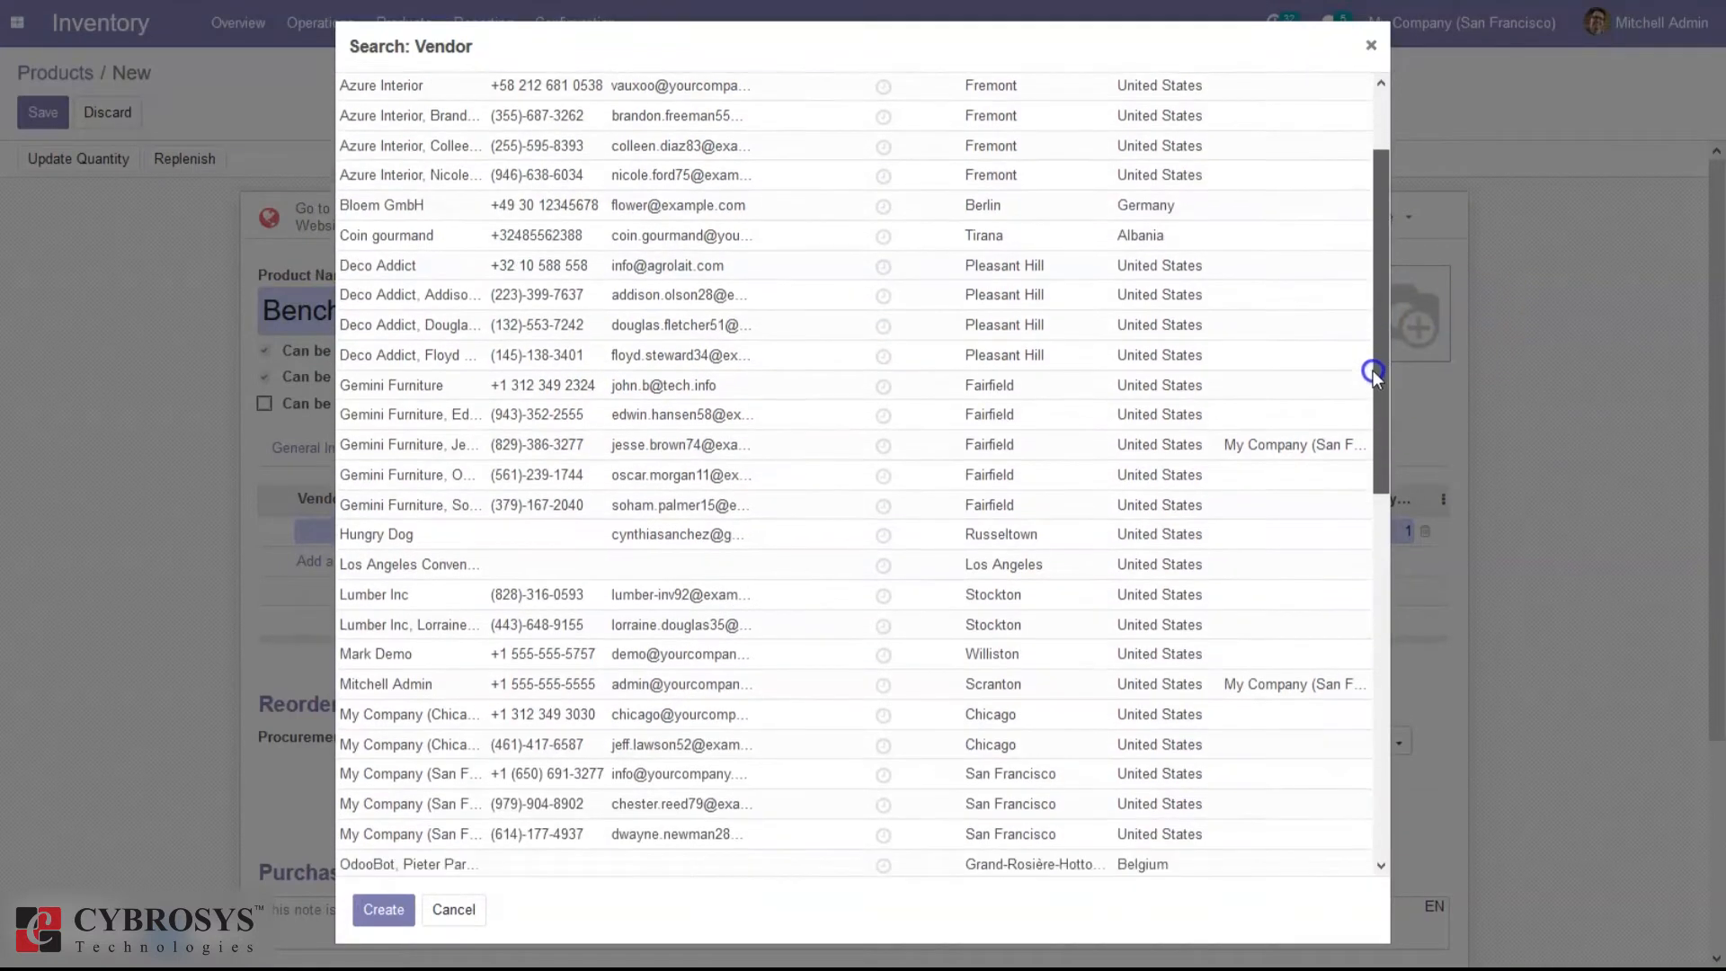
{"action": "left_click", "coordinate": [447, 544]}
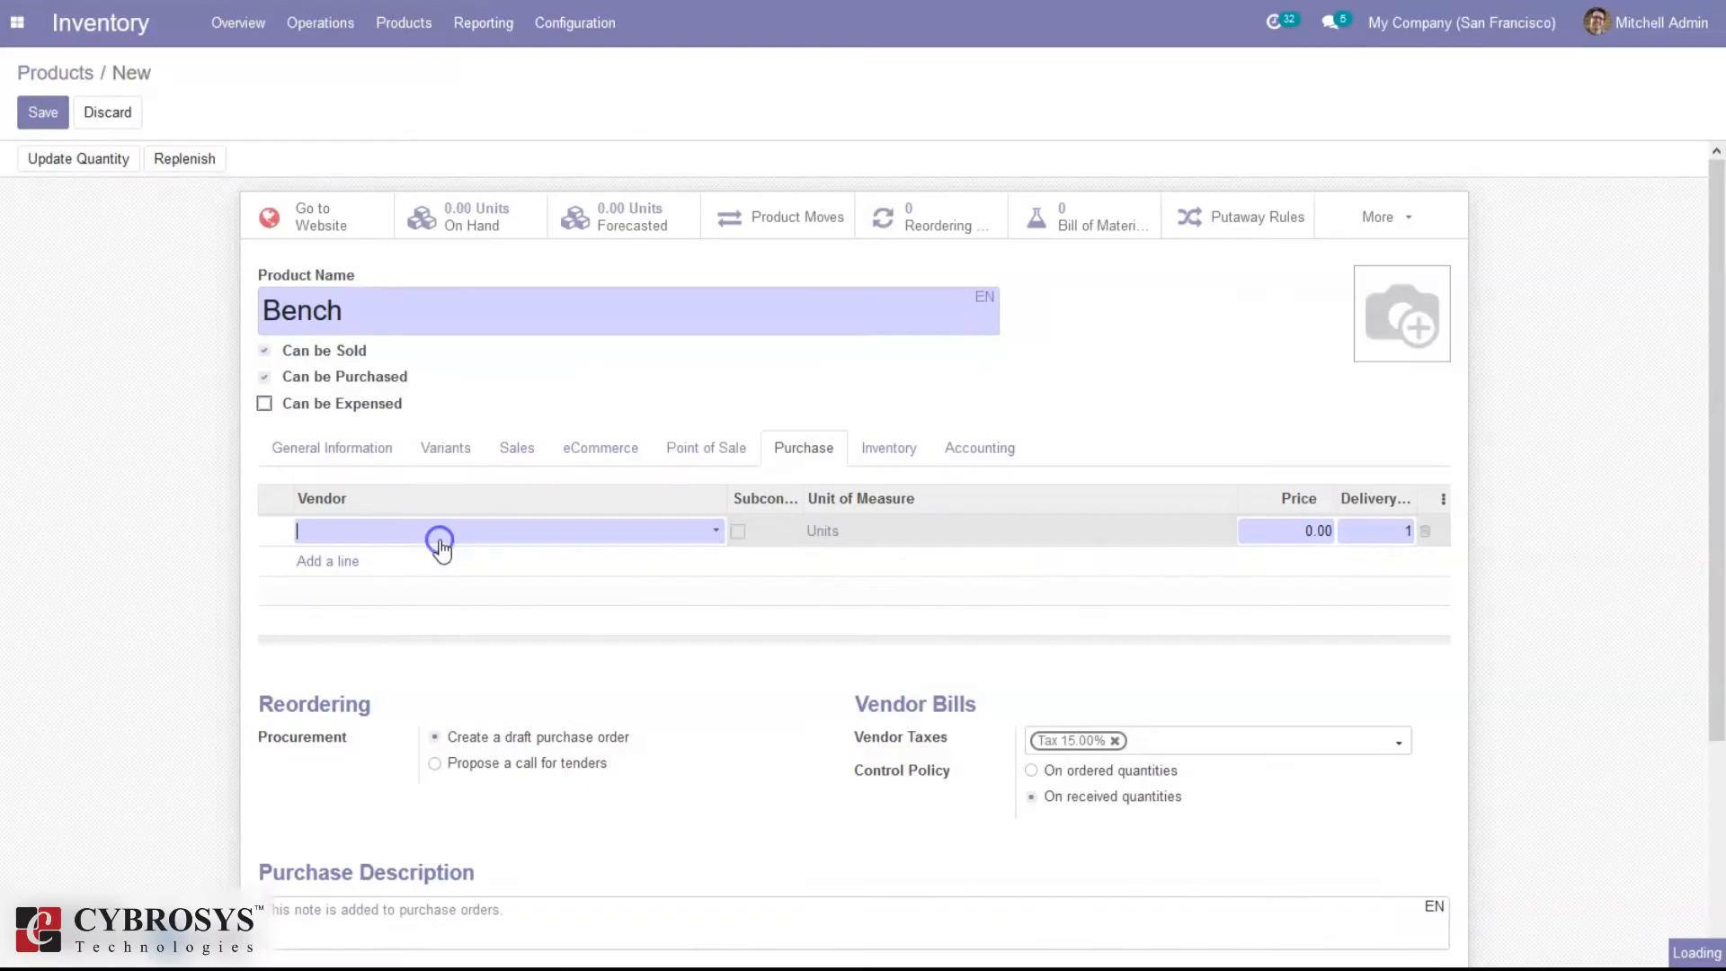
Step: Set the Hungry Dog vendor price to 1000 and save the Bench product
{"action": "left_click", "coordinate": [1309, 531]}
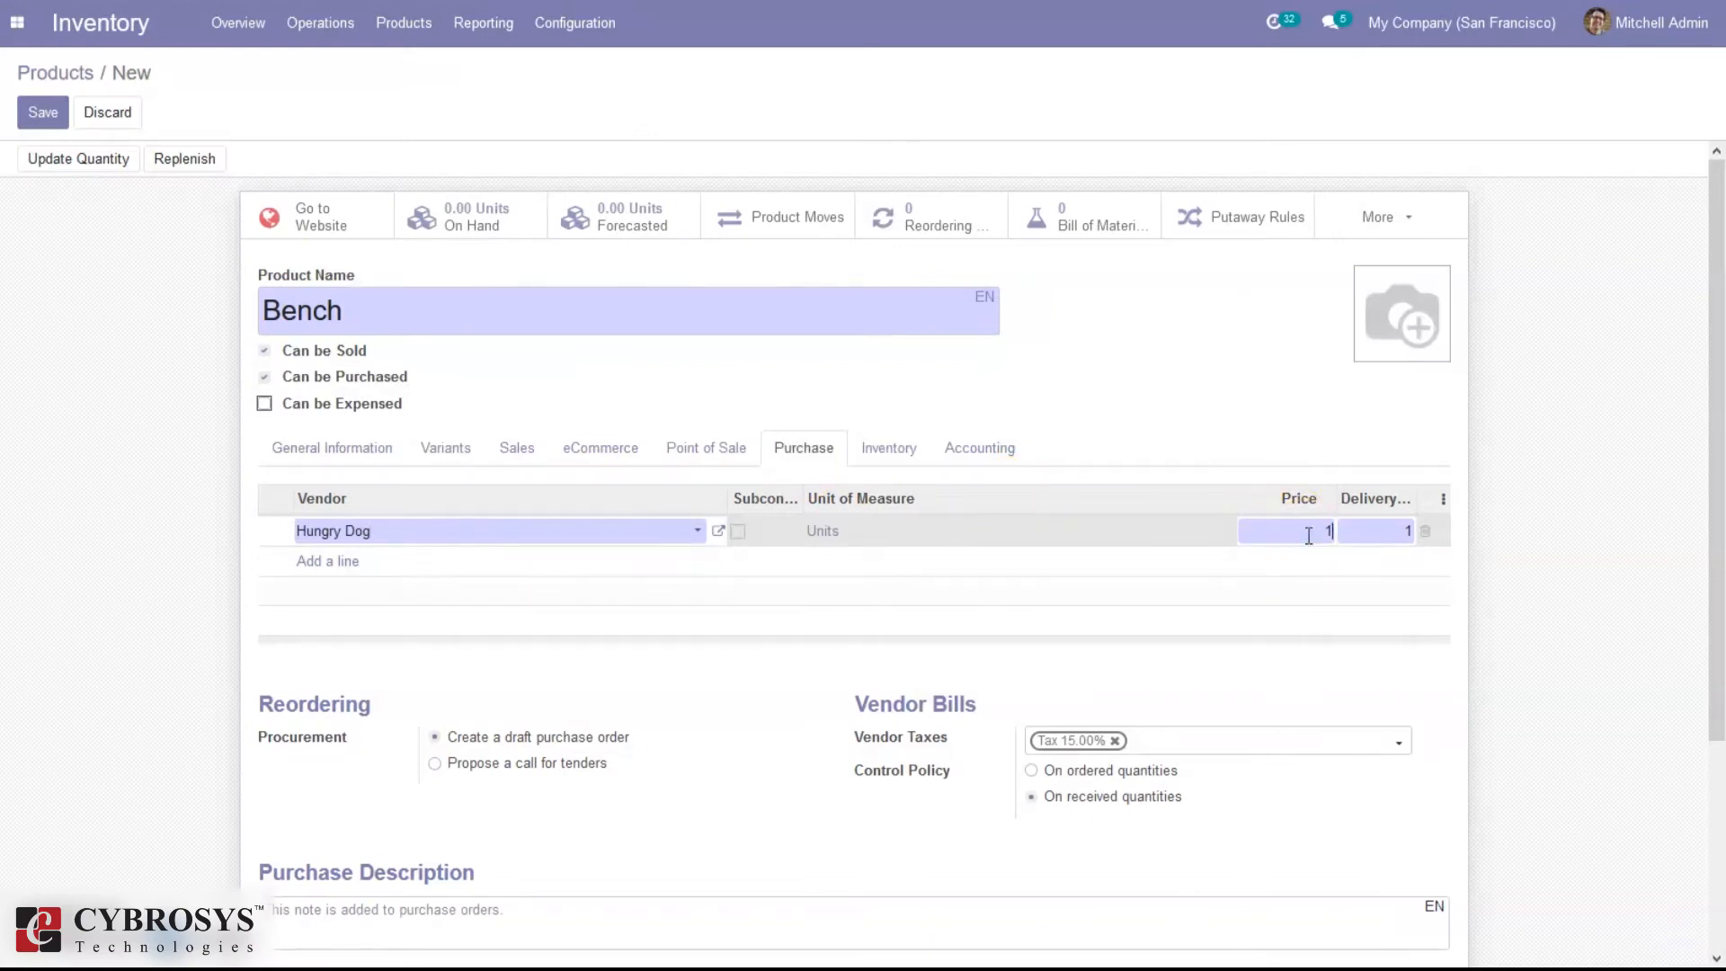
{"action": "type", "text": "1000"}
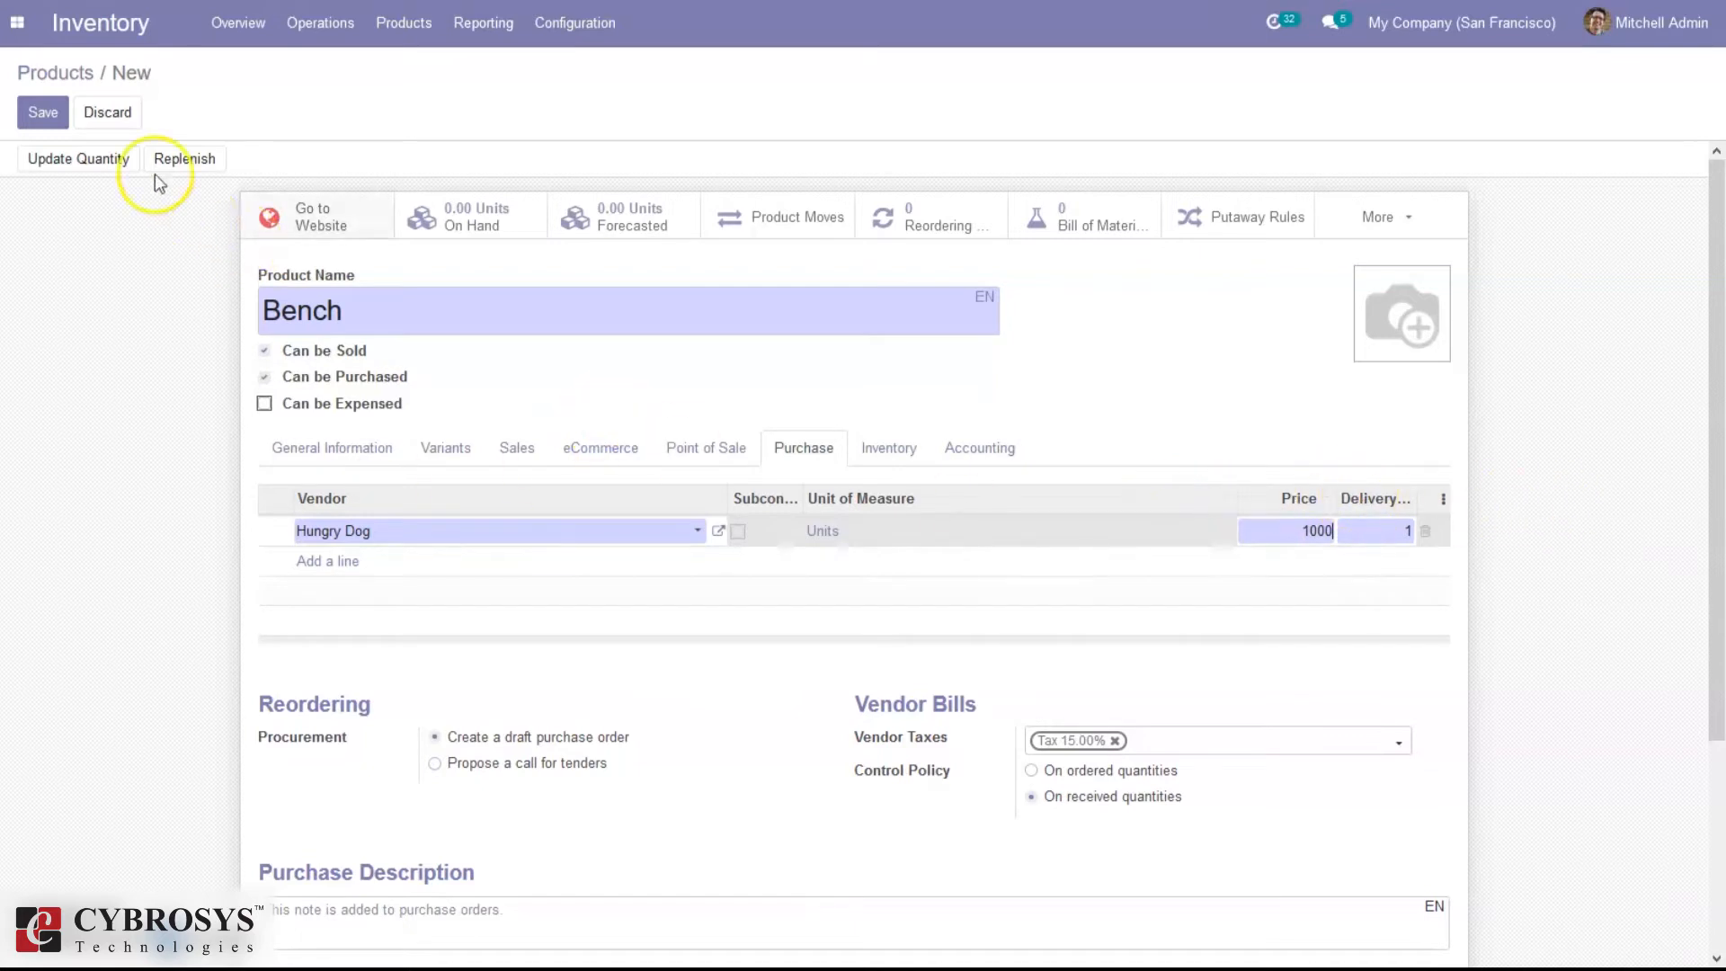
{"action": "left_click", "coordinate": [43, 111]}
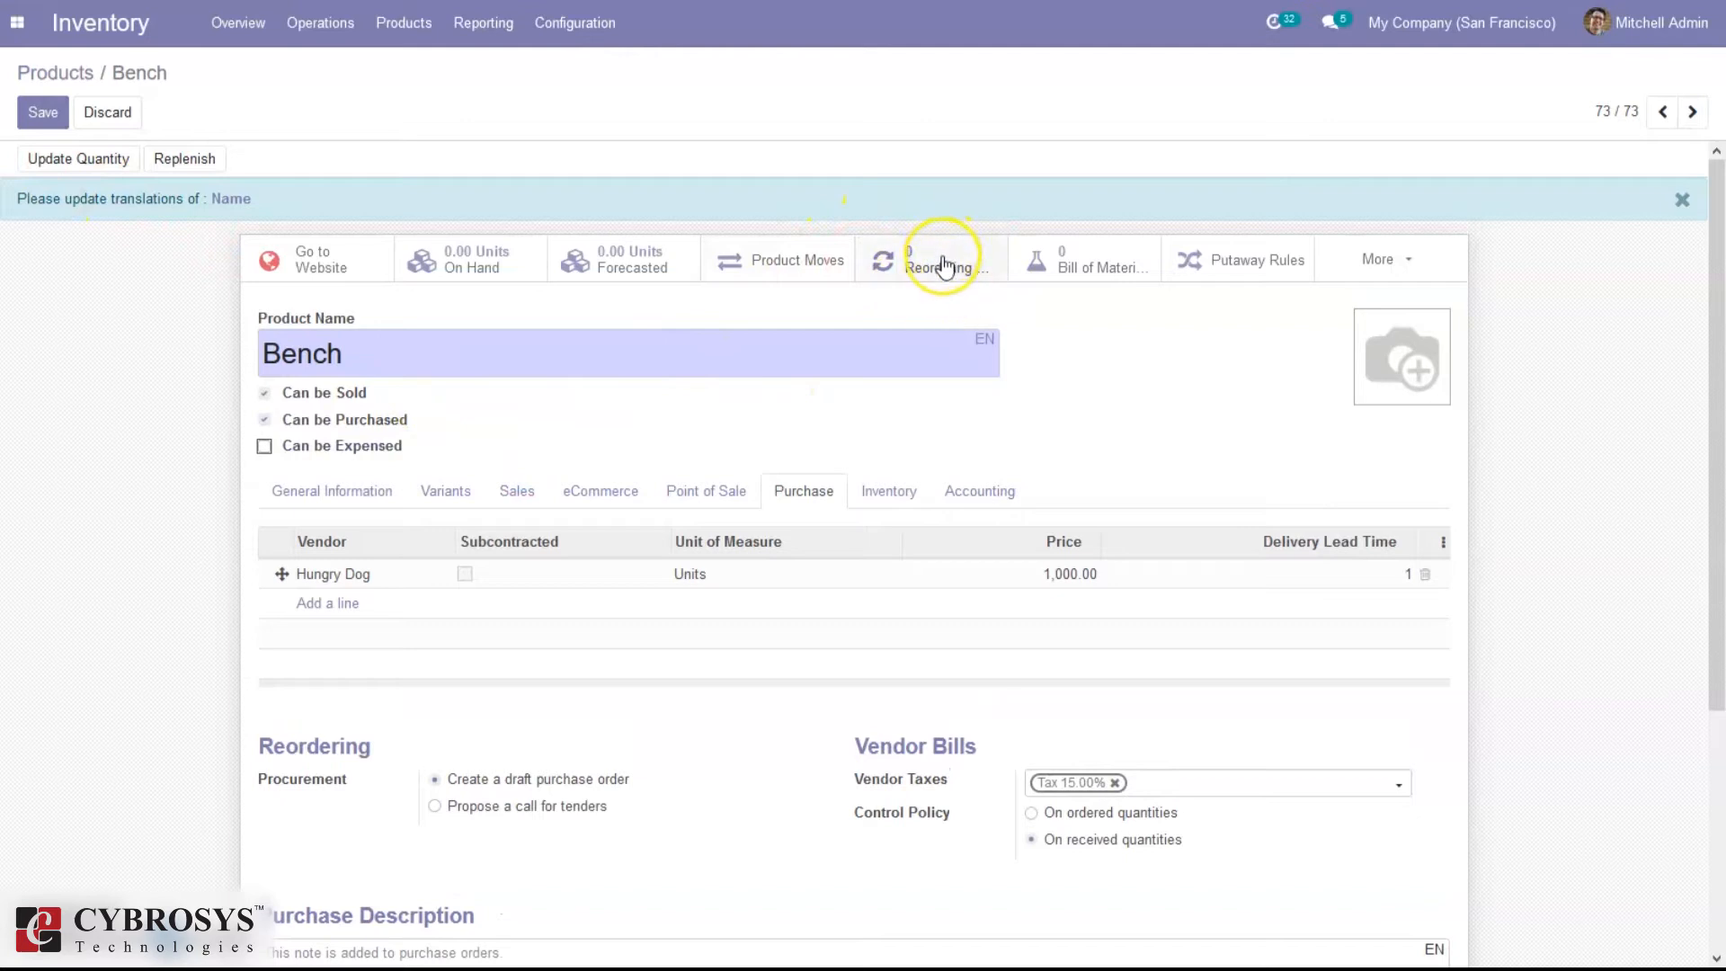
Step: Create and save a reordering rule for Bench at WH/Stock with minimum quantity 10, maximum quantity 100 and multiple quantity 3
{"action": "left_click", "coordinate": [993, 267]}
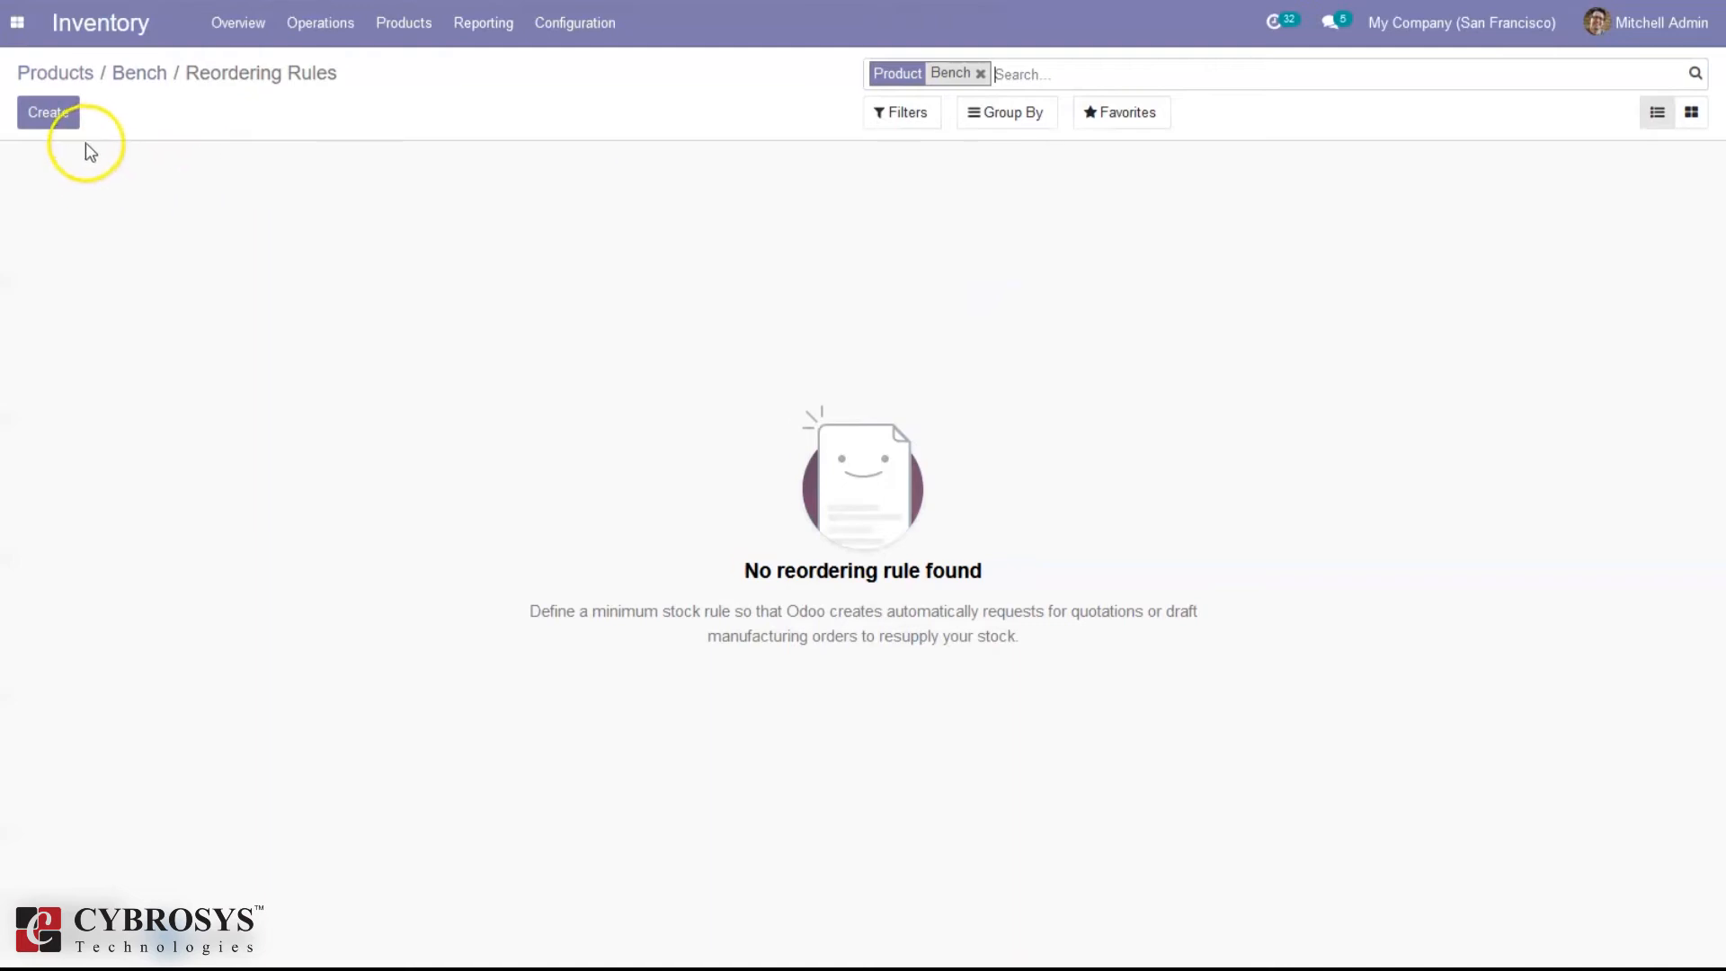
{"action": "left_click", "coordinate": [47, 112]}
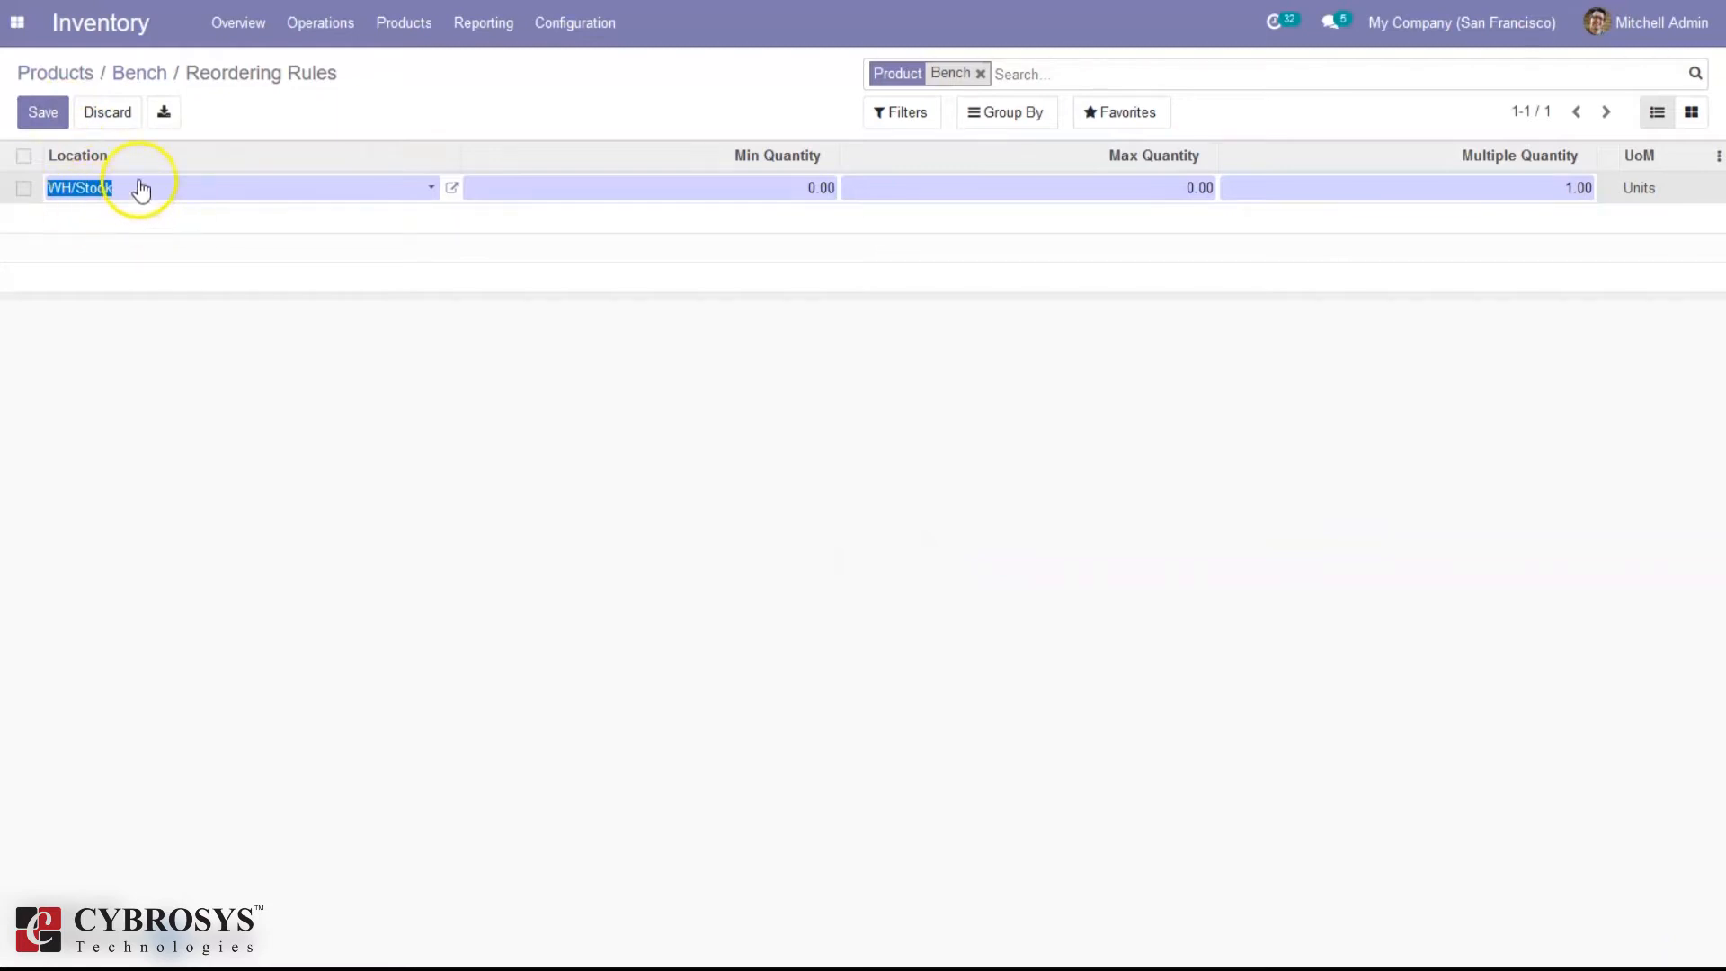
{"action": "left_click", "coordinate": [800, 411]}
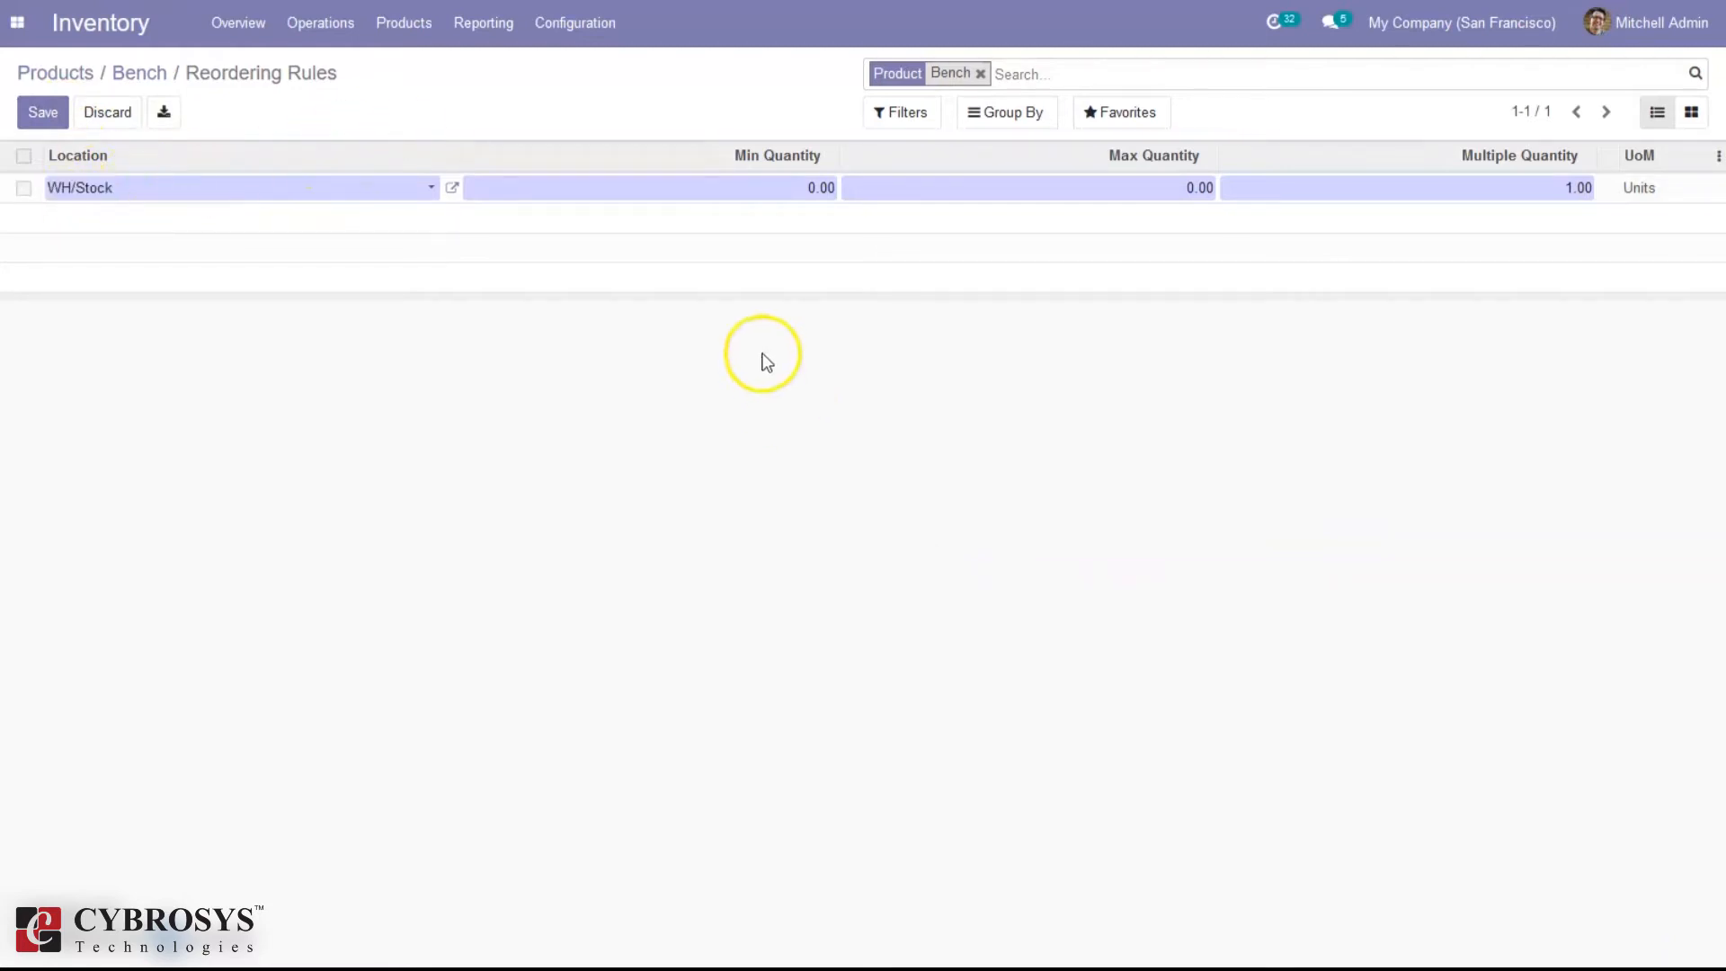
{"action": "left_click", "coordinate": [819, 188]}
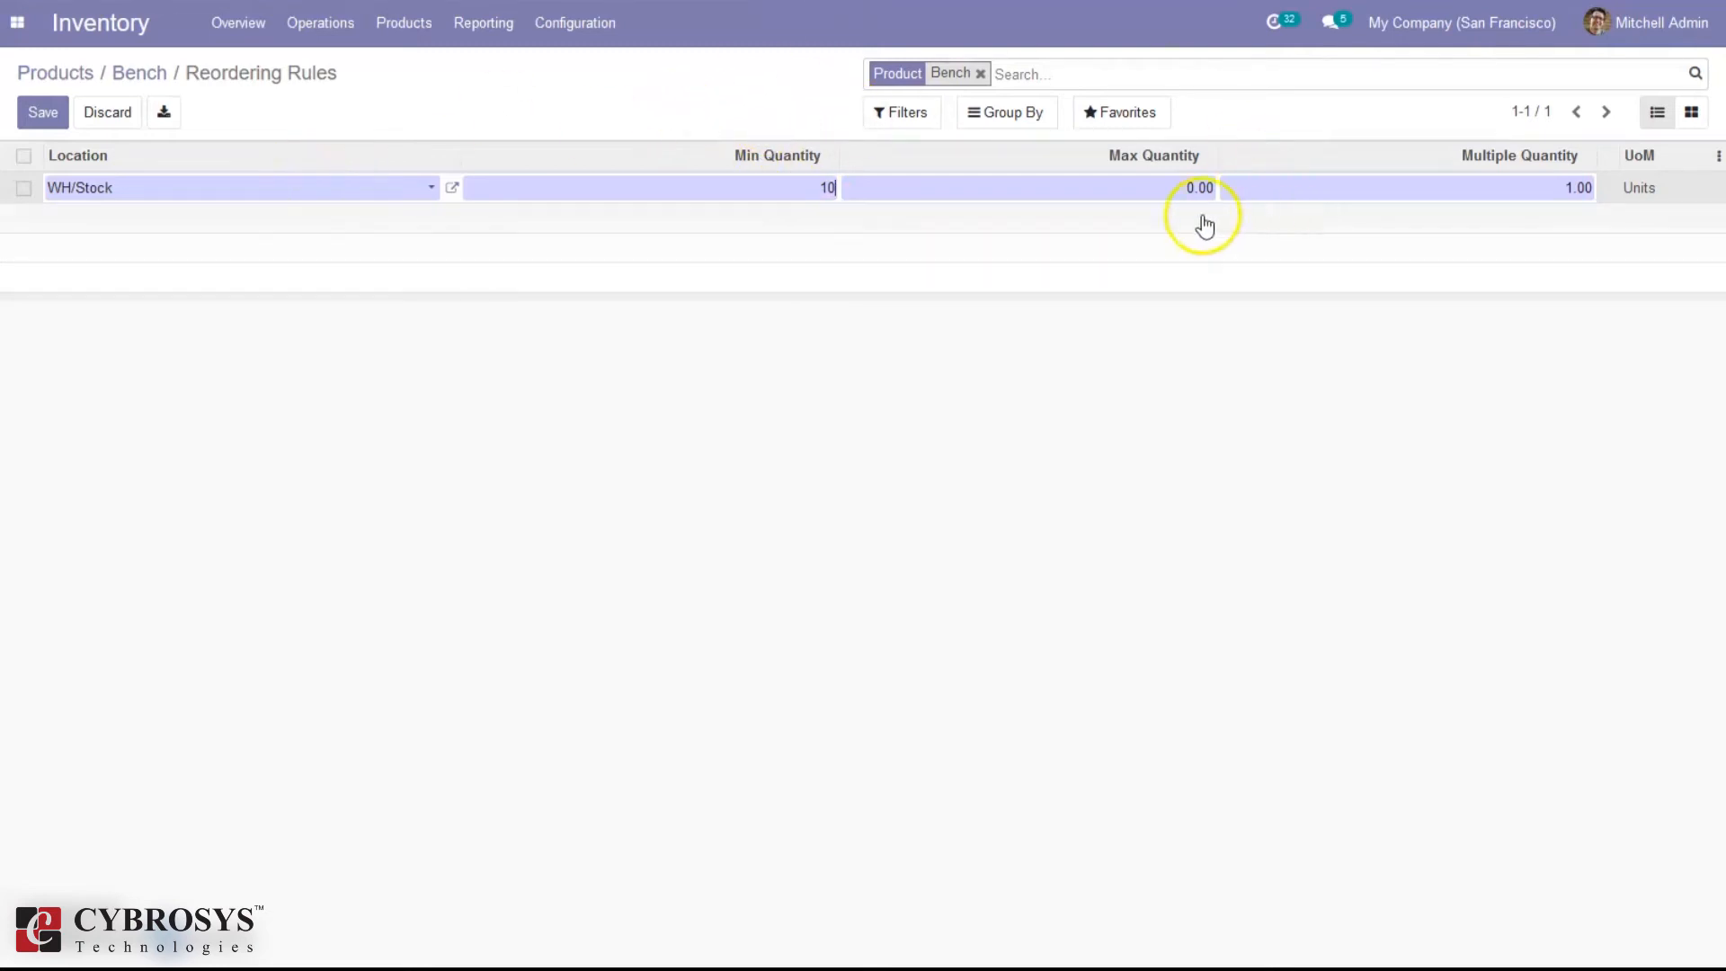
{"action": "left_click", "coordinate": [1200, 188]}
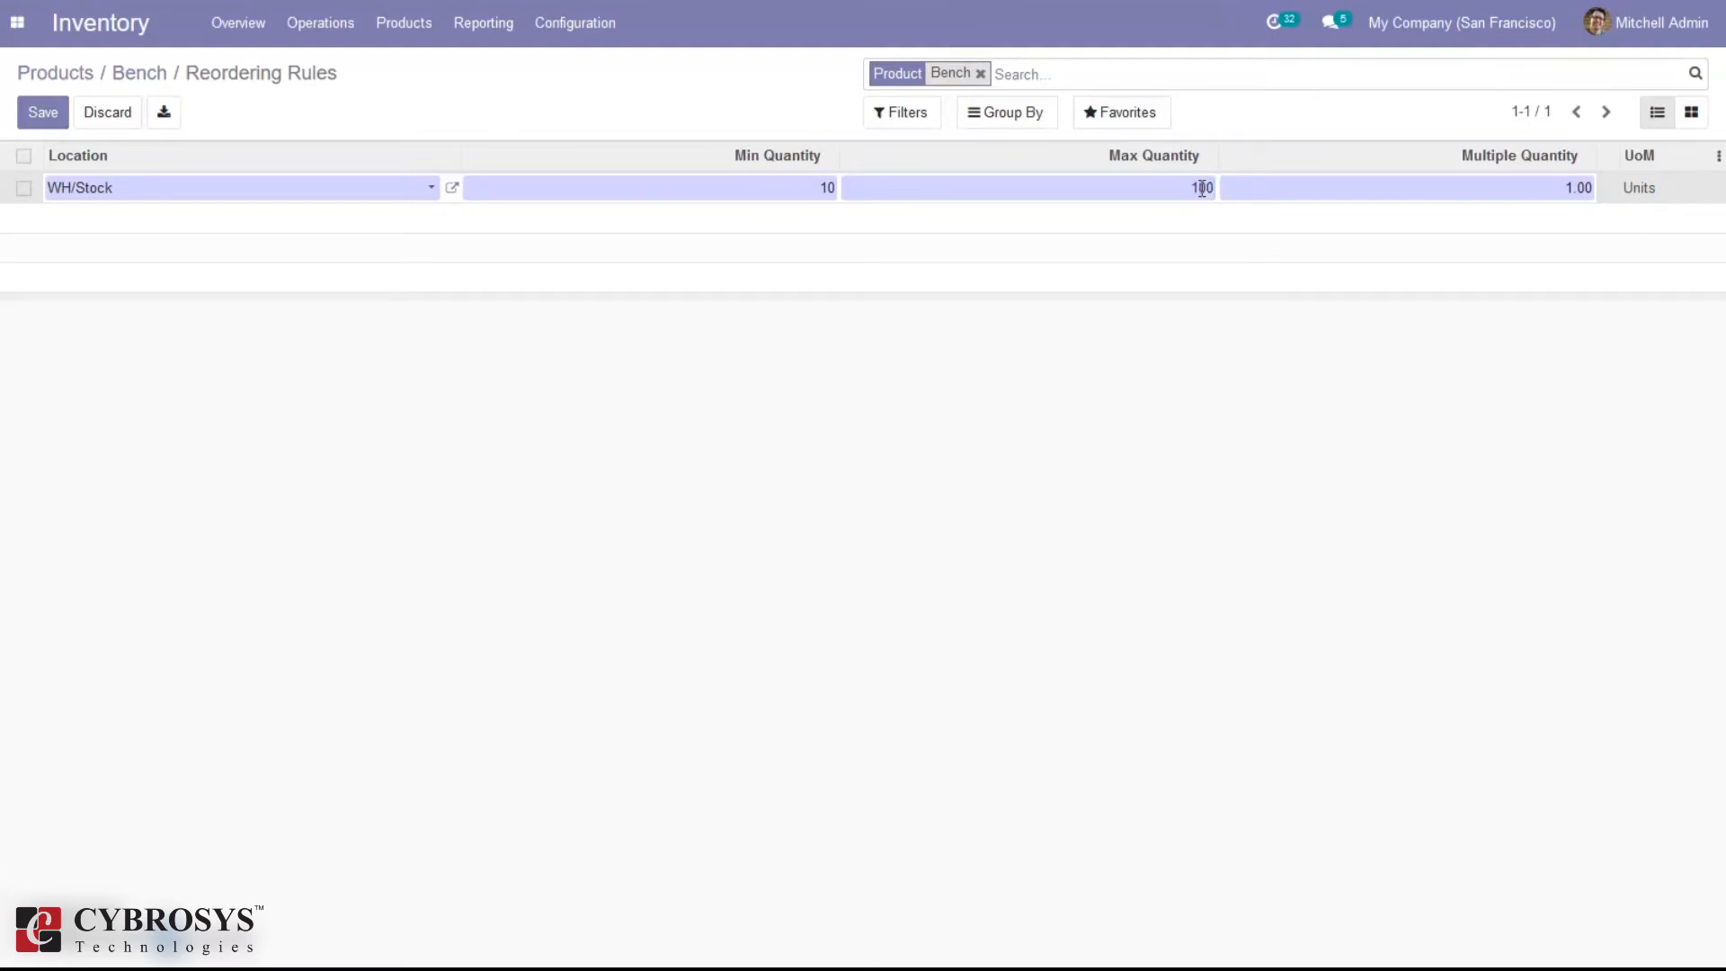
{"action": "left_click", "coordinate": [1231, 333]}
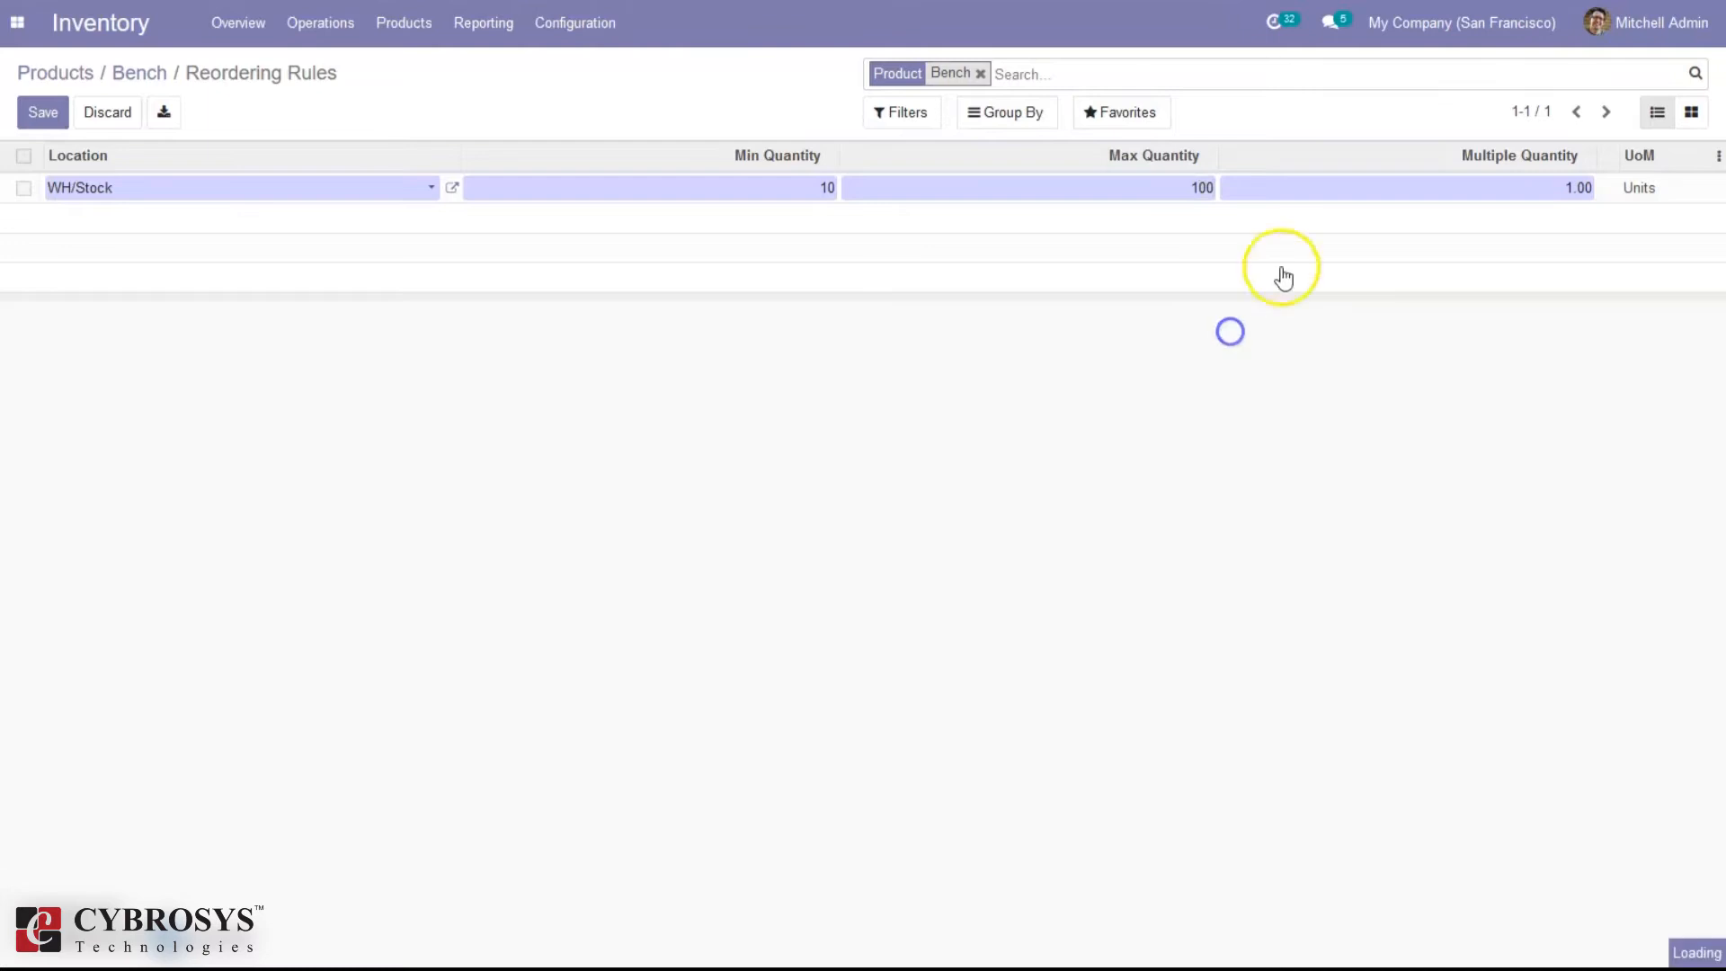
{"action": "left_click", "coordinate": [1445, 181]}
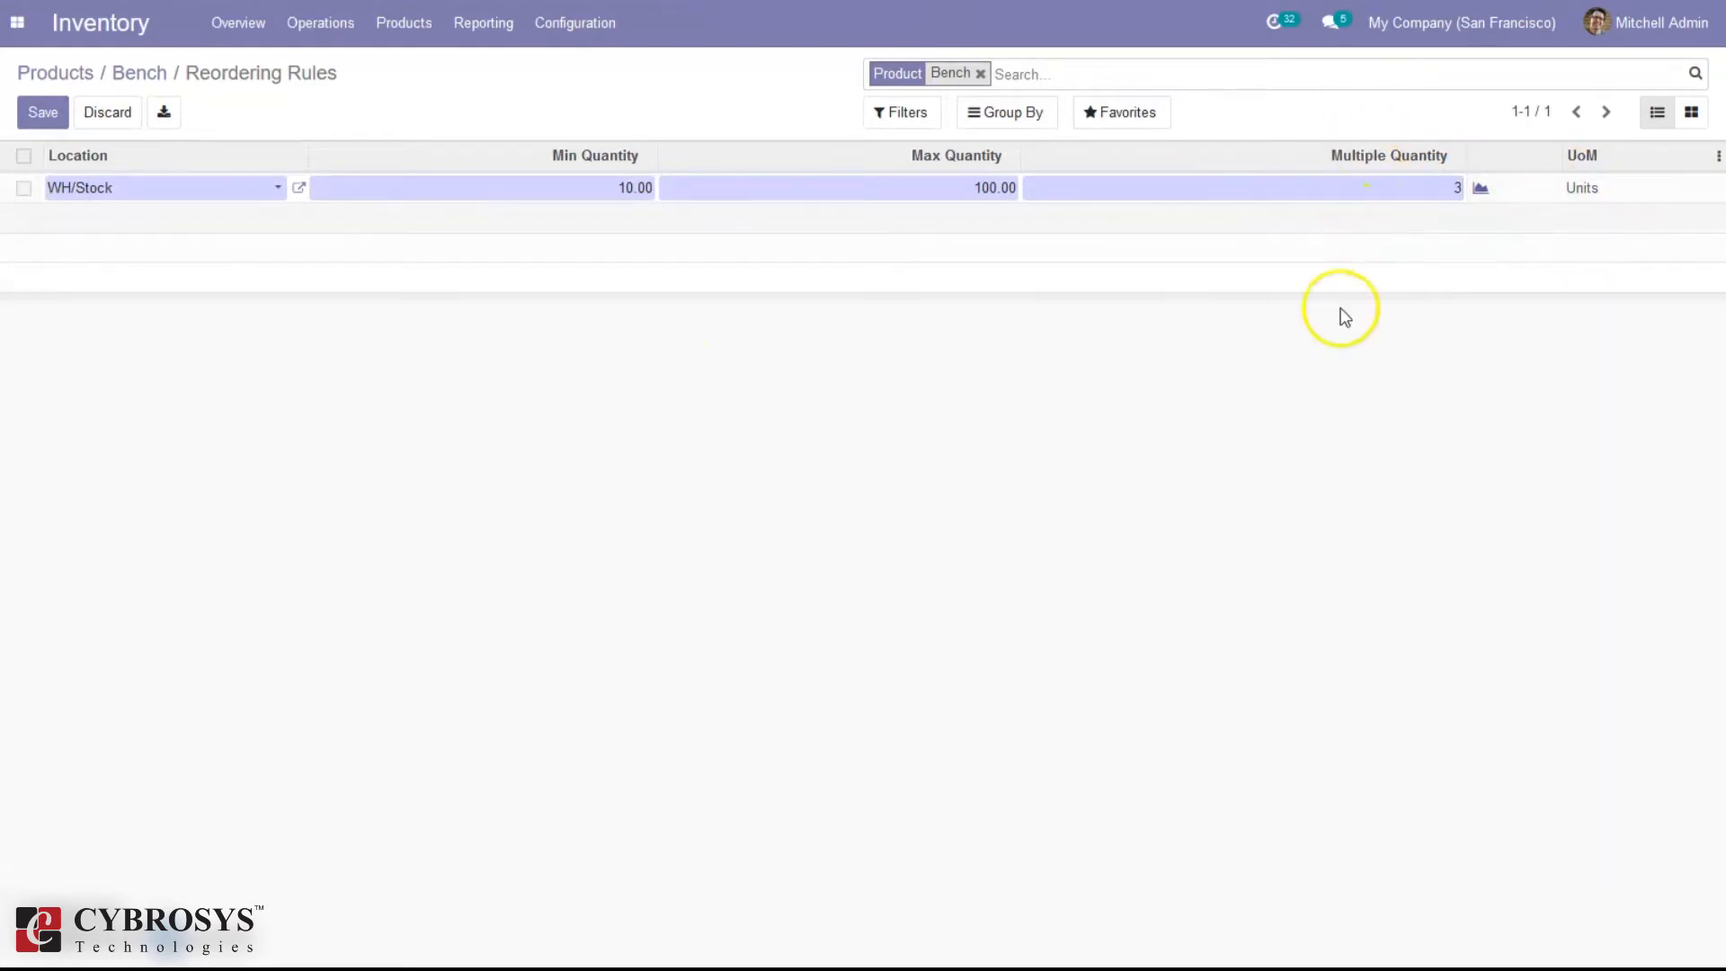
{"action": "left_click", "coordinate": [1117, 405]}
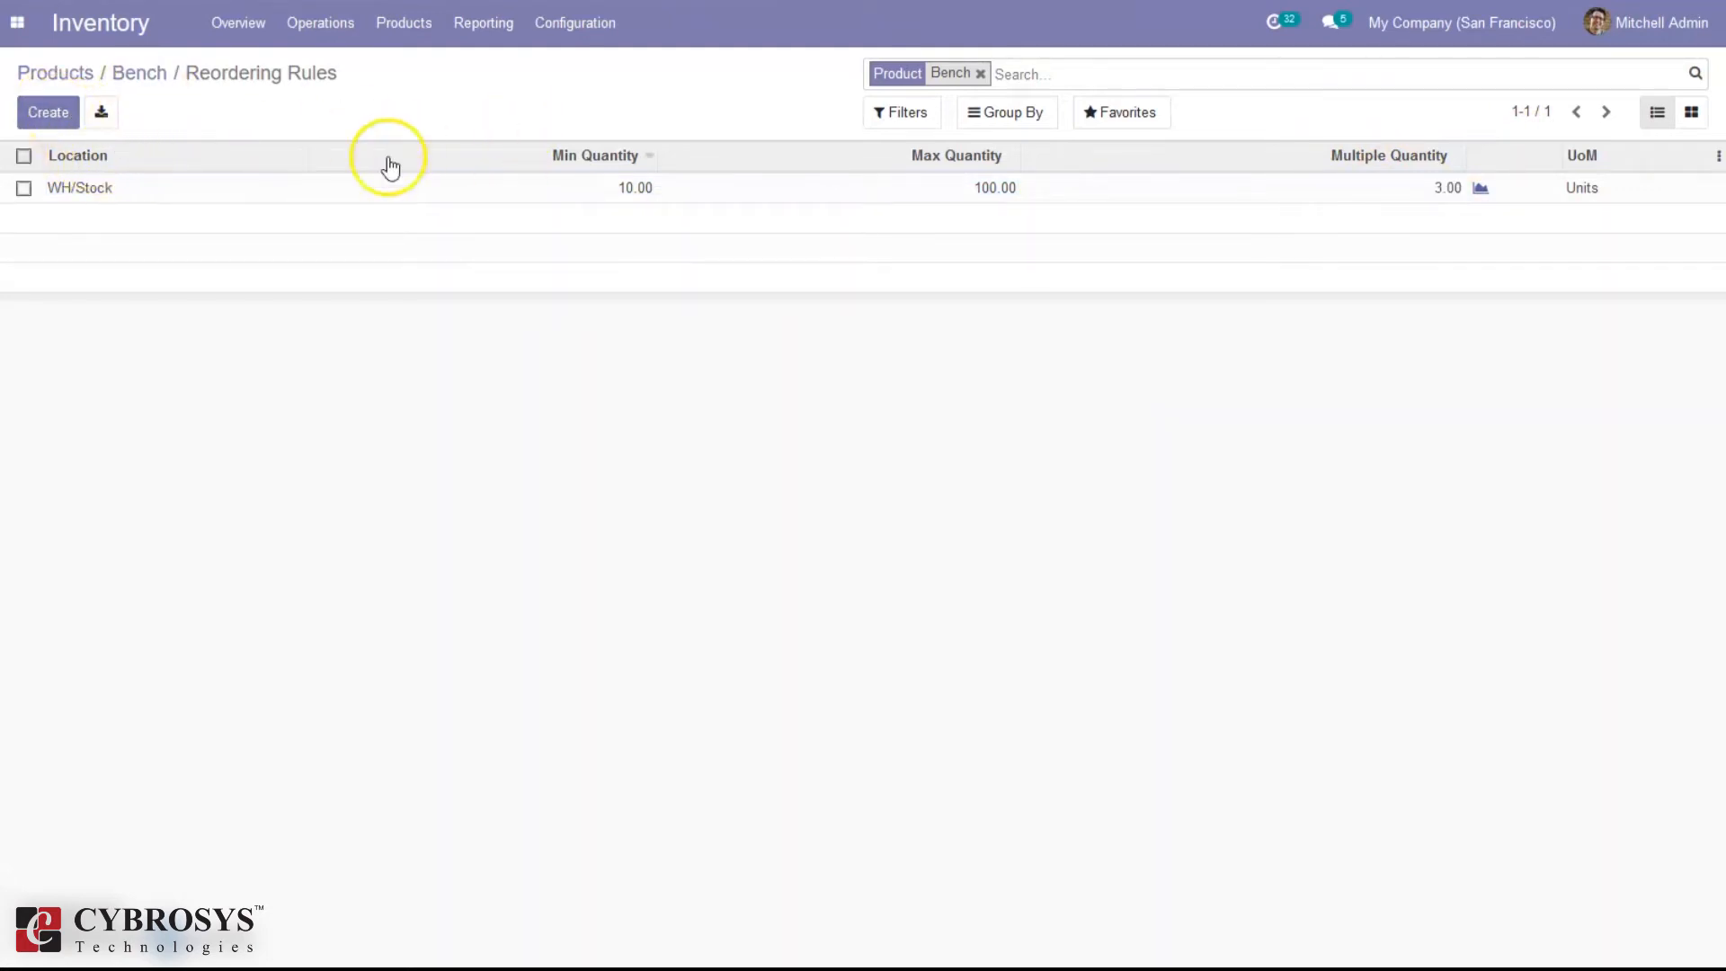
Step: Show the optional Preferred Route, Trigger and Company columns in the reordering rules list
{"action": "left_click", "coordinate": [1718, 157]}
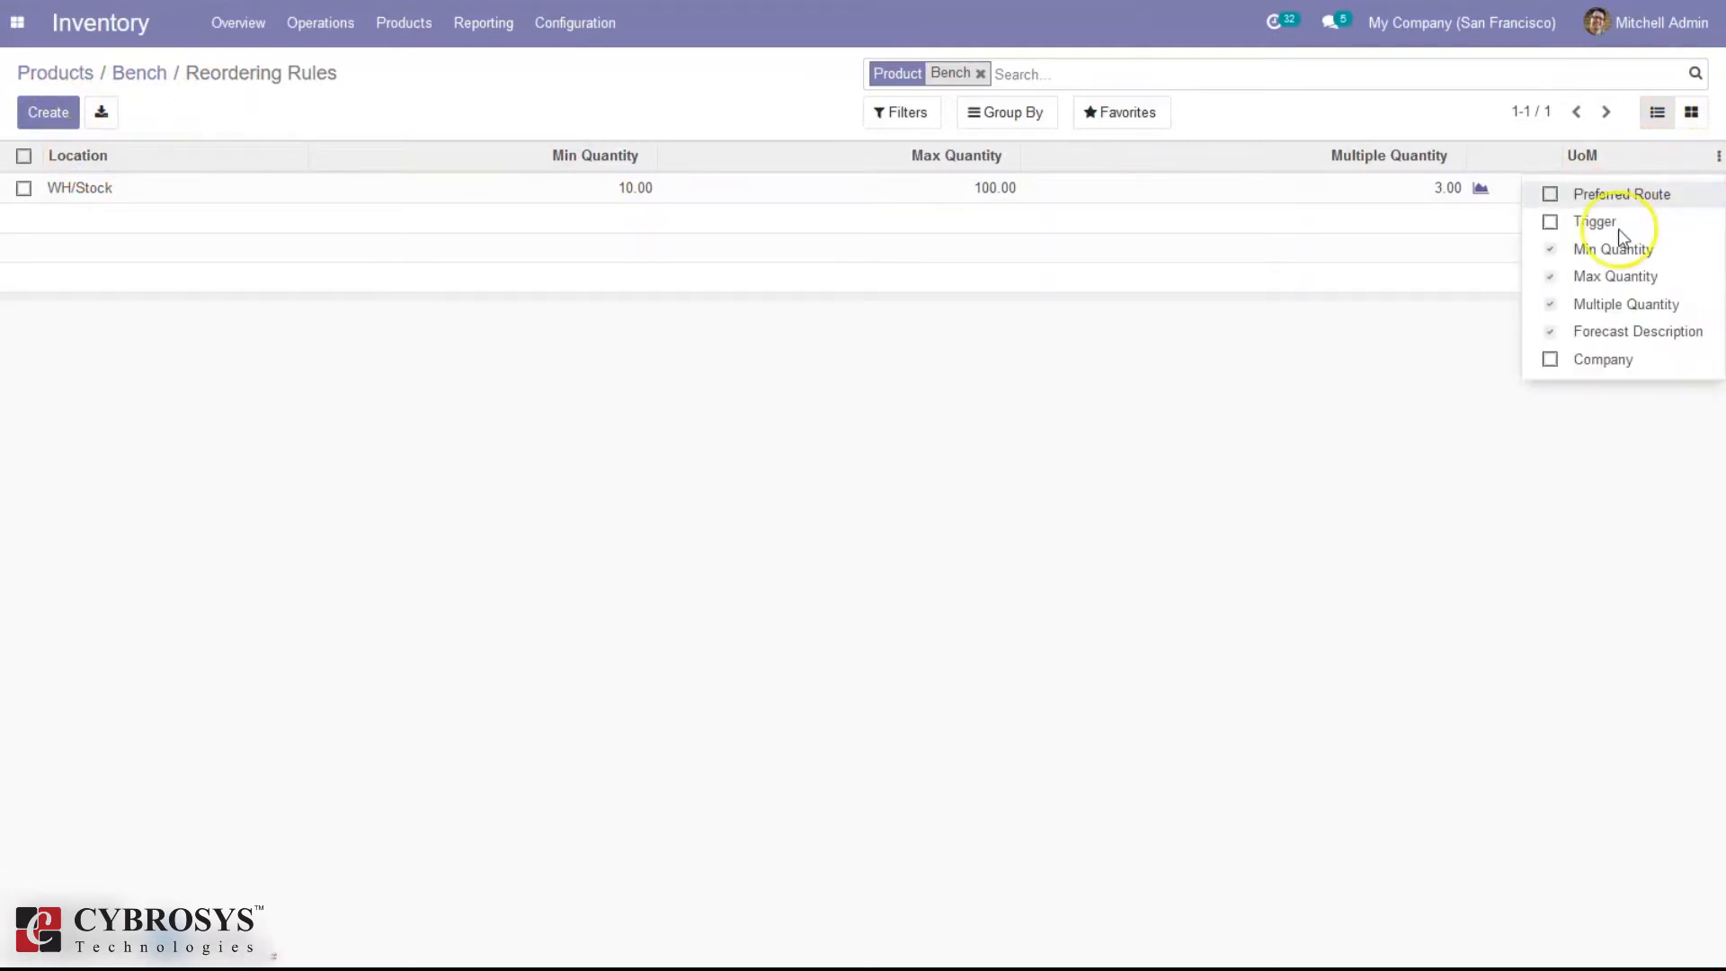
{"action": "left_click", "coordinate": [1549, 194]}
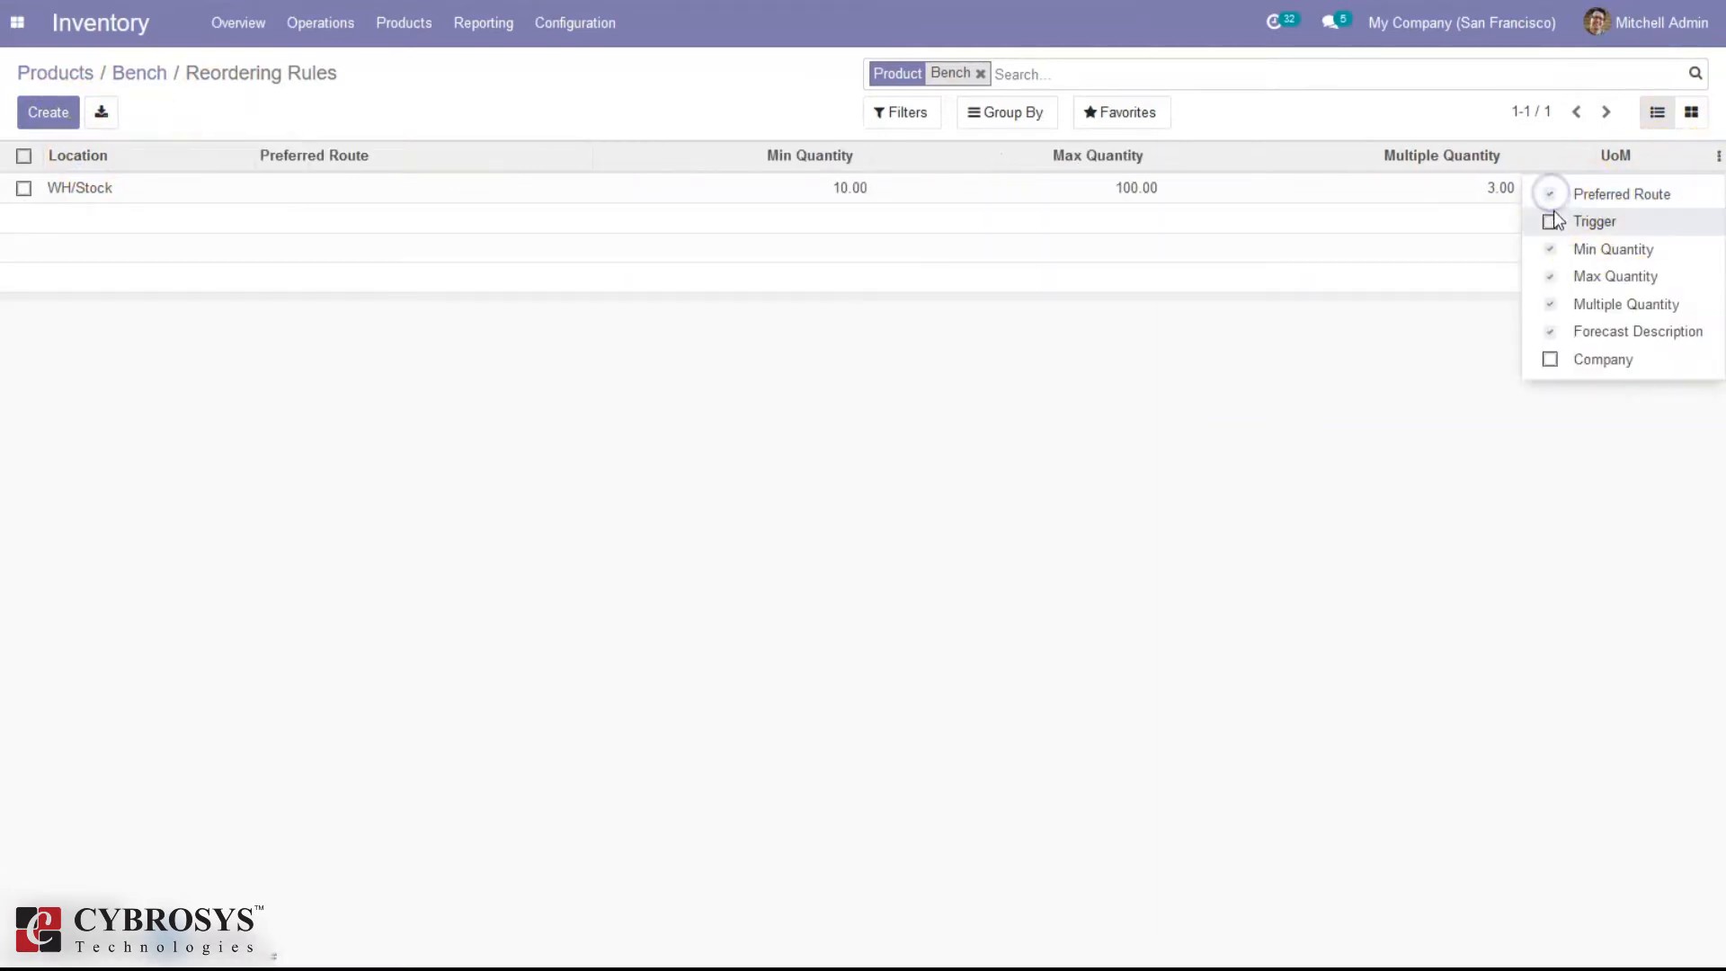
{"action": "left_click", "coordinate": [1550, 223]}
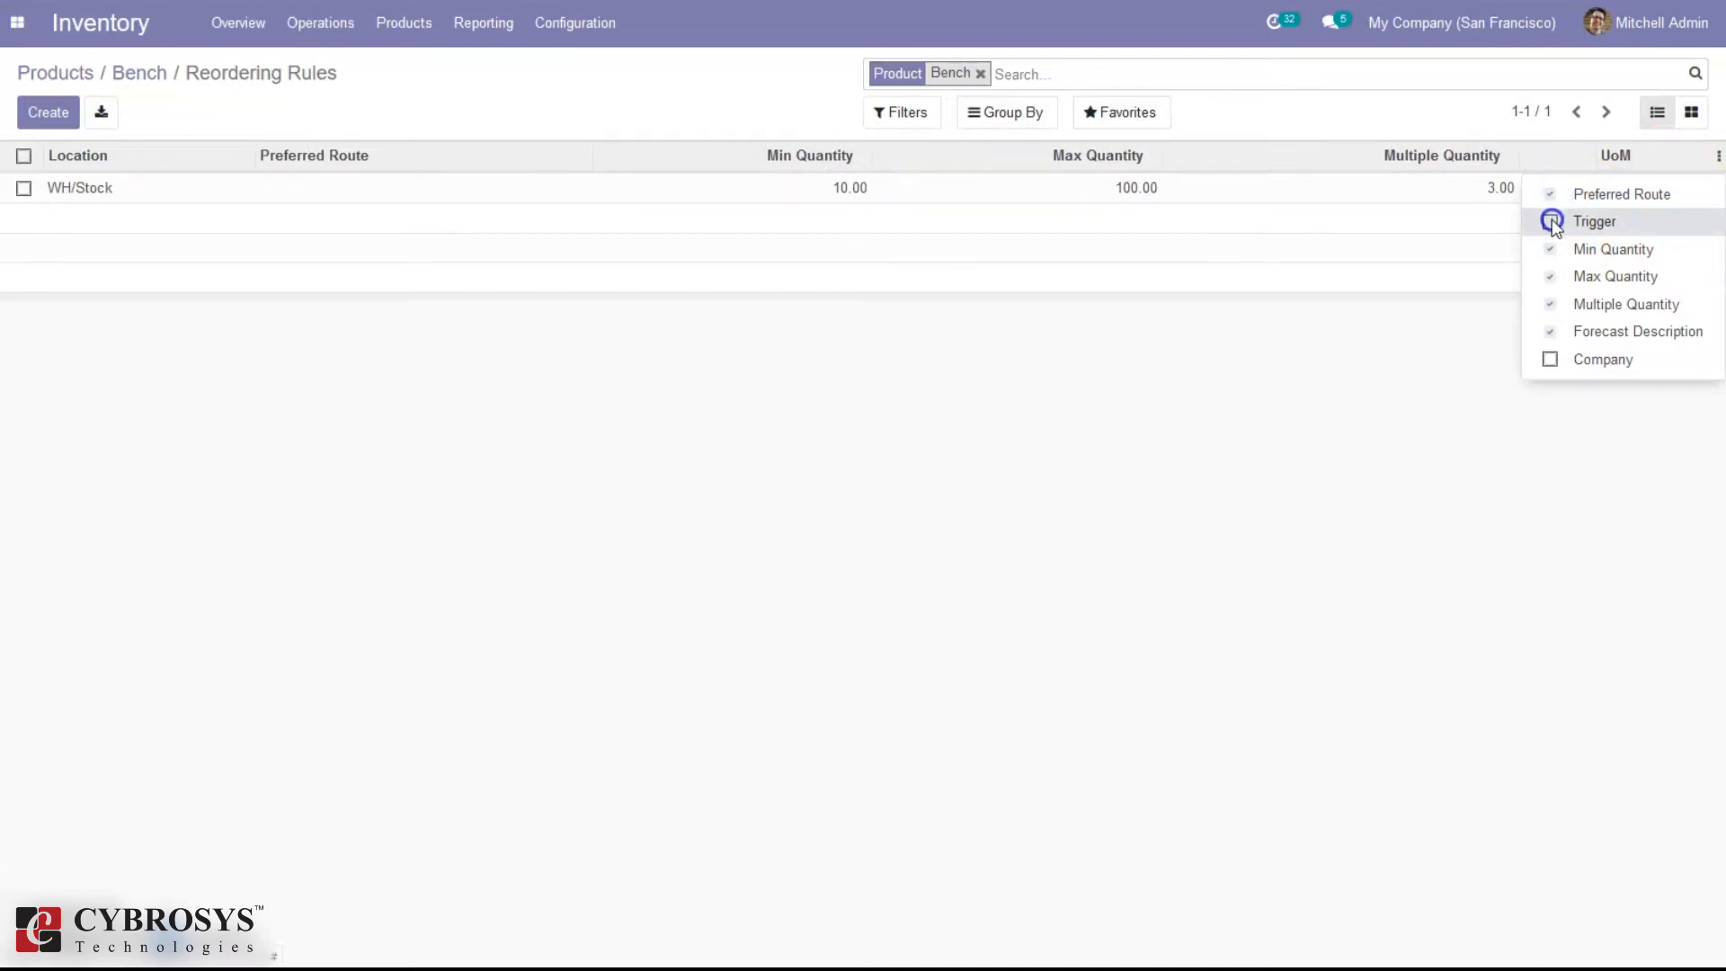
{"action": "left_click", "coordinate": [1550, 360]}
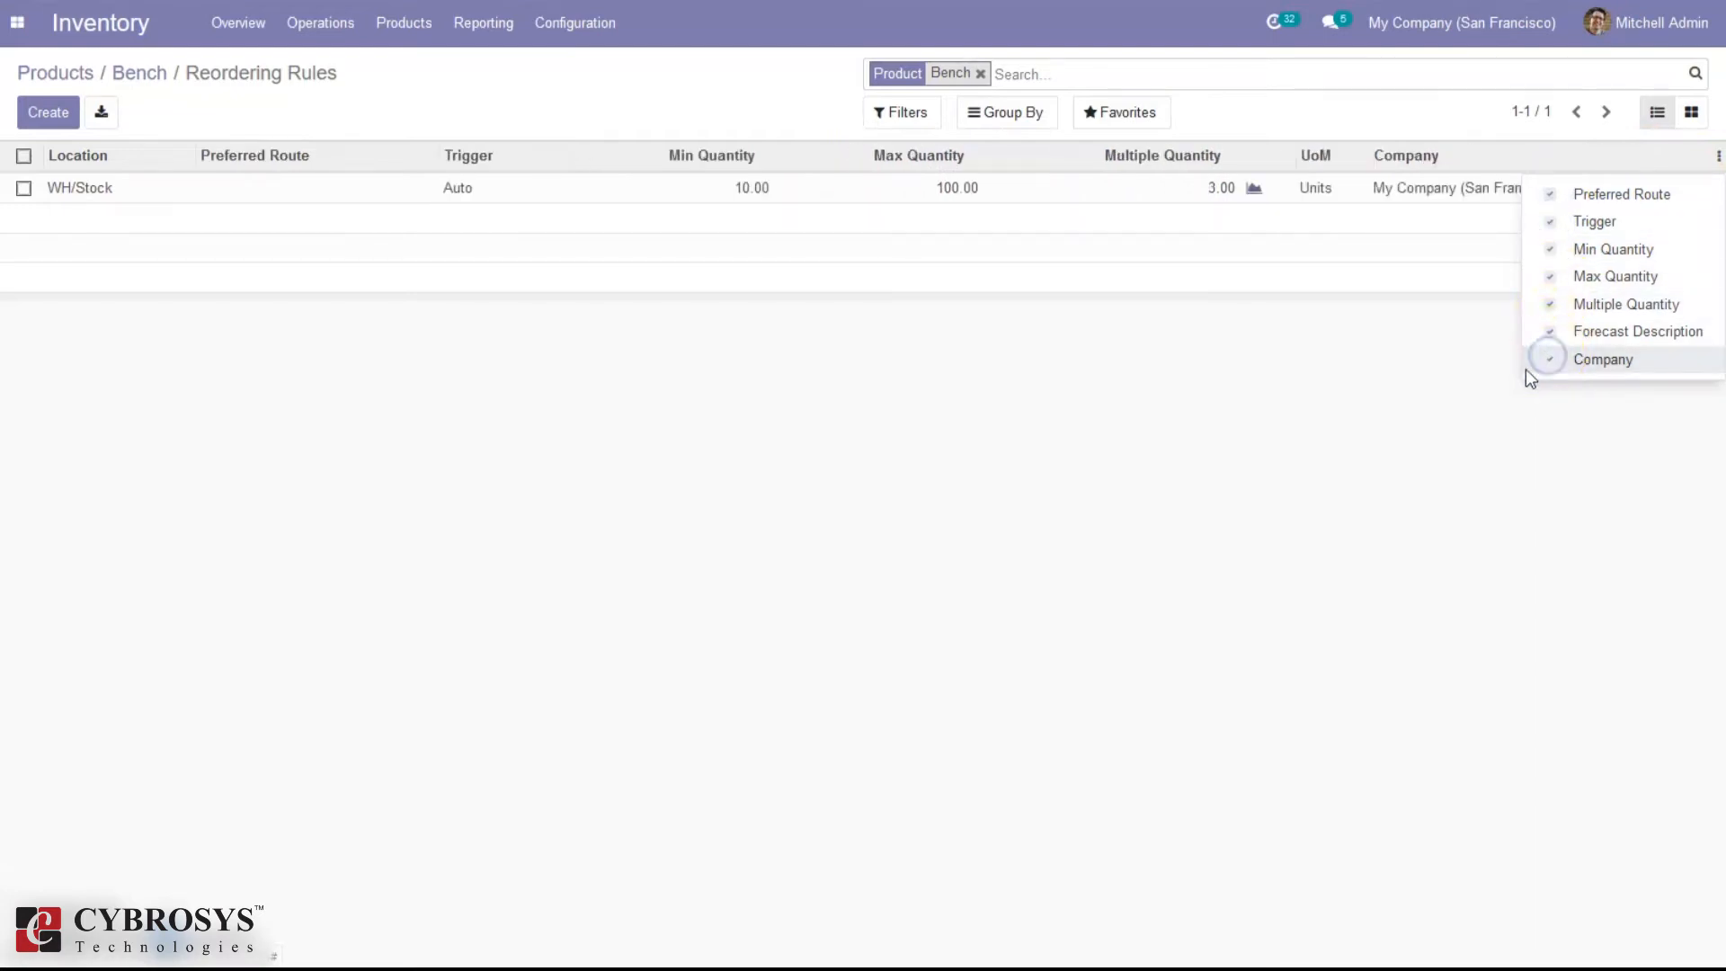
{"action": "left_click", "coordinate": [1032, 401]}
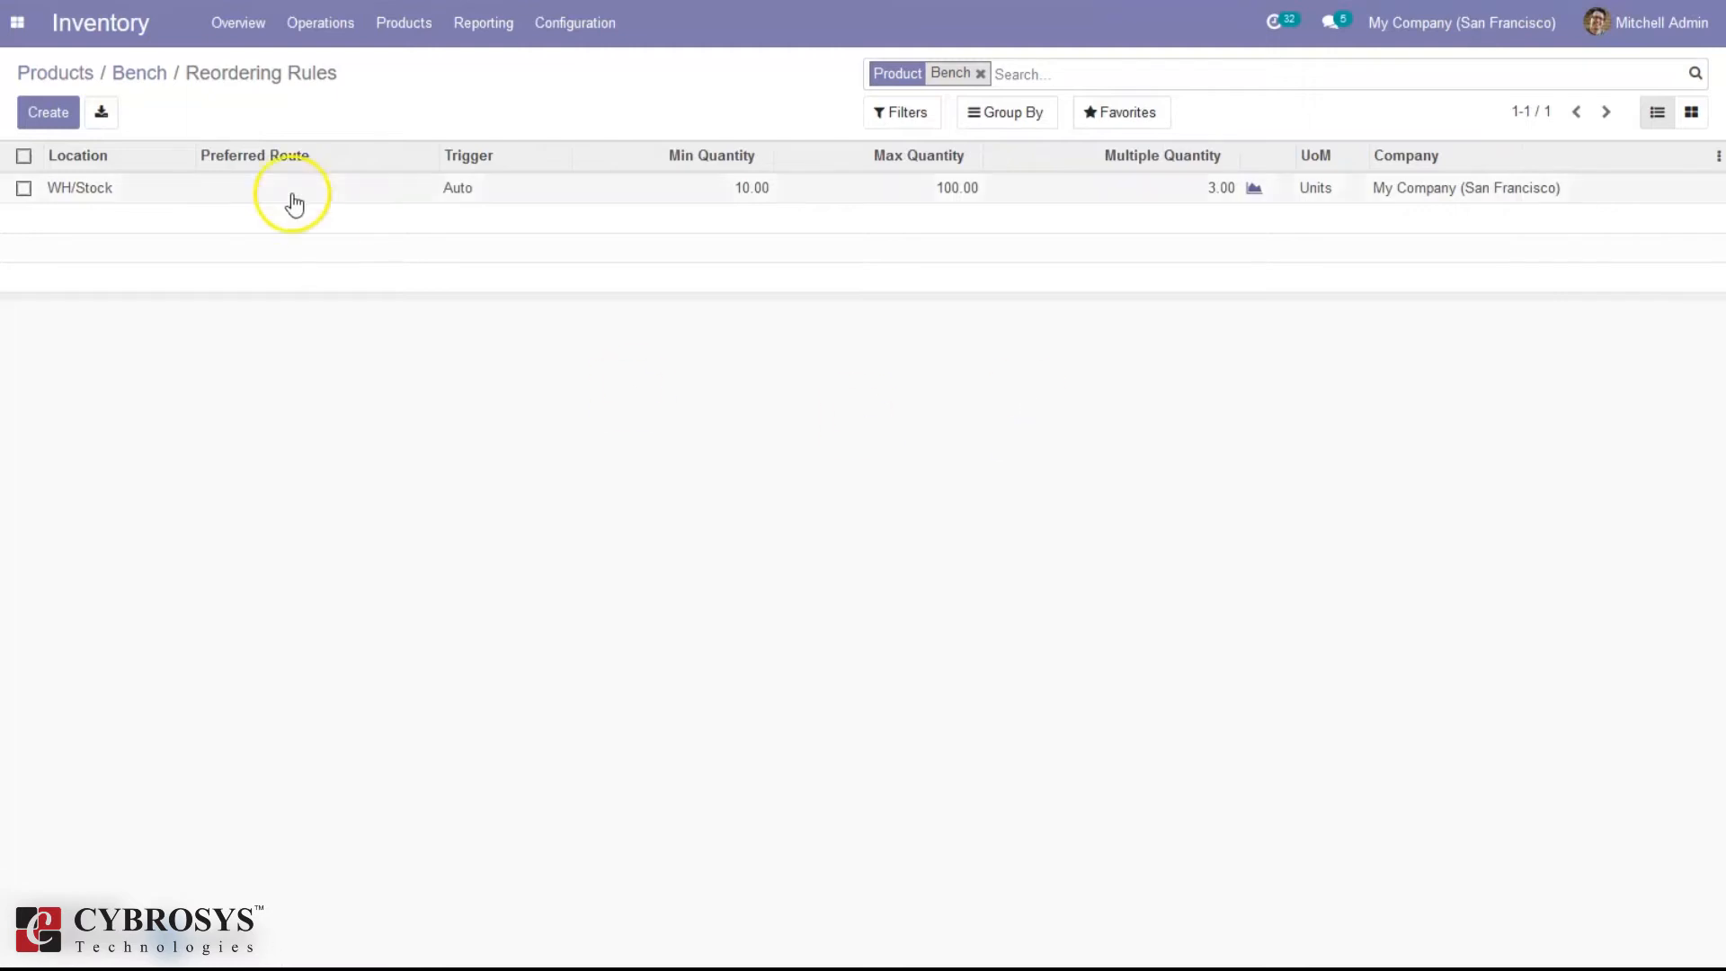
Step: Examine the preferred route options available for the WH/Stock reordering rule, leaving the route empty
{"action": "left_click", "coordinate": [258, 182]}
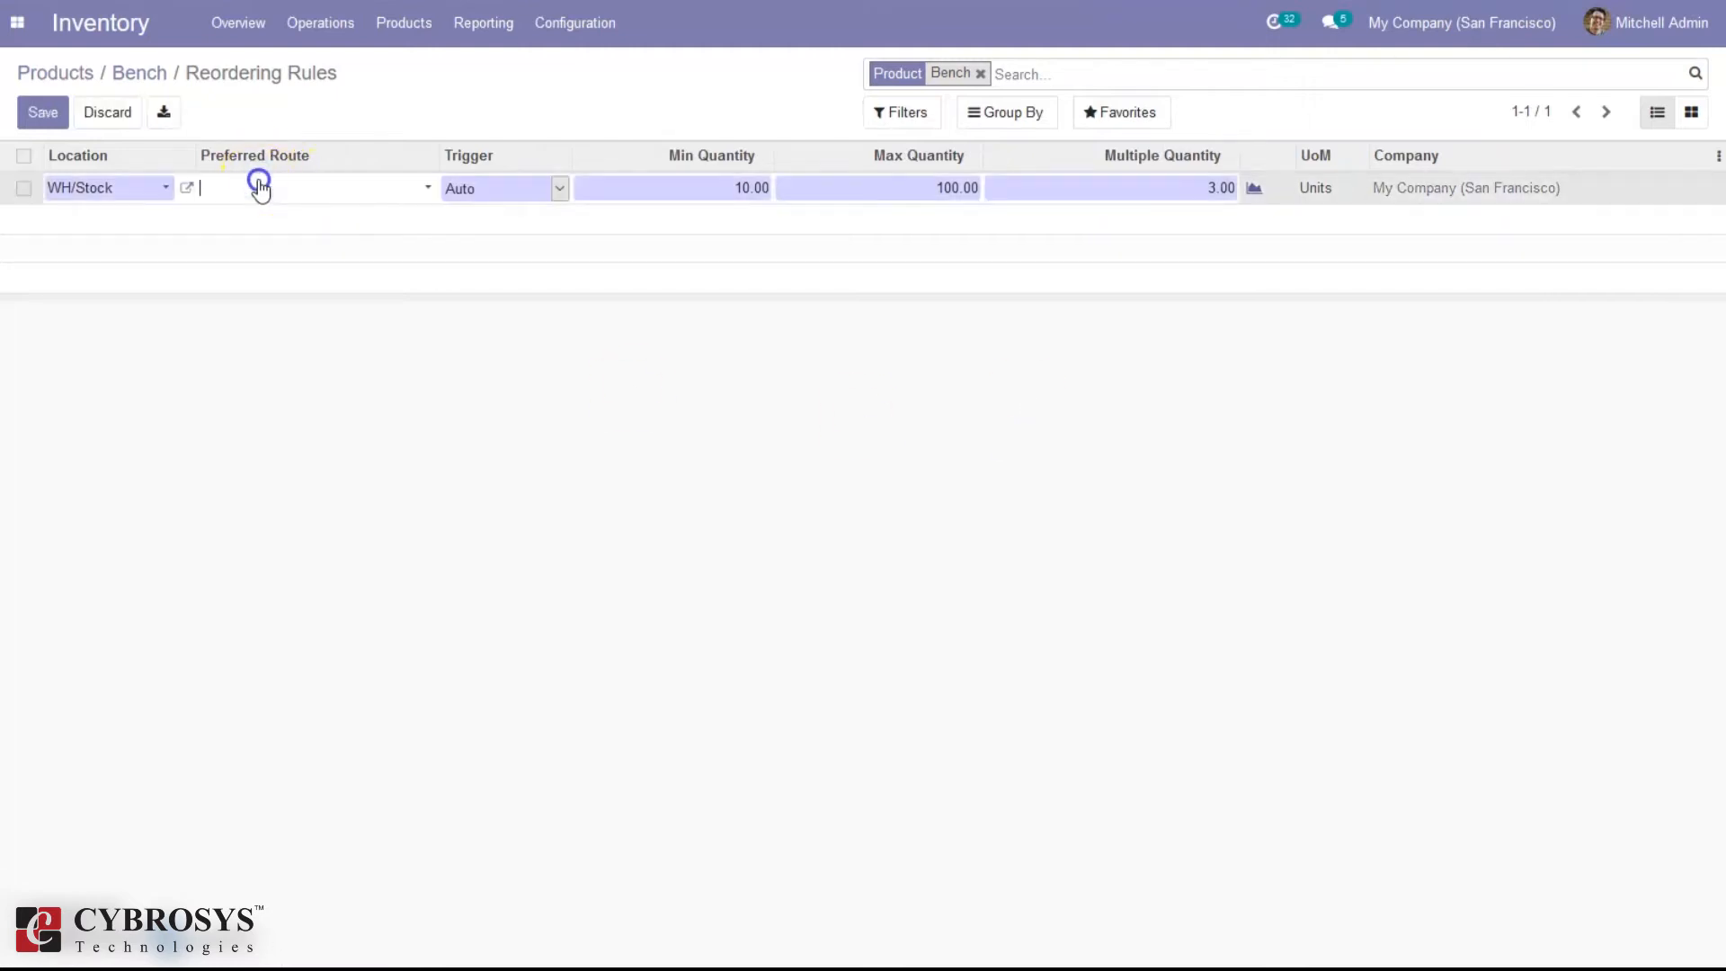
{"action": "left_click", "coordinate": [313, 193]}
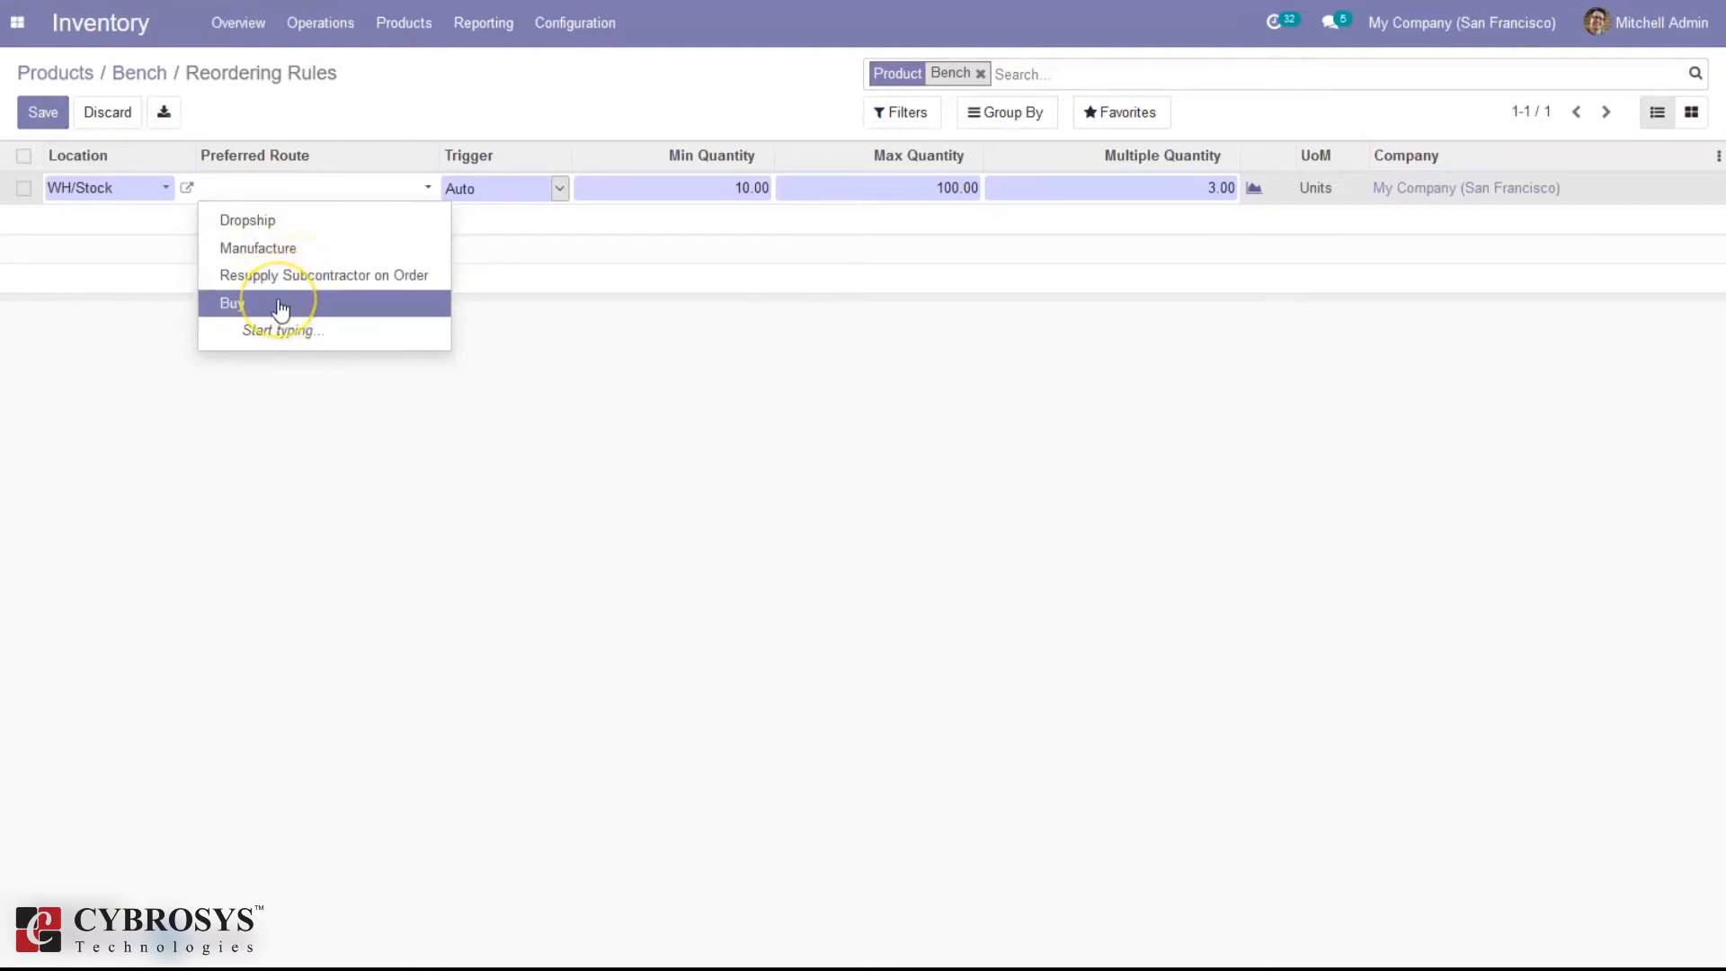
{"action": "left_click", "coordinate": [473, 467]}
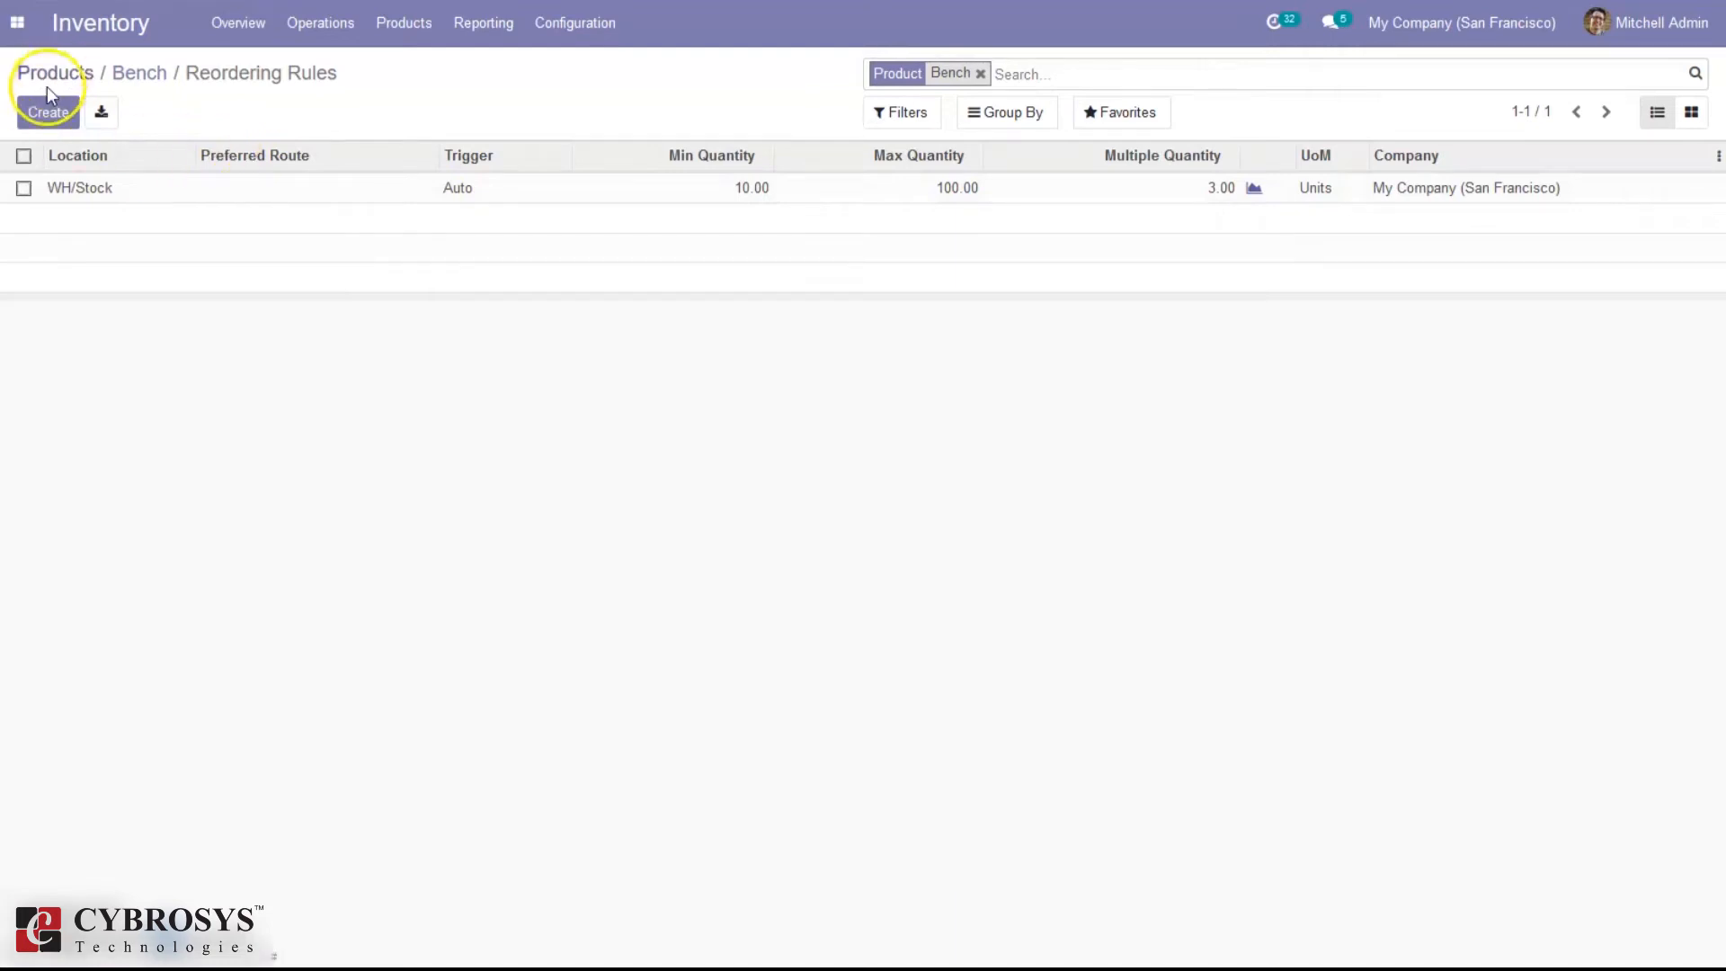
Step: Set the trigger of the WH/Stock reordering rule to Manual
{"action": "left_click", "coordinate": [489, 186]}
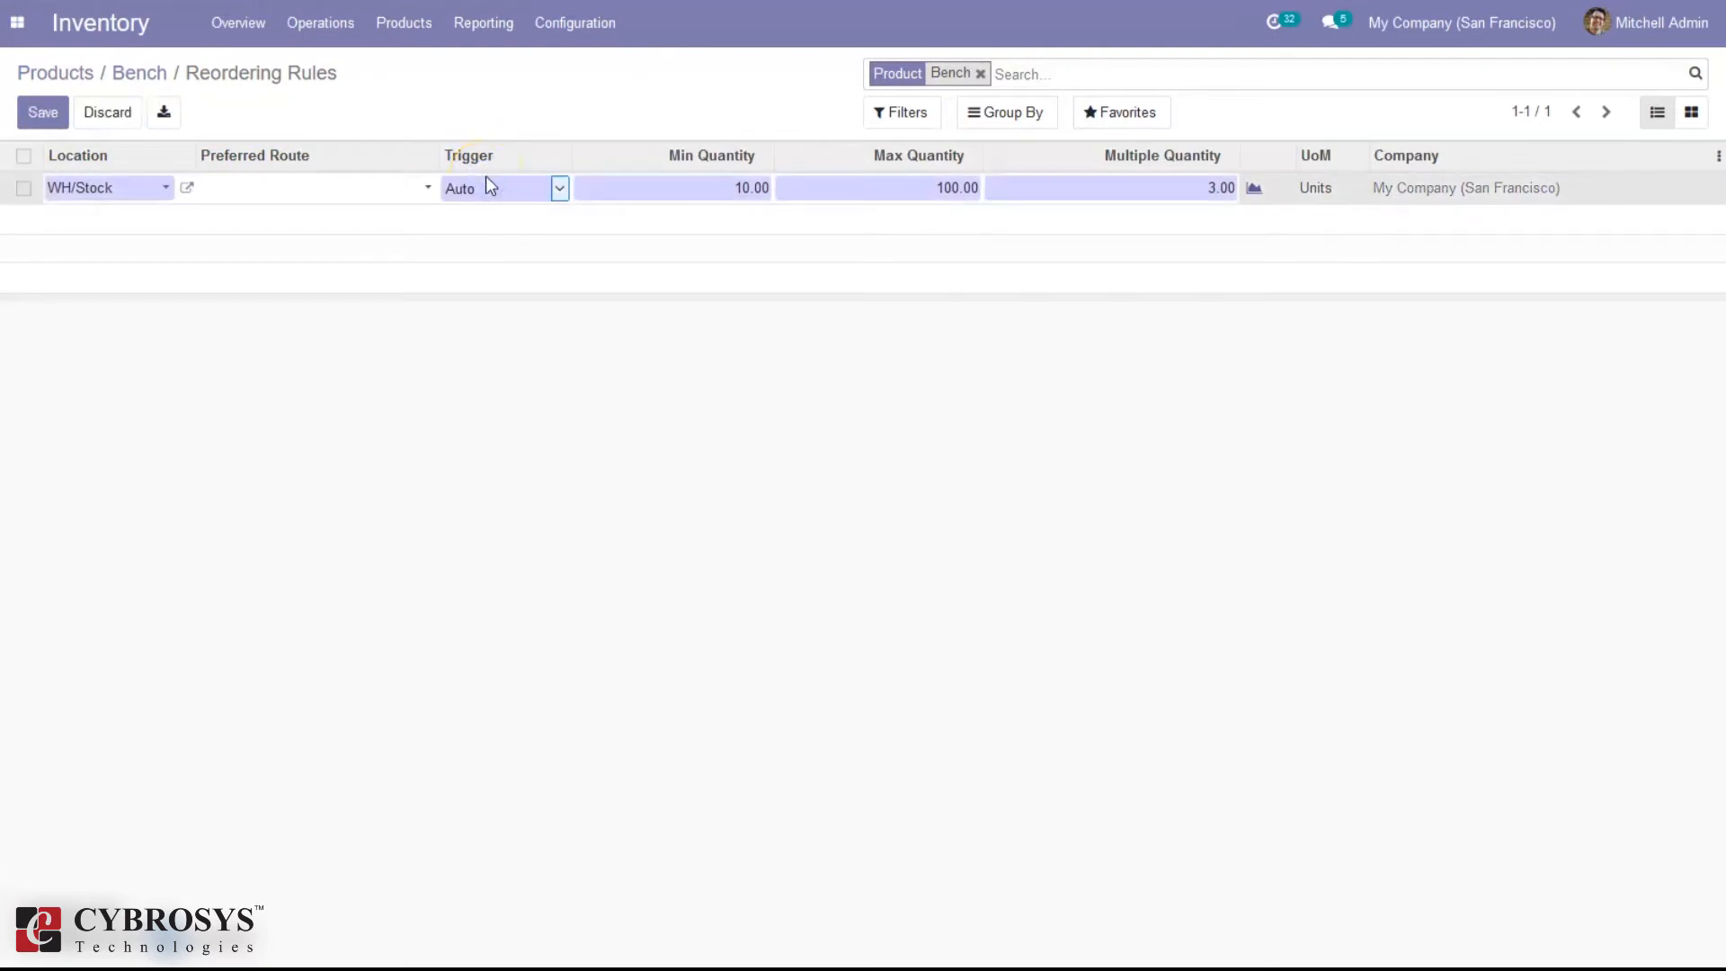
{"action": "left_click", "coordinate": [558, 187]}
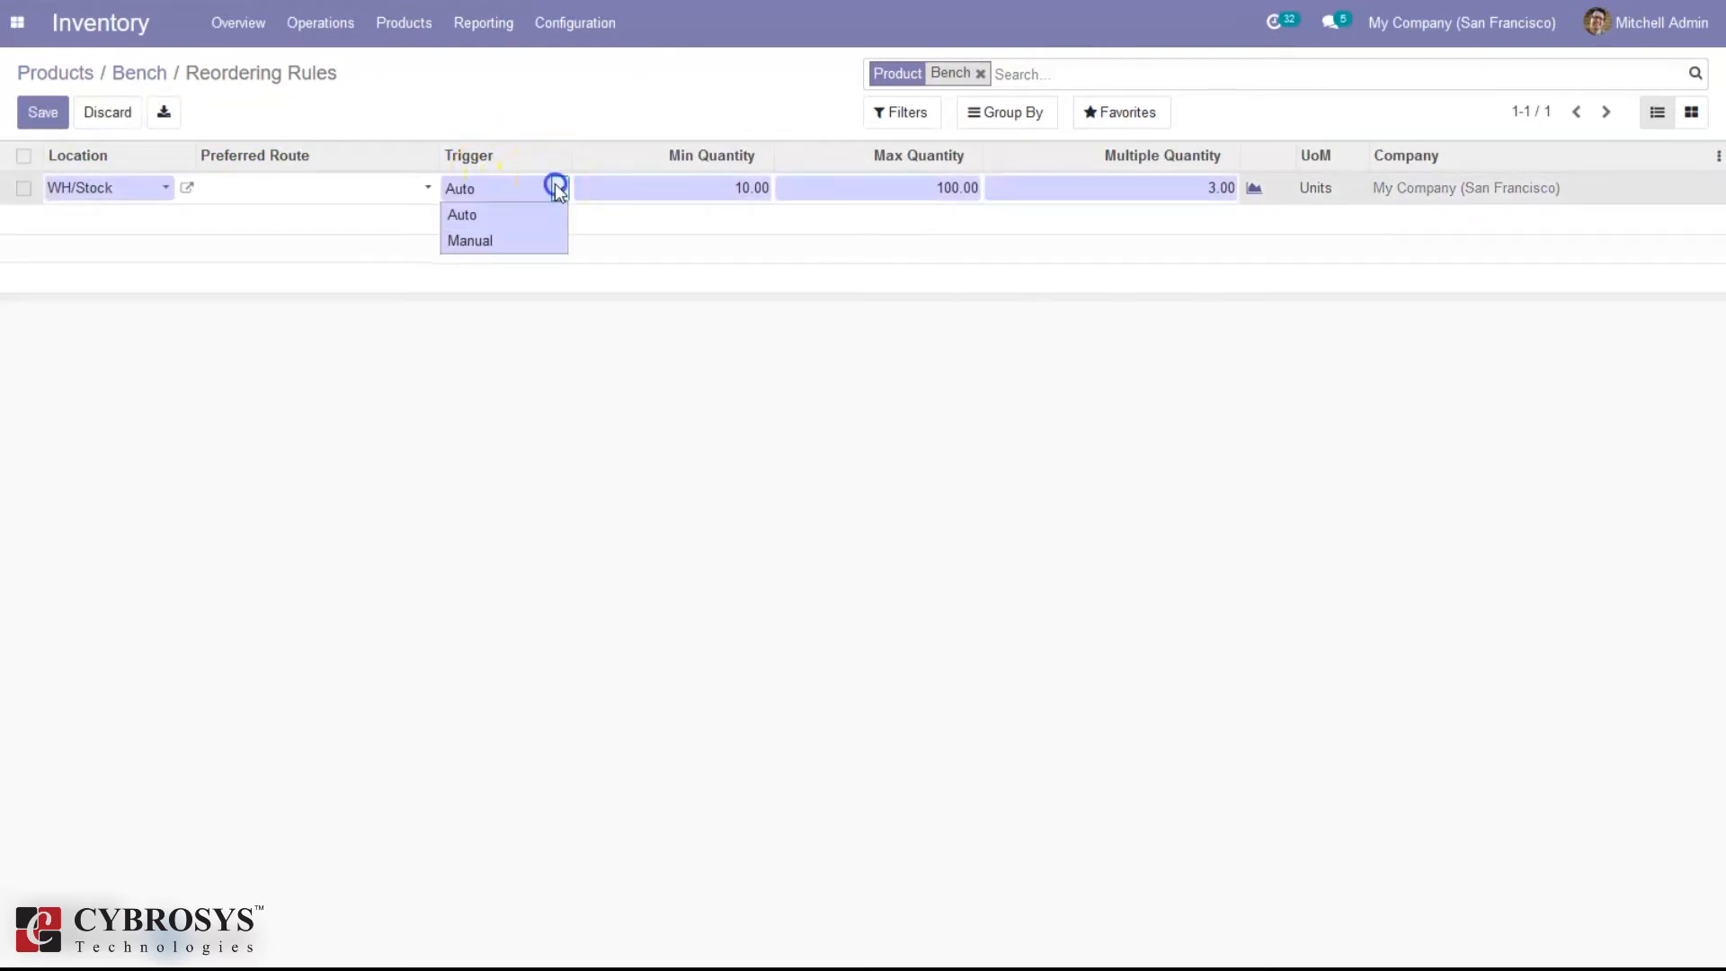
{"action": "left_click", "coordinate": [501, 243]}
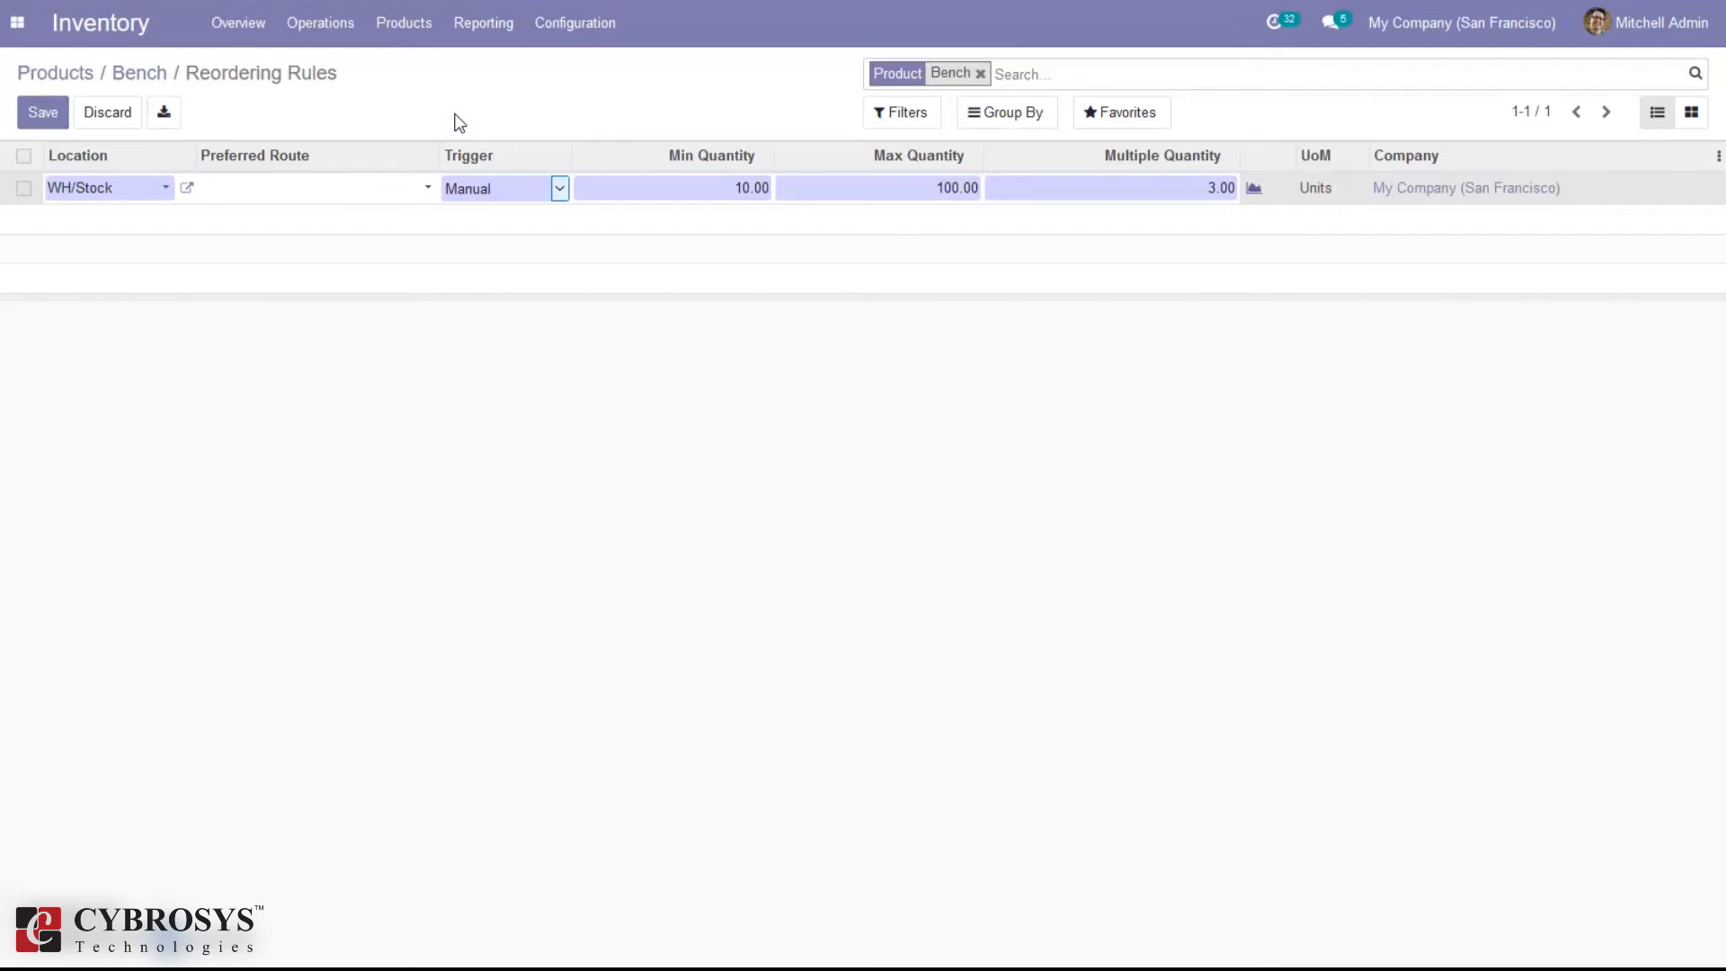
Step: Set the trigger of Bench's WH/Stock reordering rule to Auto
{"action": "left_click", "coordinate": [501, 186]}
{"action": "left_click", "coordinate": [488, 214]}
{"action": "left_click", "coordinate": [509, 163]}
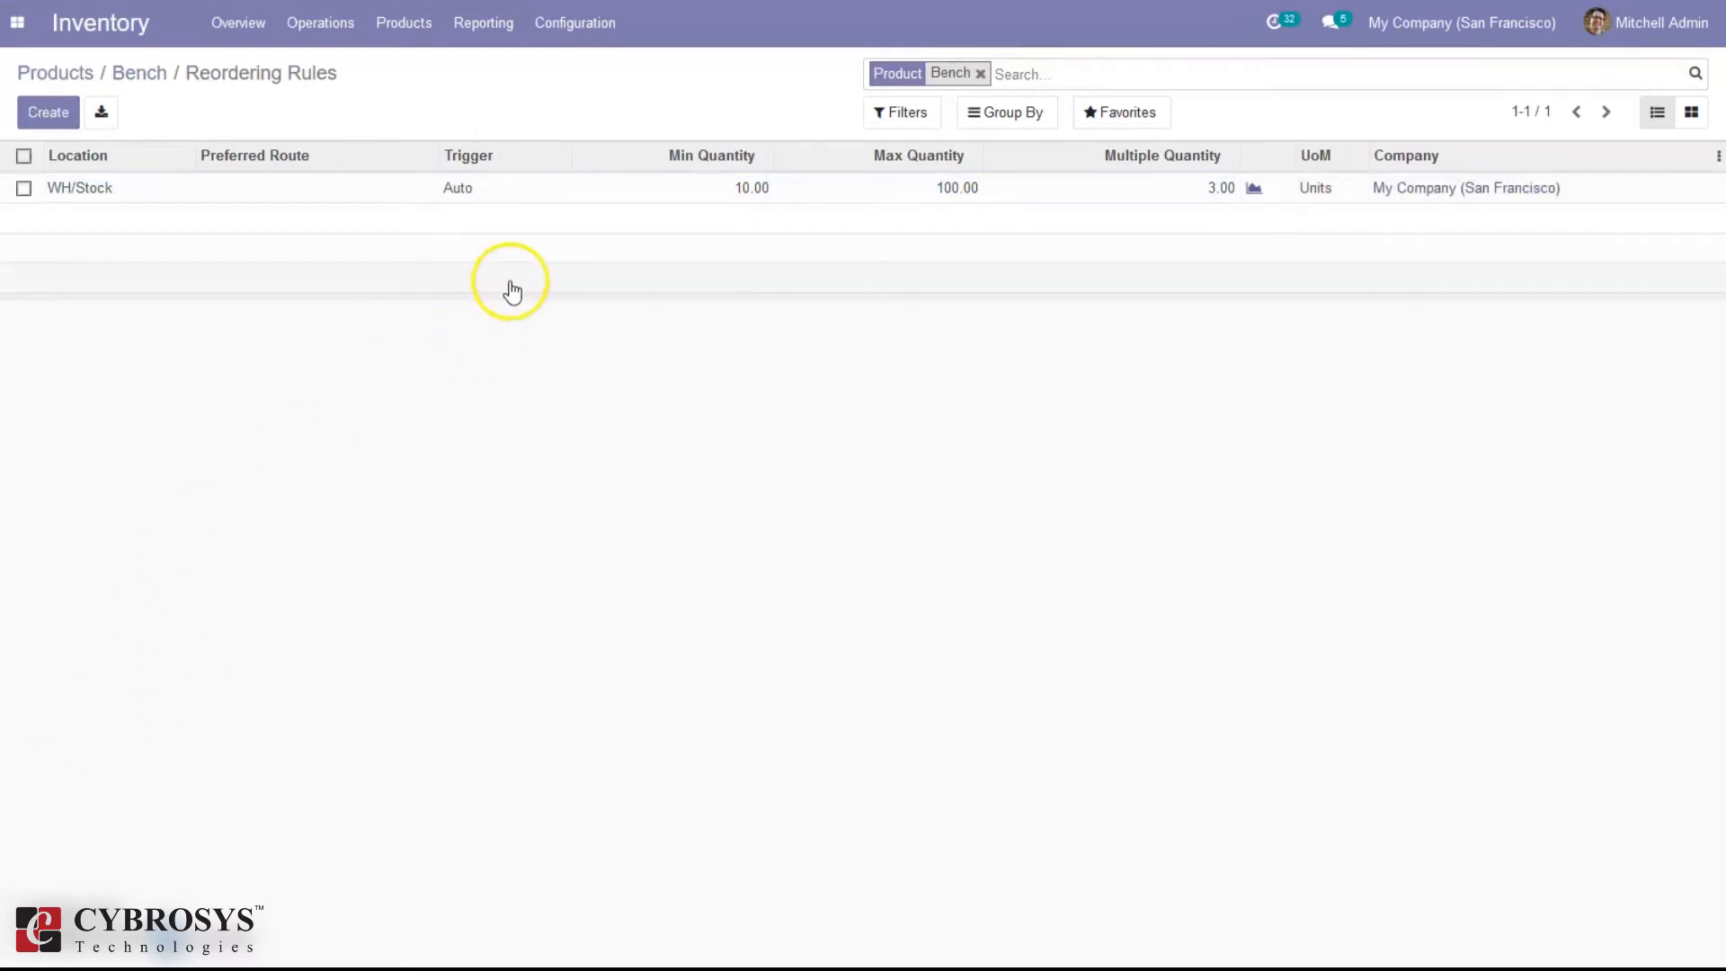
Step: Set the trigger of Bench's WH/Stock reordering rule back to Manual and save the rule
{"action": "left_click", "coordinate": [490, 198]}
{"action": "left_click", "coordinate": [493, 196]}
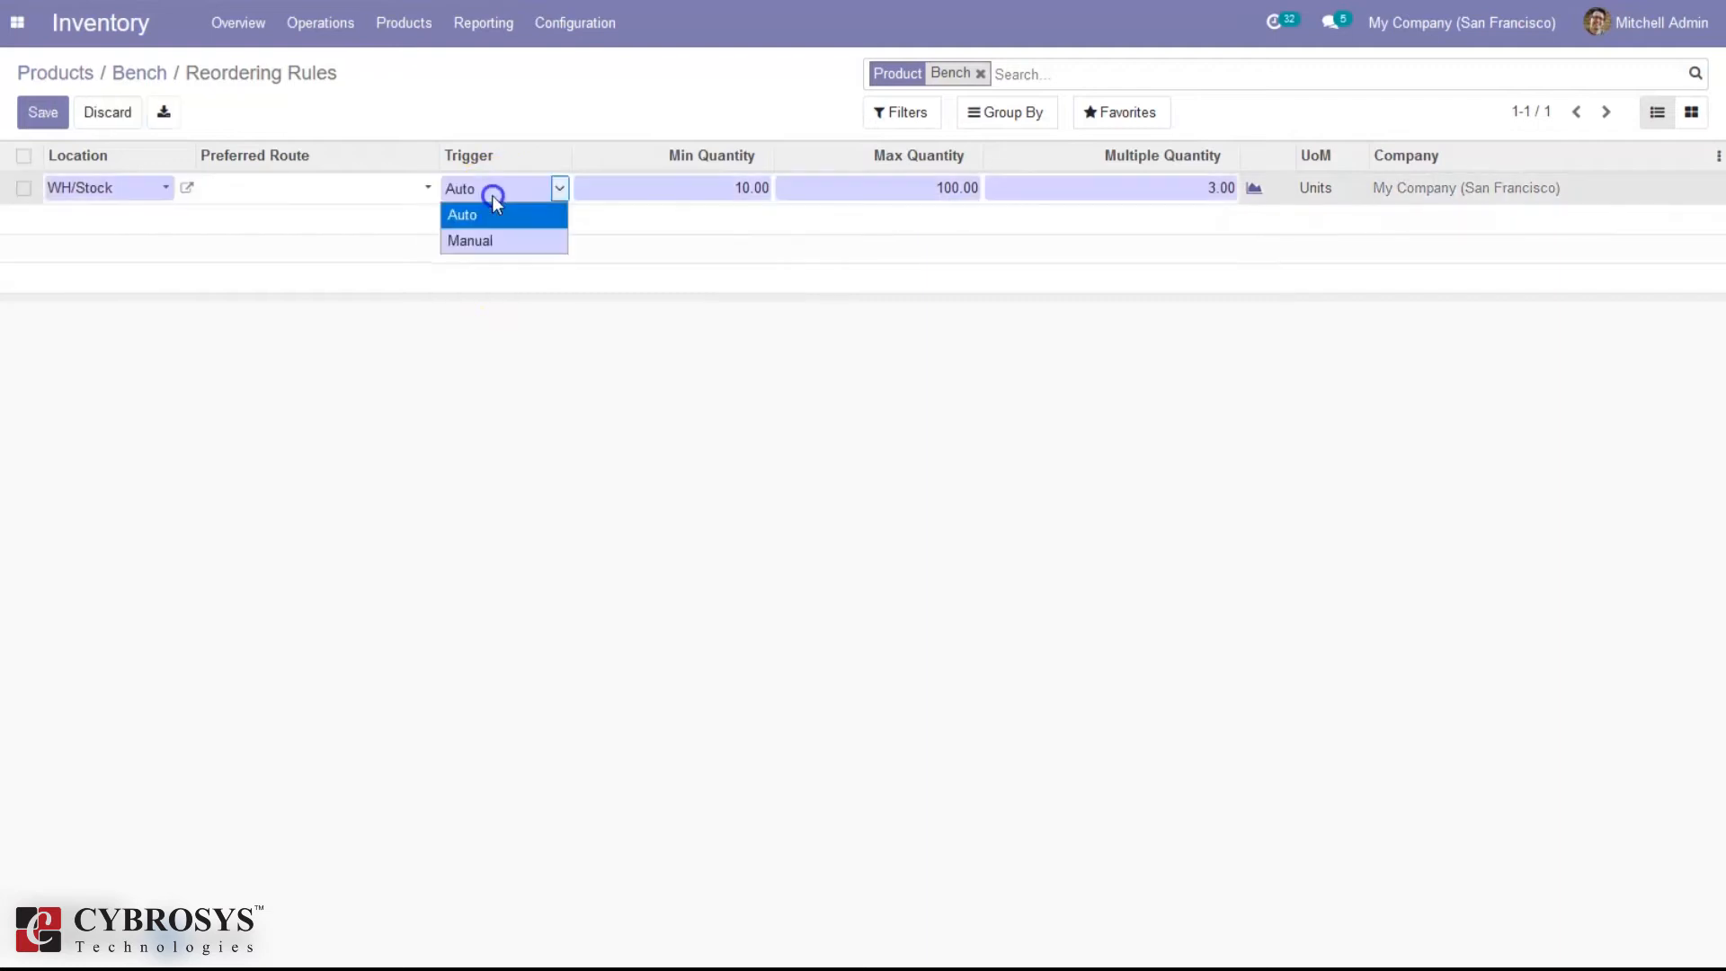
{"action": "left_click", "coordinate": [487, 238]}
{"action": "left_click", "coordinate": [43, 113]}
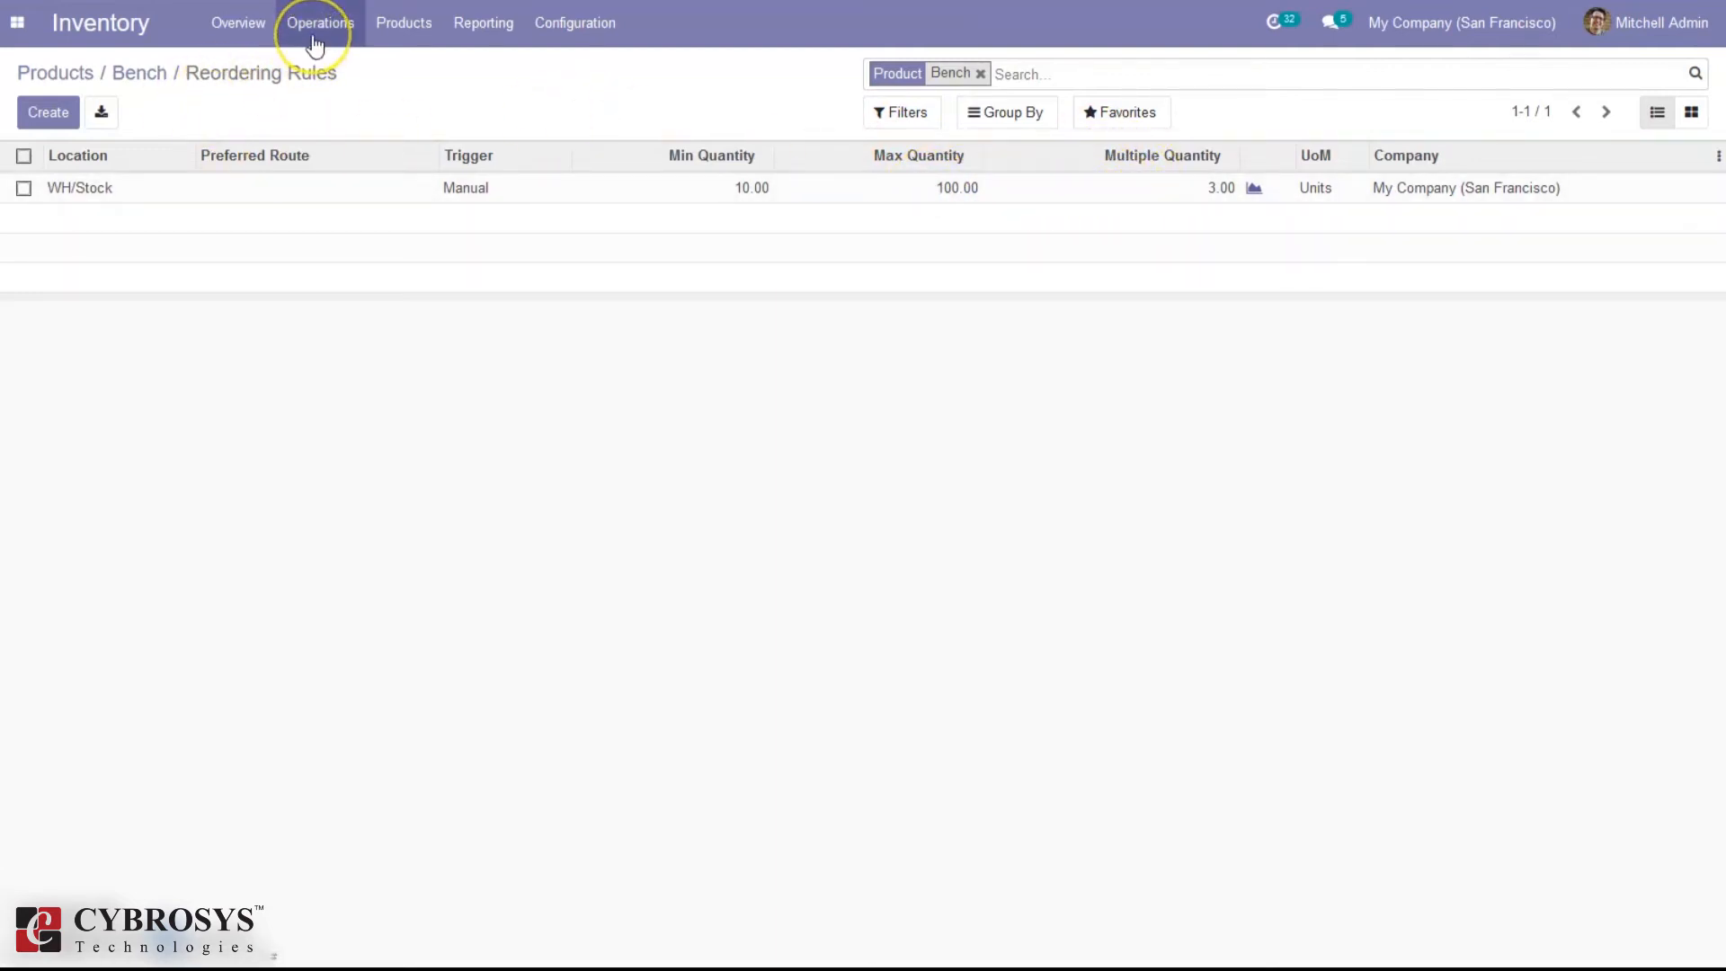
Step: Return to the Bench product form and go from there to the Replenishment list
{"action": "left_click", "coordinate": [141, 76]}
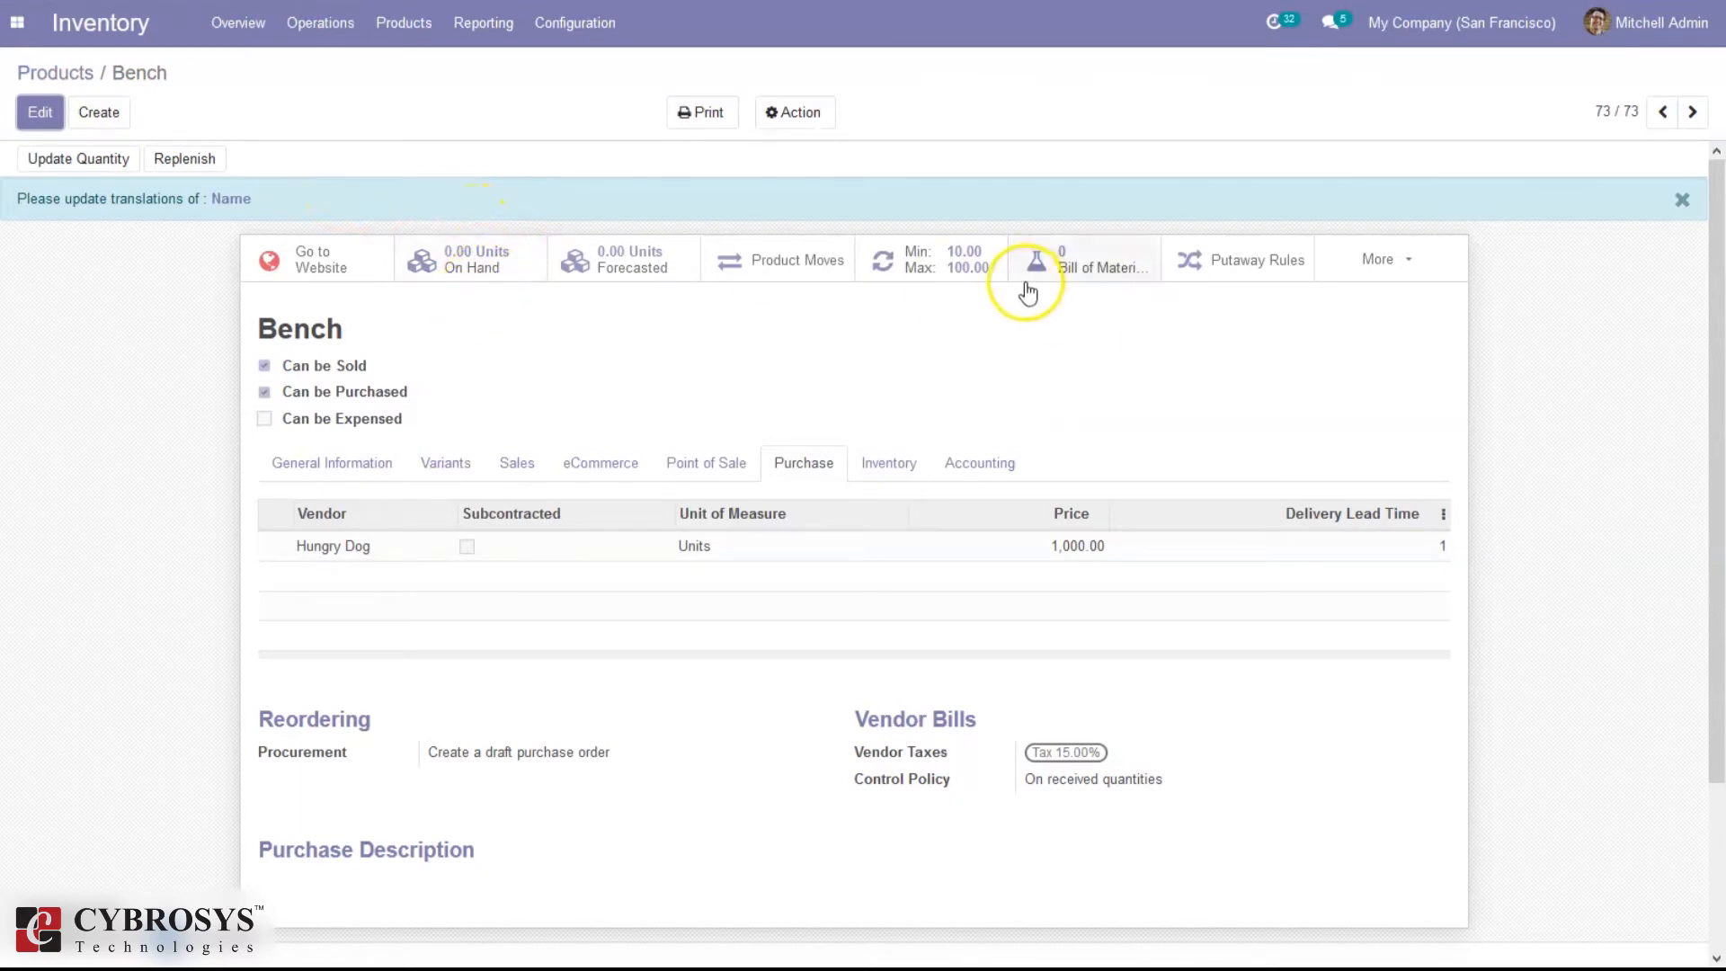
{"action": "left_click", "coordinate": [329, 34]}
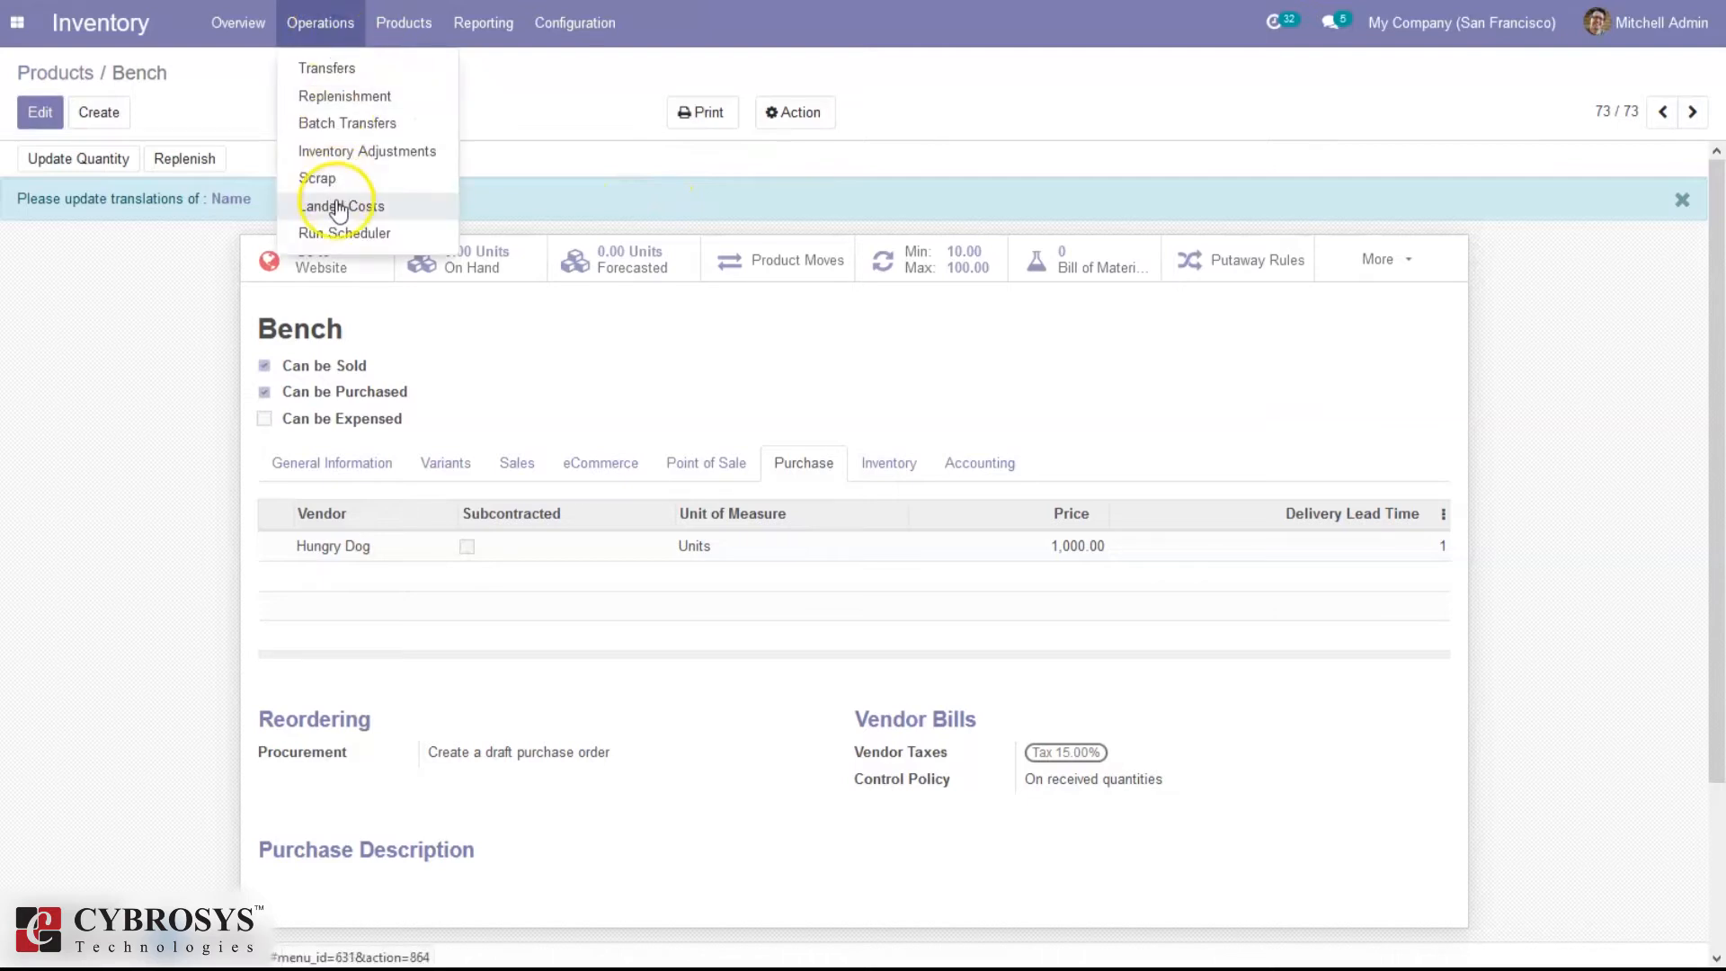
{"action": "left_click", "coordinate": [338, 99]}
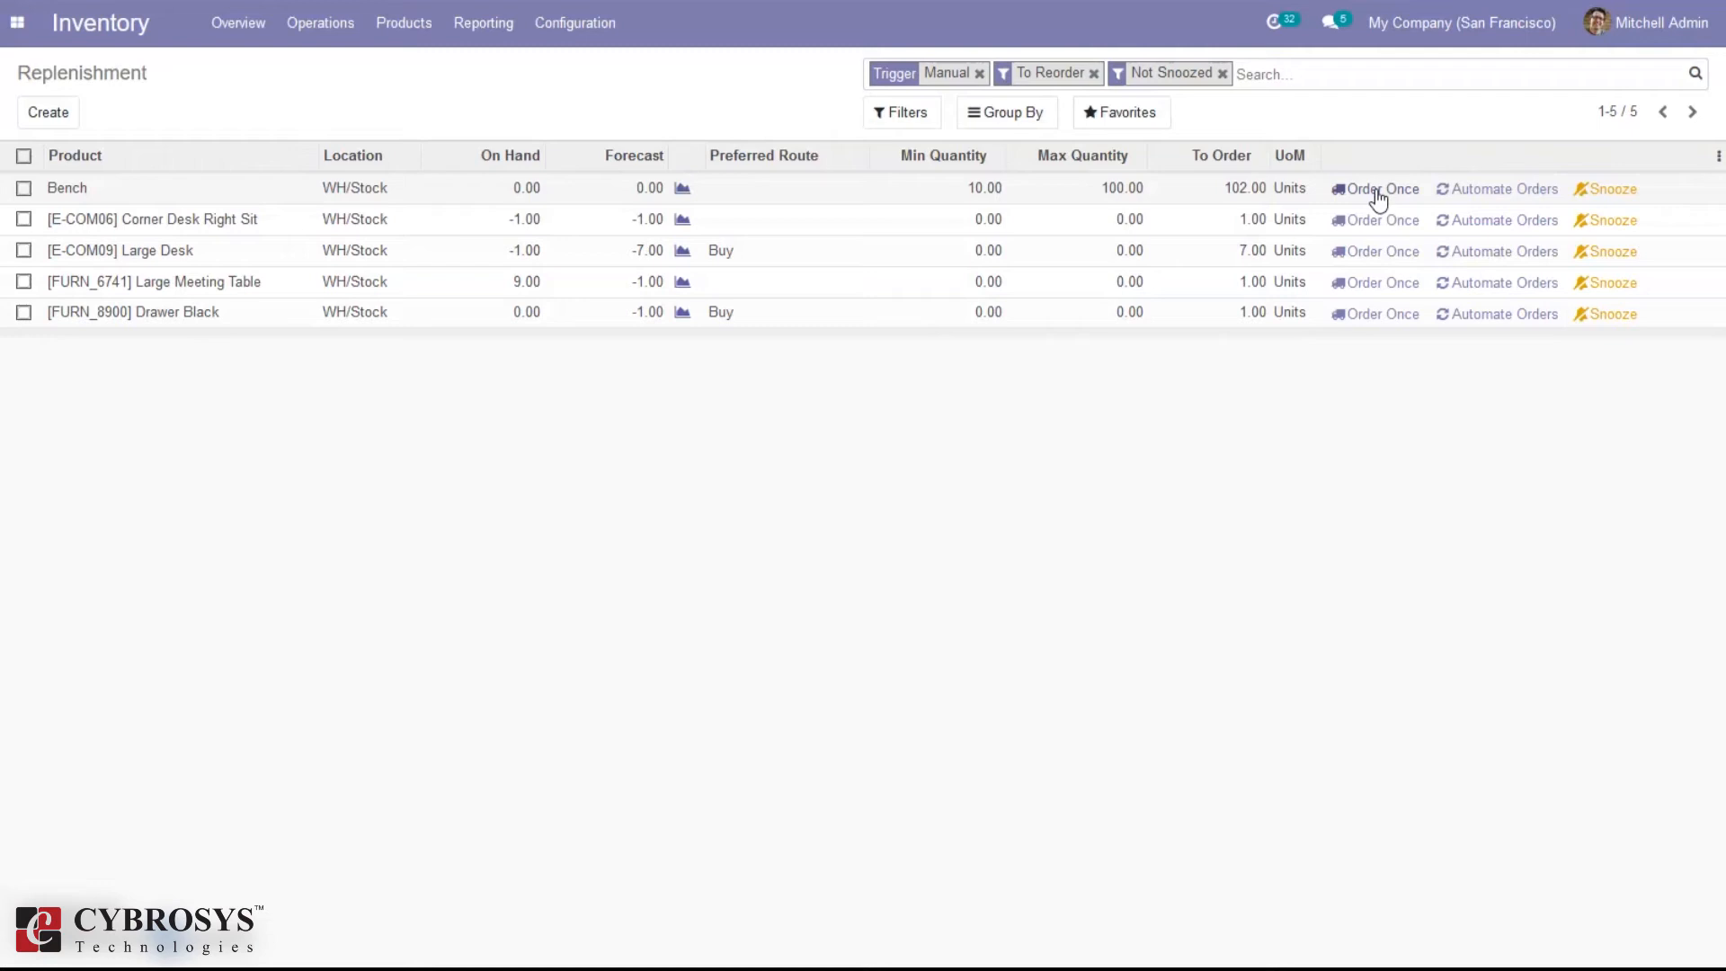
Step: Check the preferred route choices for Bench in the Replenishment list, leaving the route empty
{"action": "left_click", "coordinate": [784, 186]}
{"action": "left_click", "coordinate": [785, 186]}
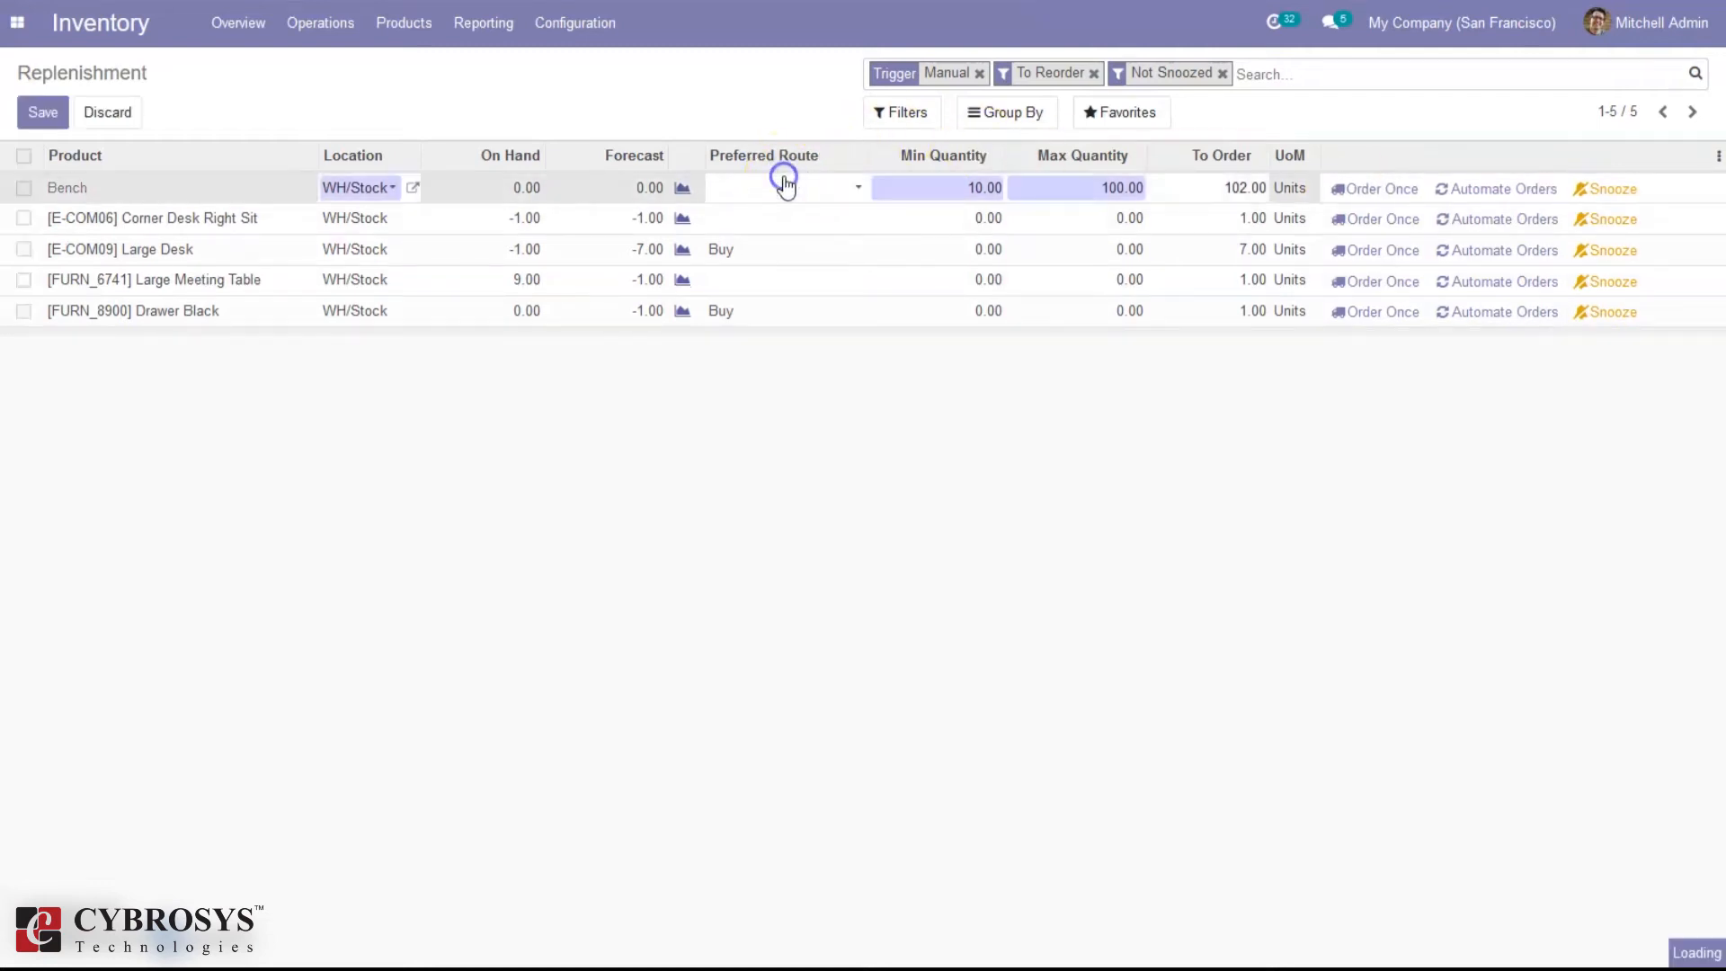
{"action": "left_click", "coordinate": [759, 412]}
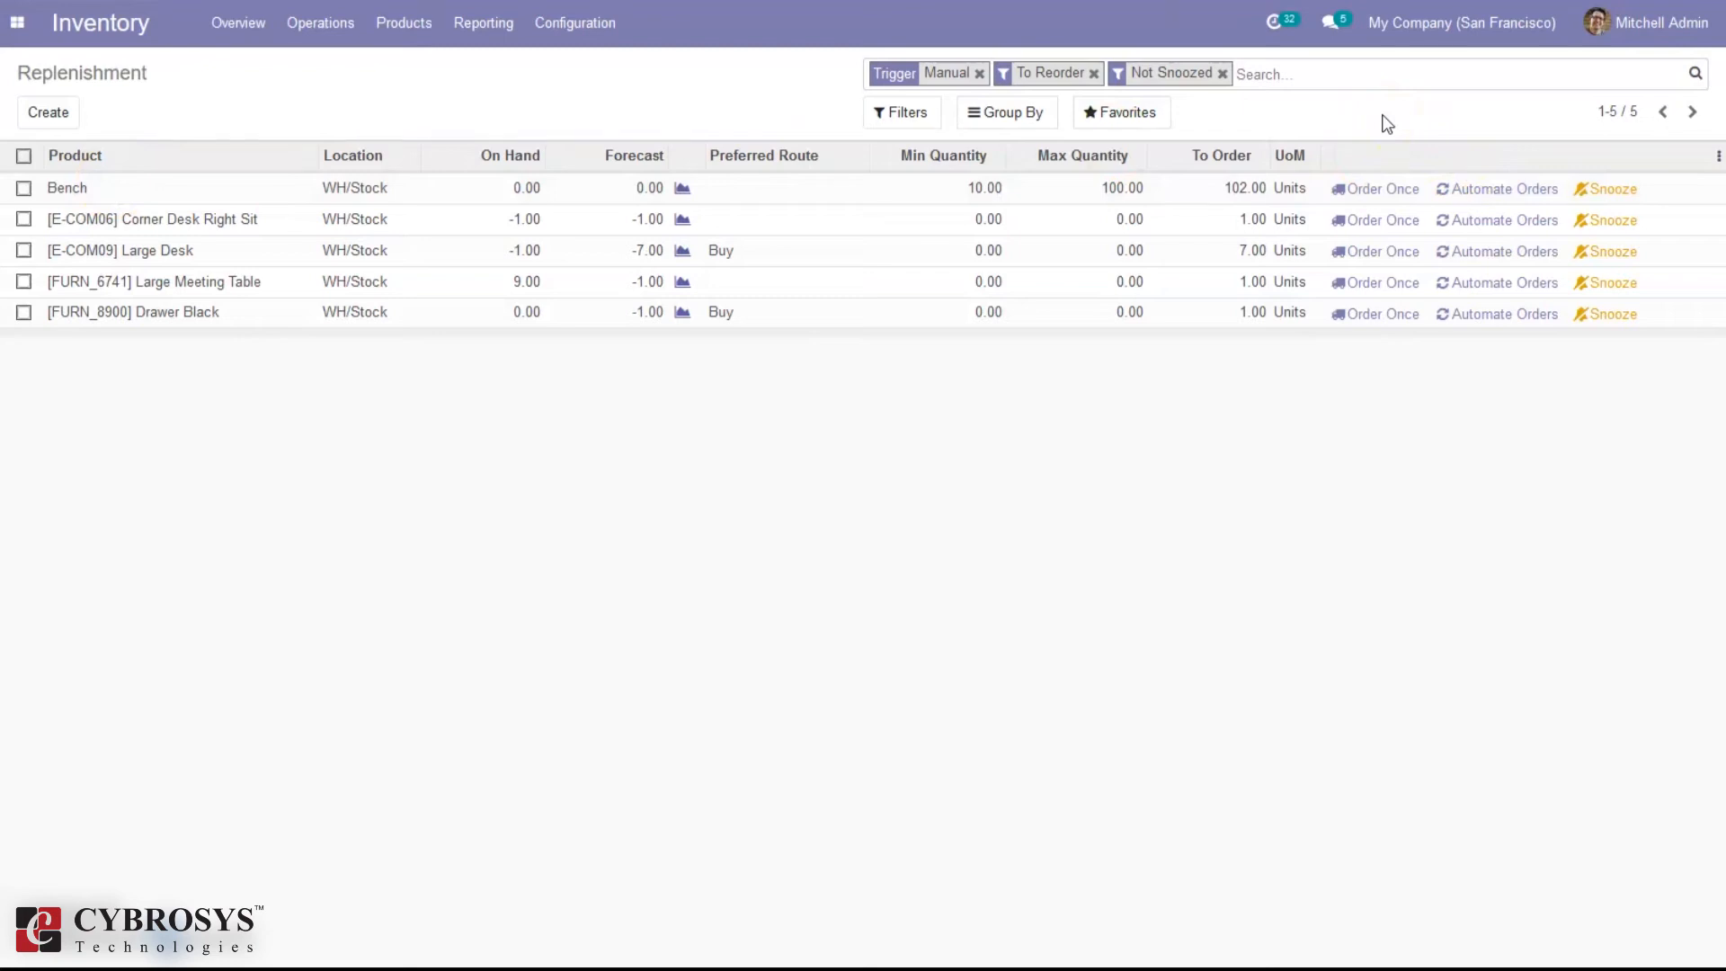
Step: Order Bench once from the Replenishment list and confirm the request for quotation generated for it
{"action": "left_click", "coordinate": [1371, 190]}
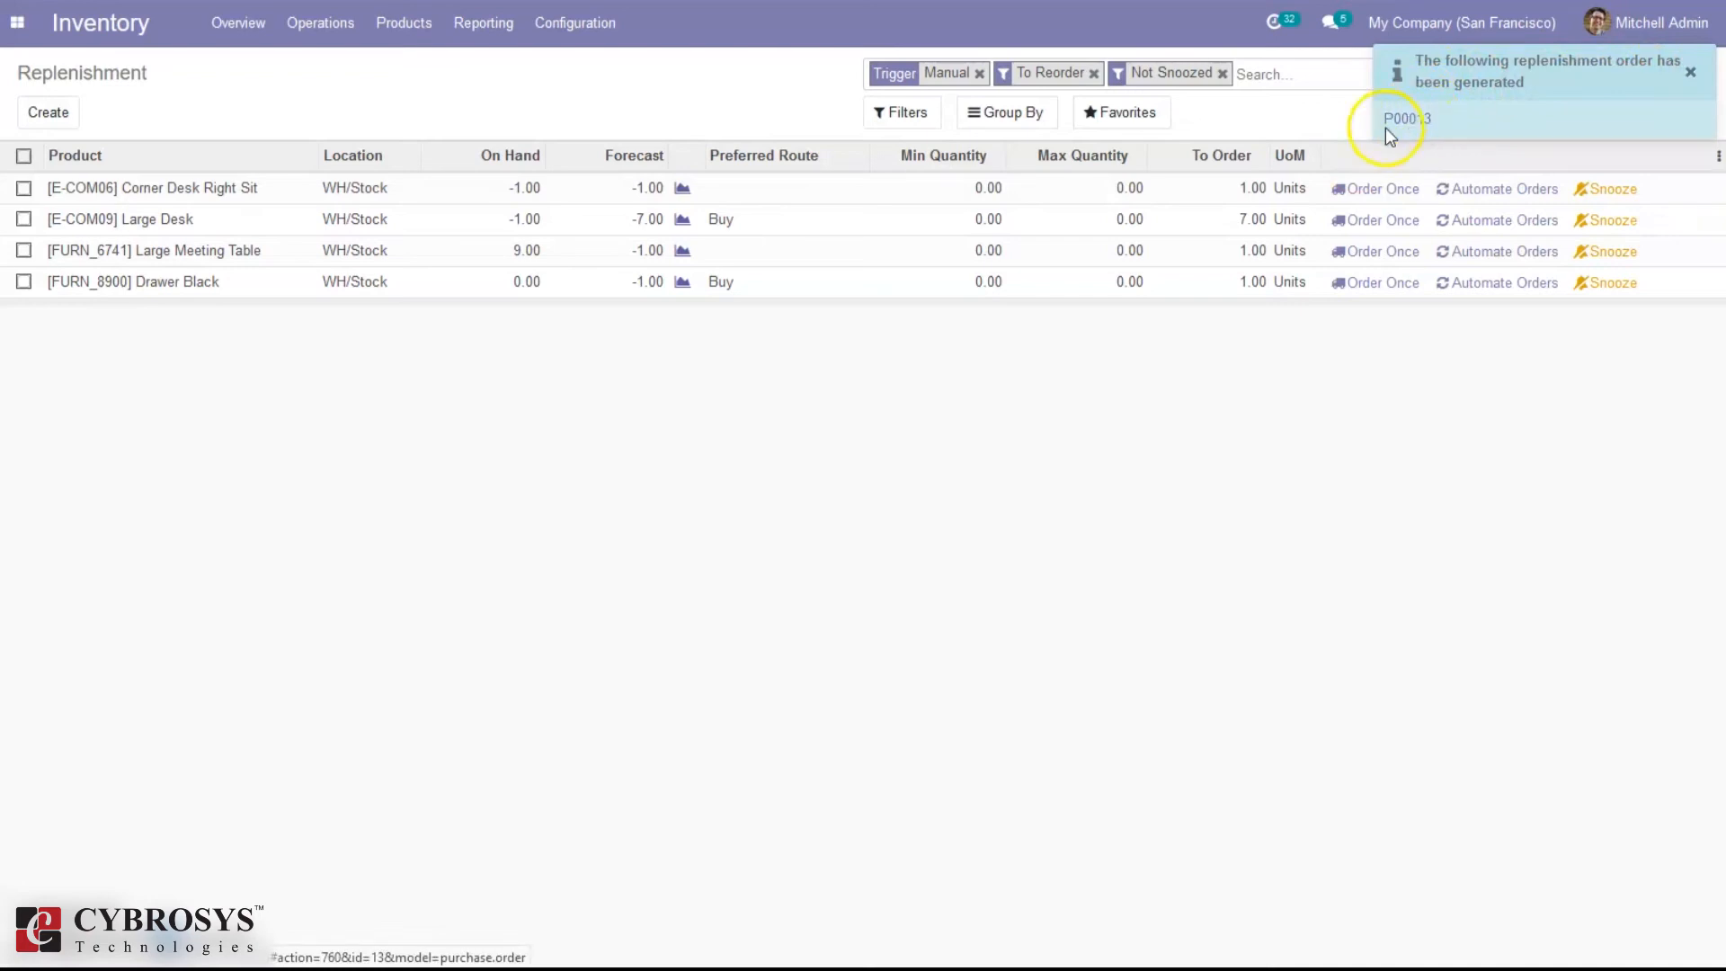
{"action": "left_click", "coordinate": [1410, 120]}
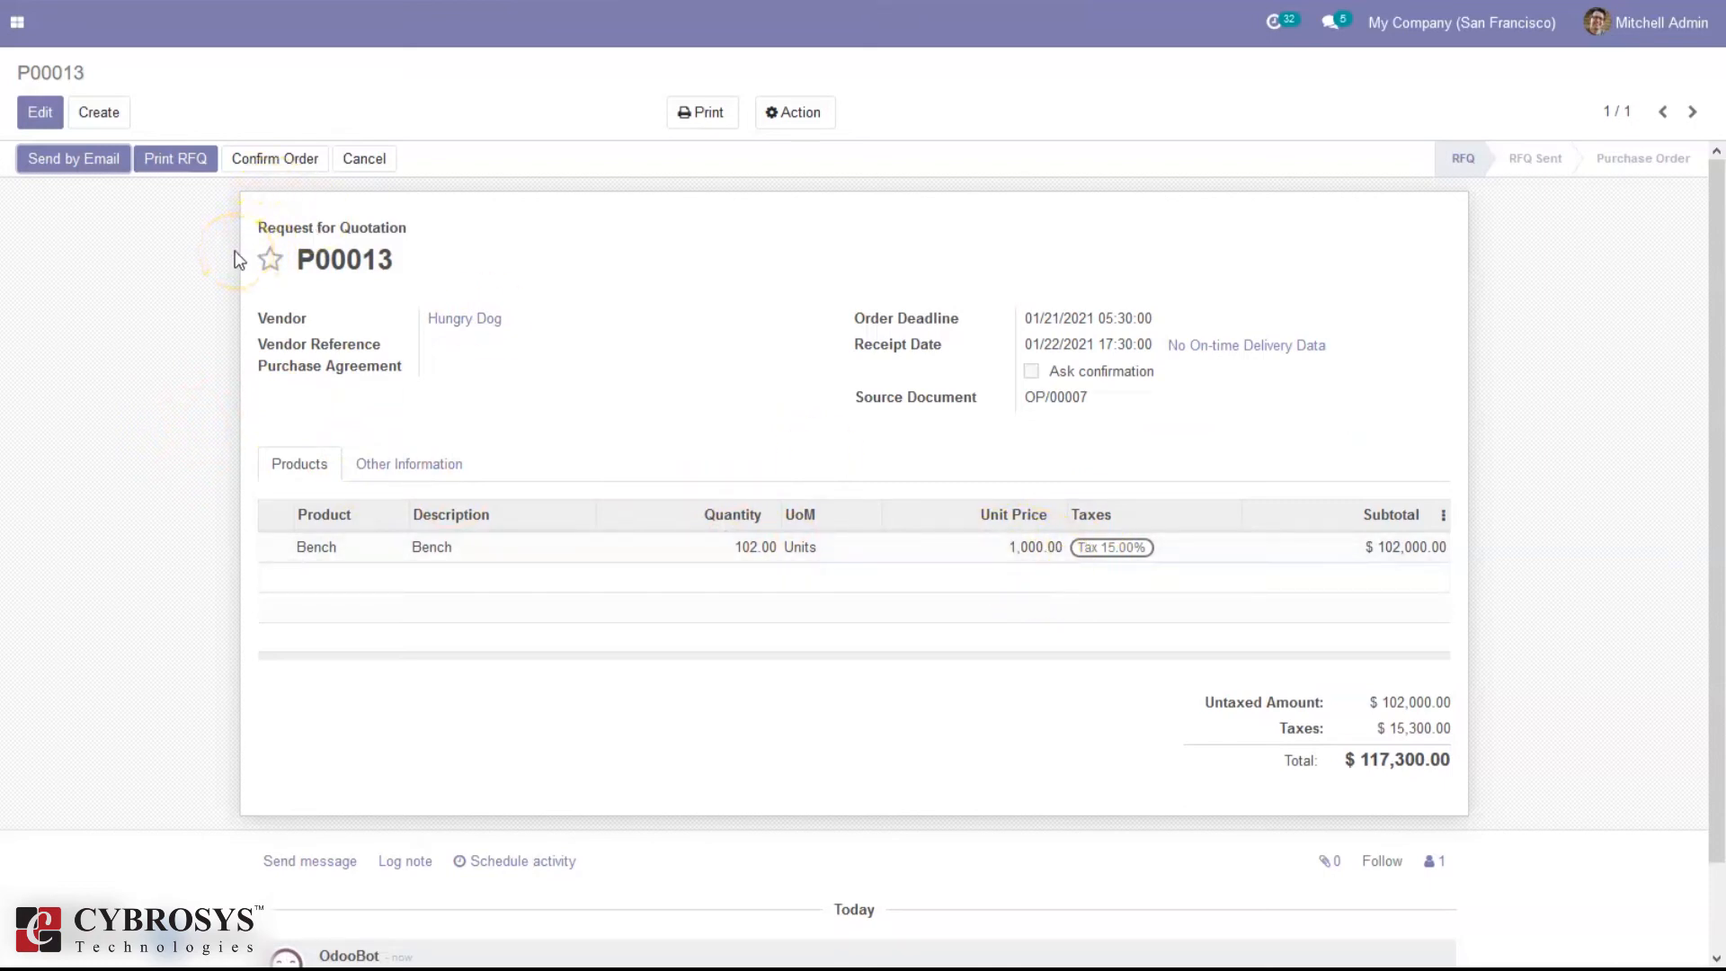
{"action": "left_click", "coordinate": [262, 165]}
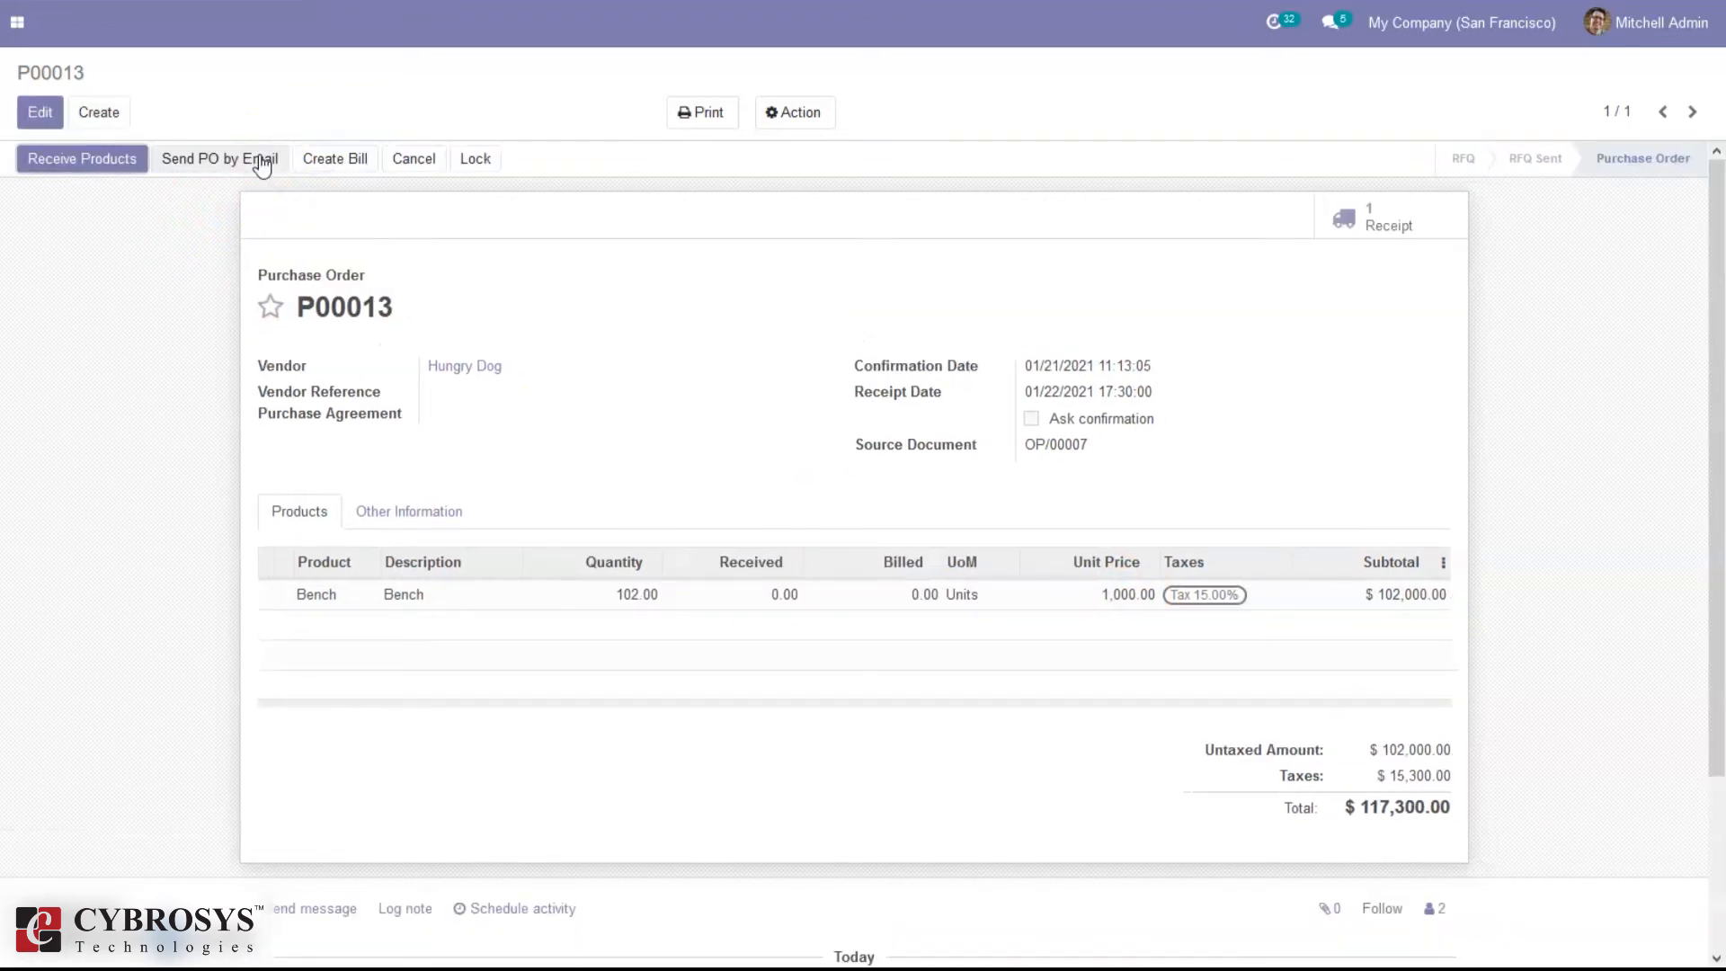
Step: Receive the purchase order's products and validate the receipt as an immediate transfer of all quantities
{"action": "left_click", "coordinate": [106, 160]}
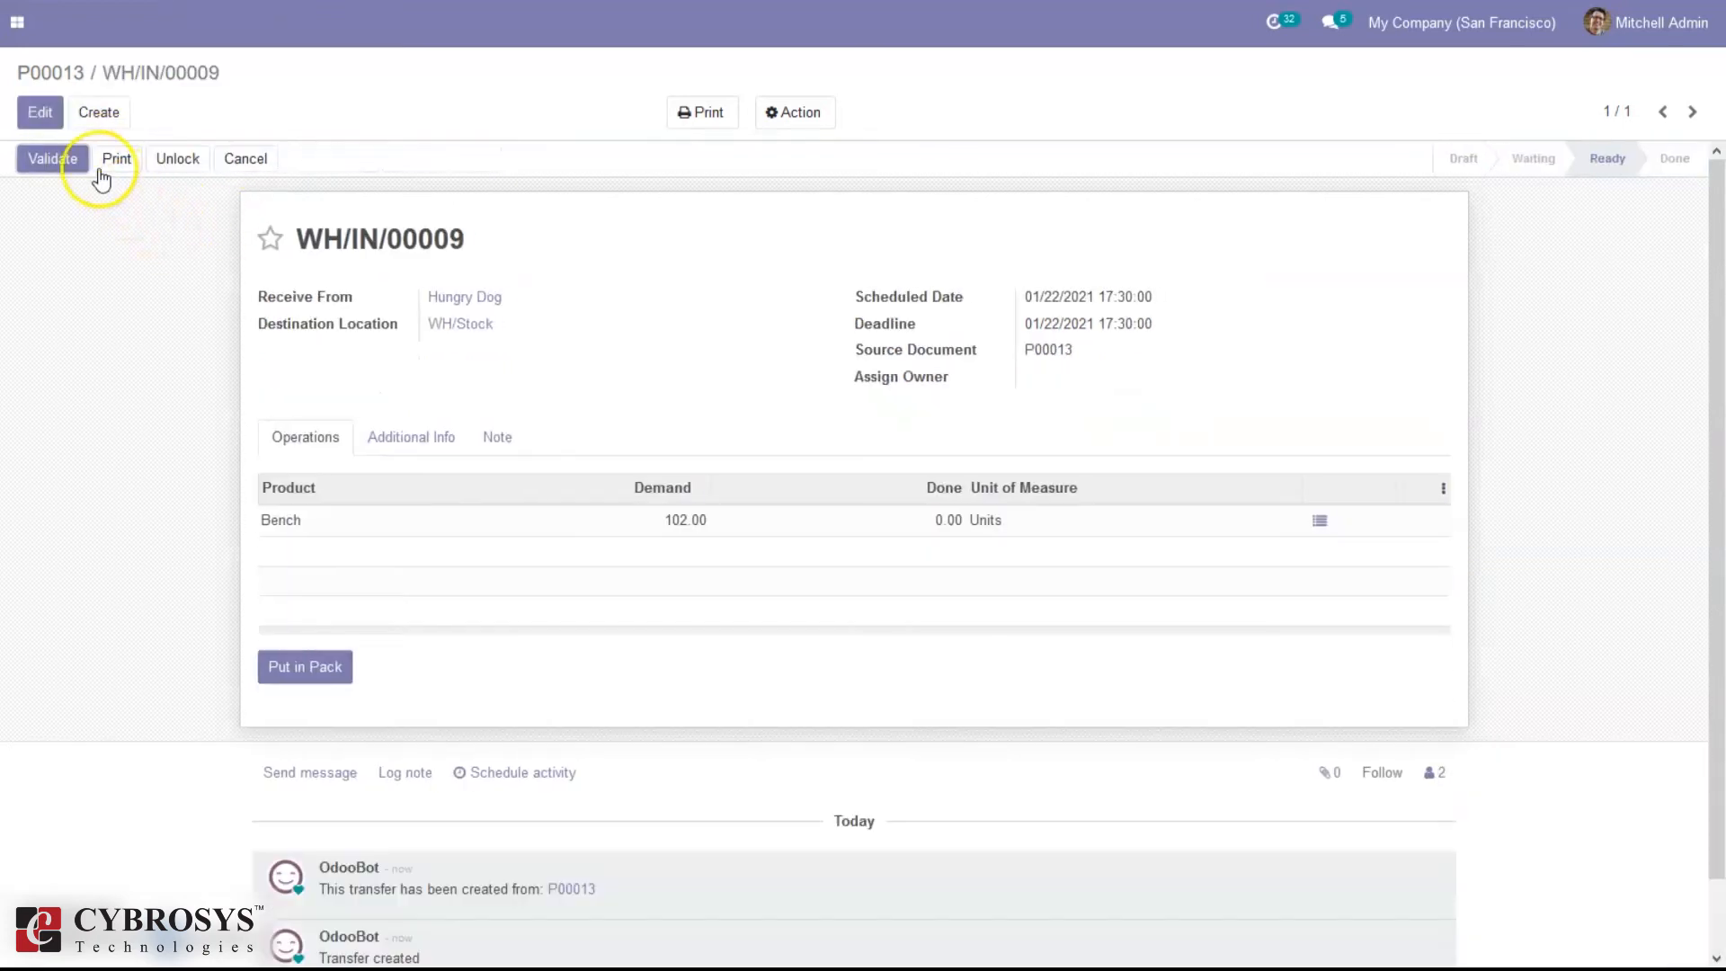
{"action": "left_click", "coordinate": [68, 169]}
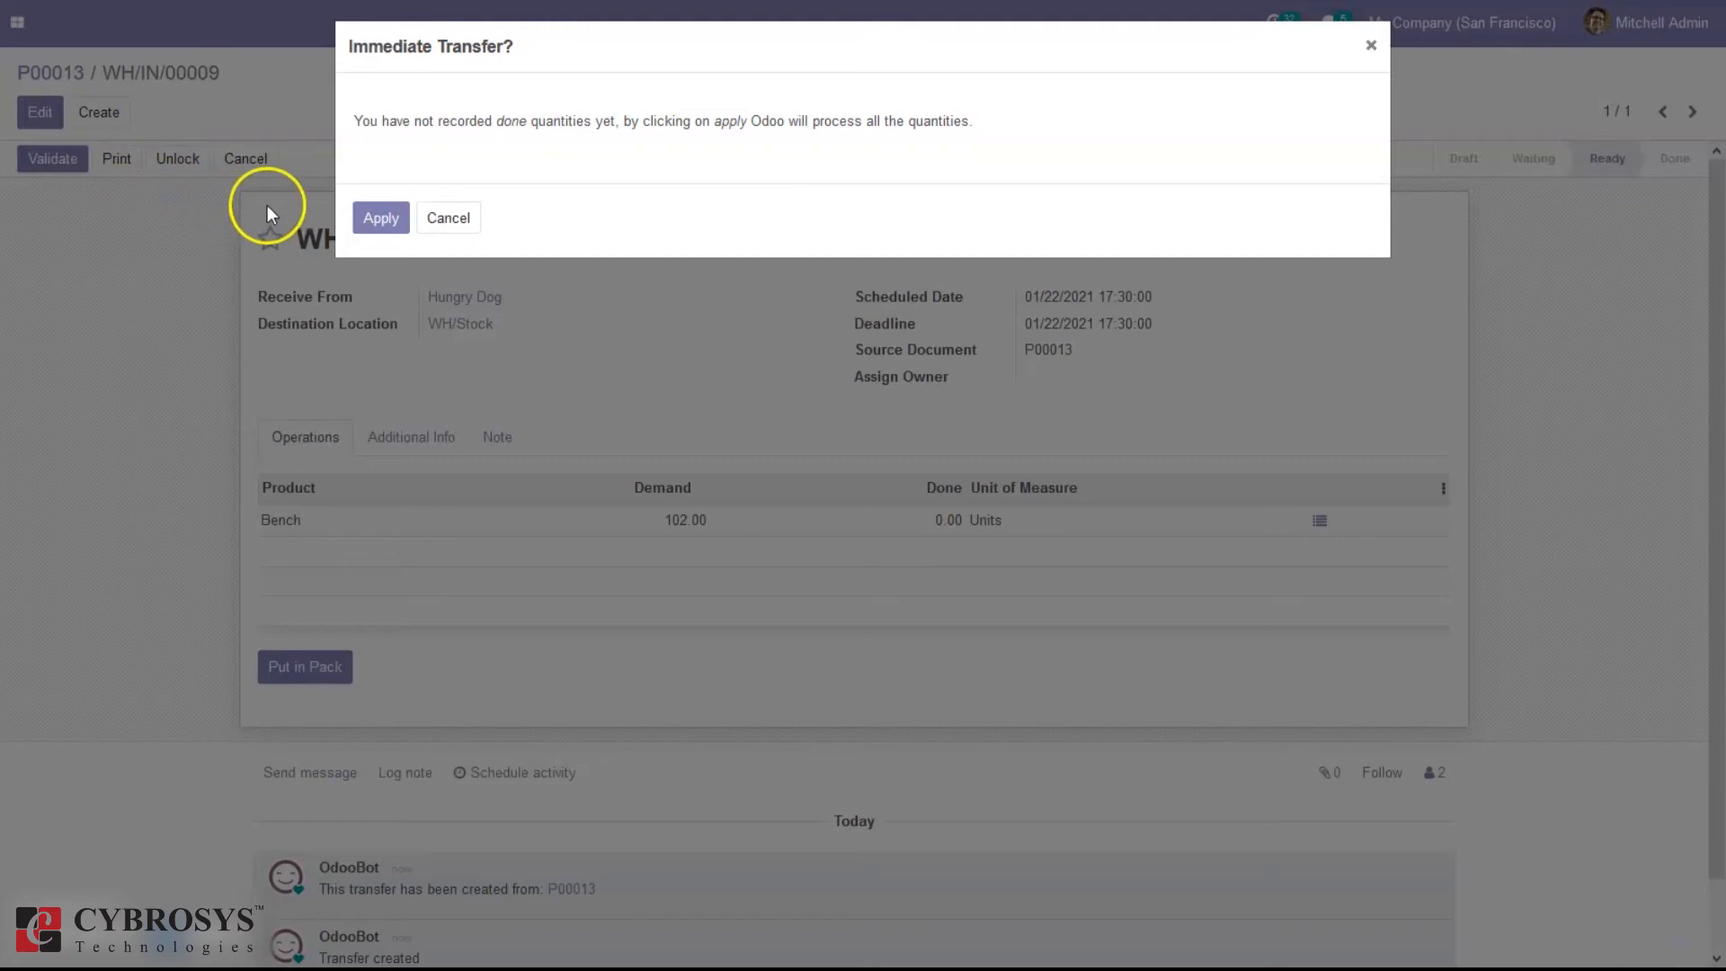
{"action": "left_click", "coordinate": [372, 213]}
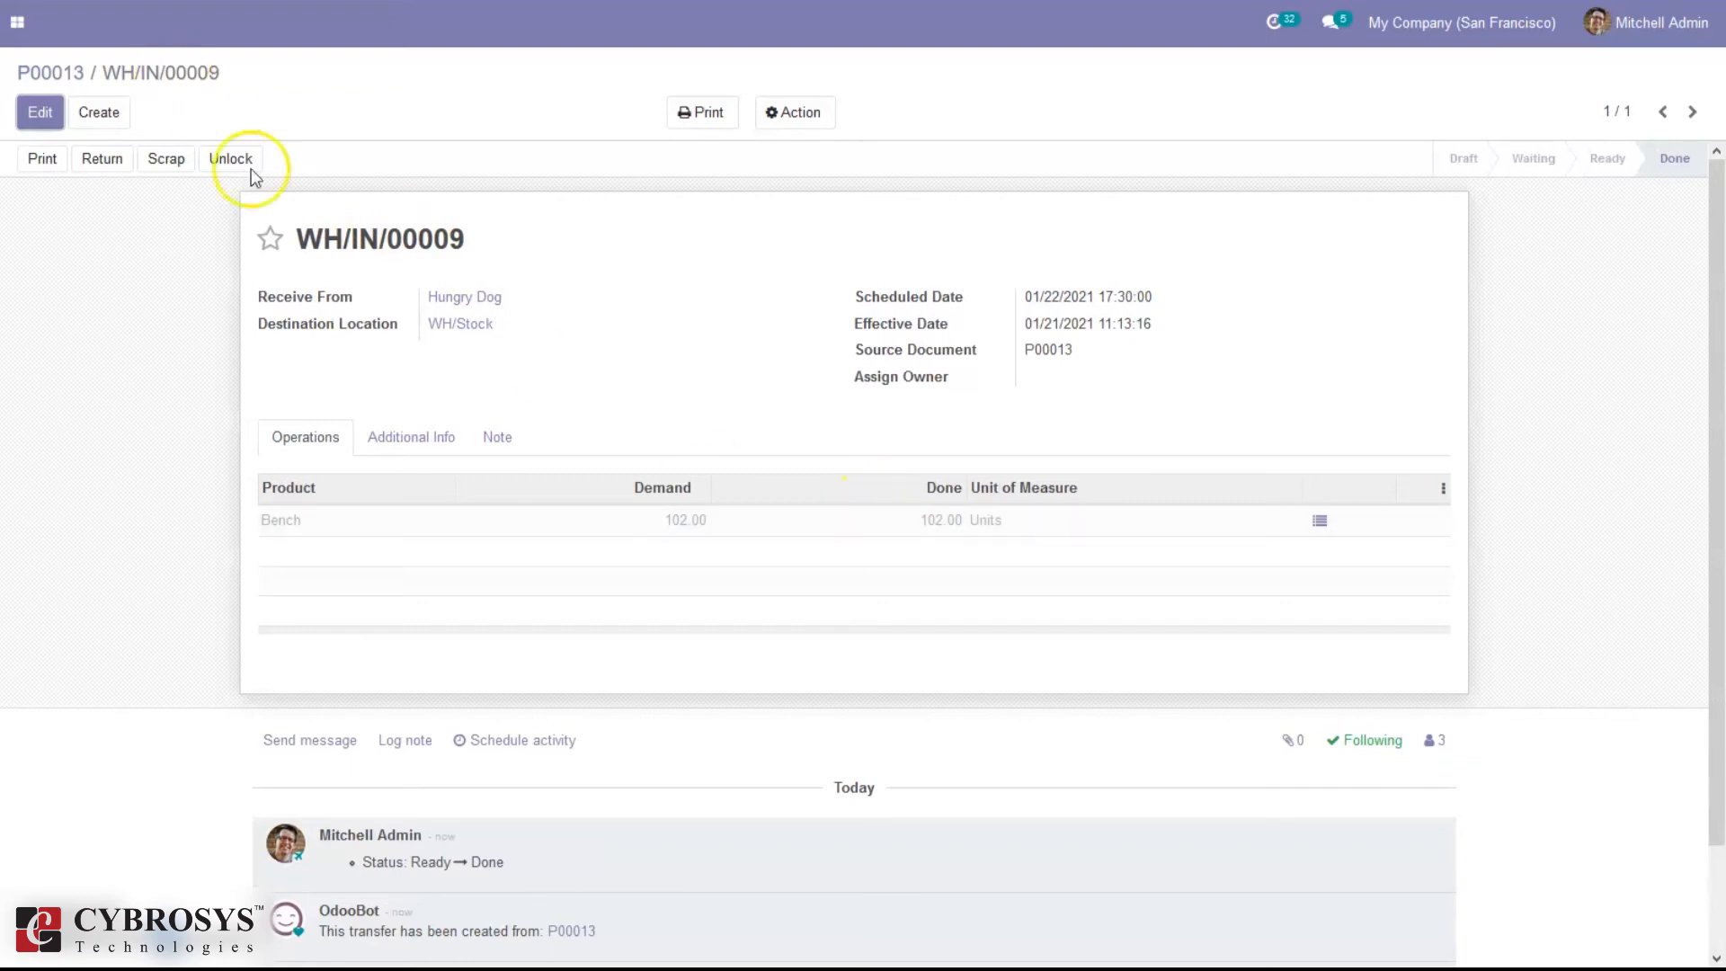
Step: Open the Bench product from the receipt's operation line to check its on-hand and forecasted quantities
{"action": "left_click", "coordinate": [289, 518]}
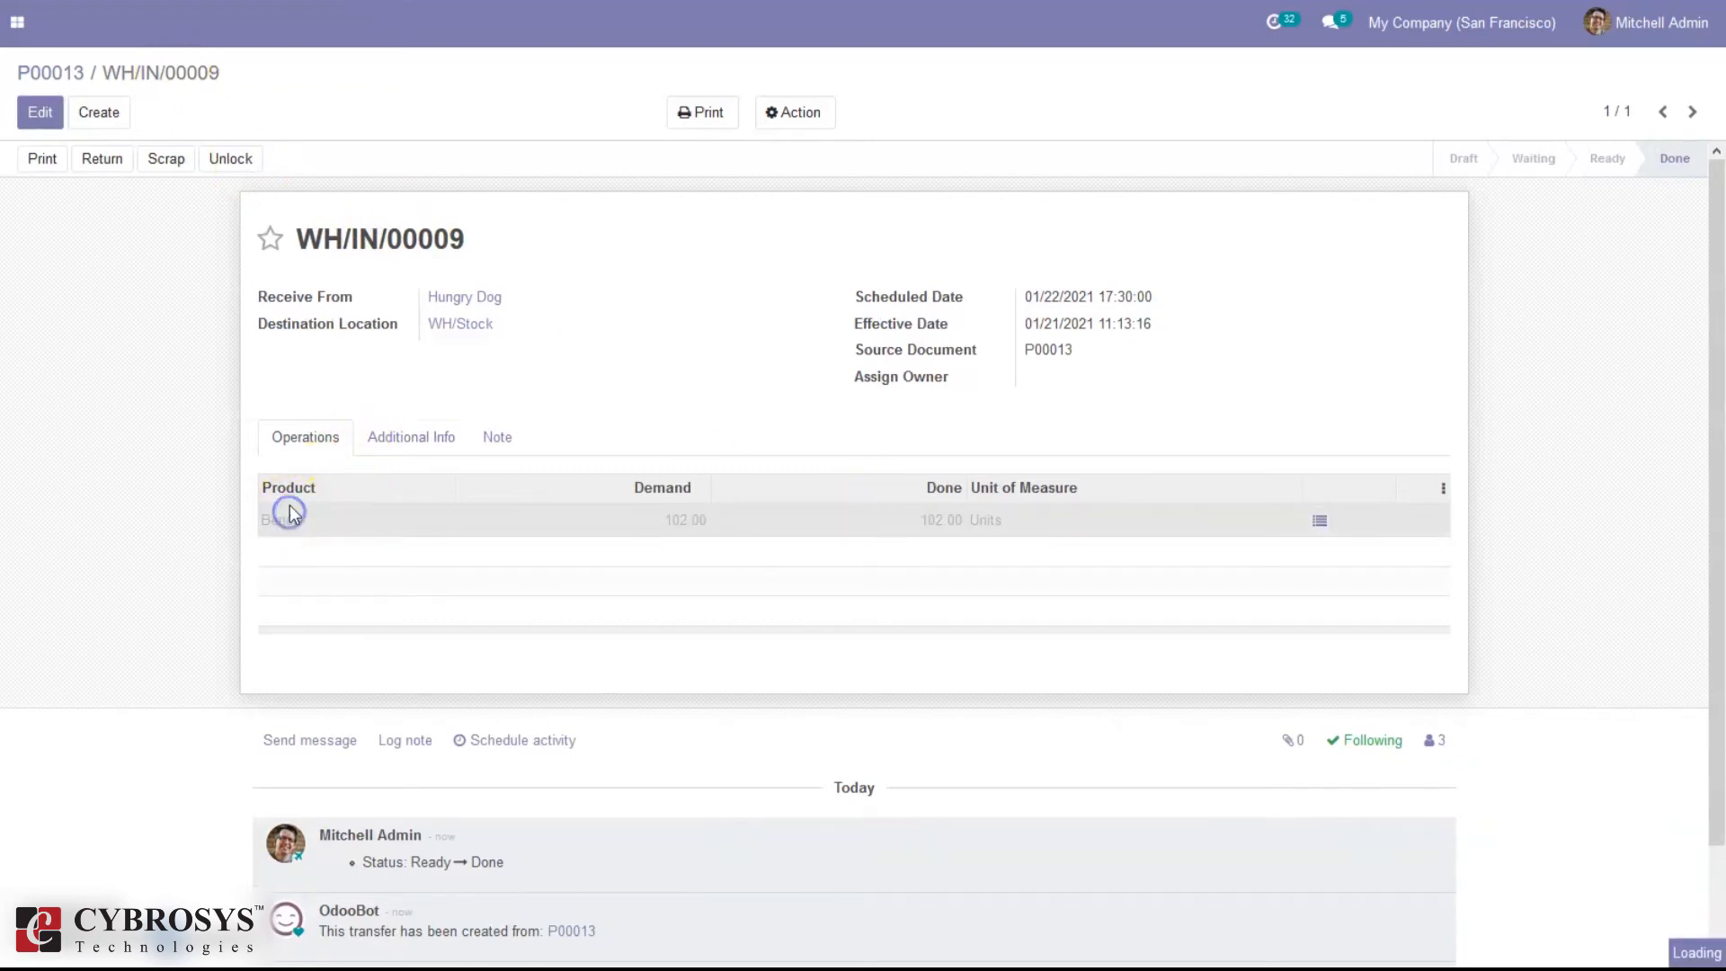
{"action": "left_click", "coordinate": [544, 167]}
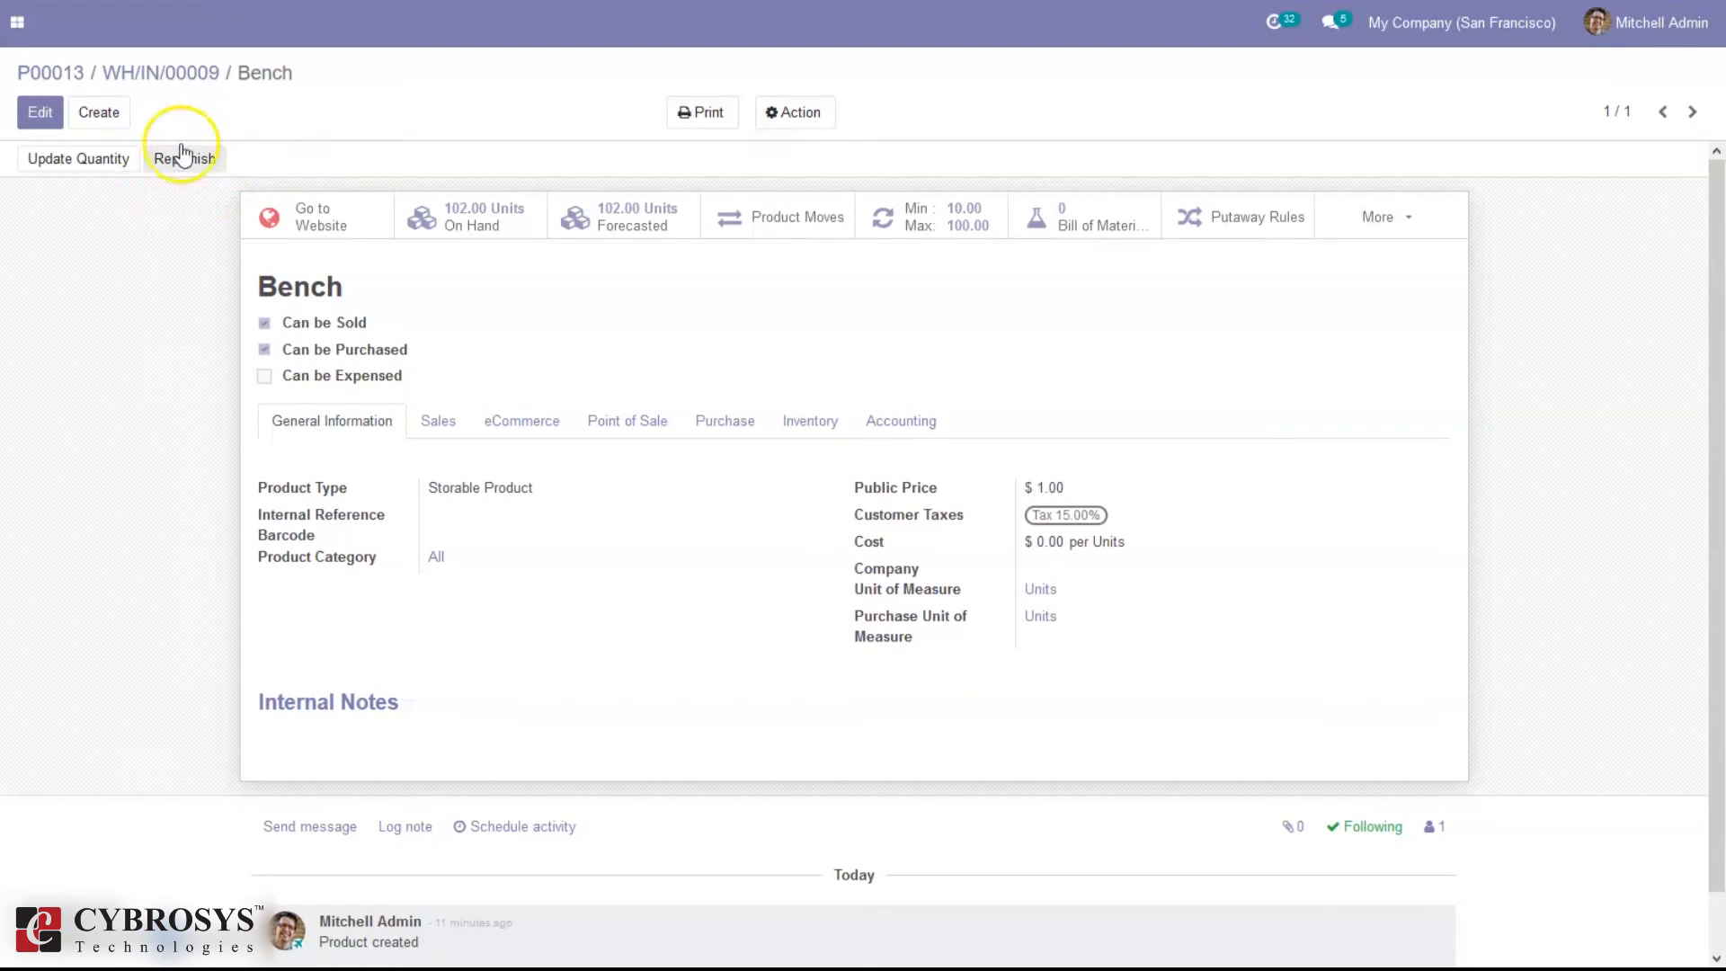
Step: Switch to the Sales app and create a new quotation for the customer Azure Interior
{"action": "left_click", "coordinate": [18, 23]}
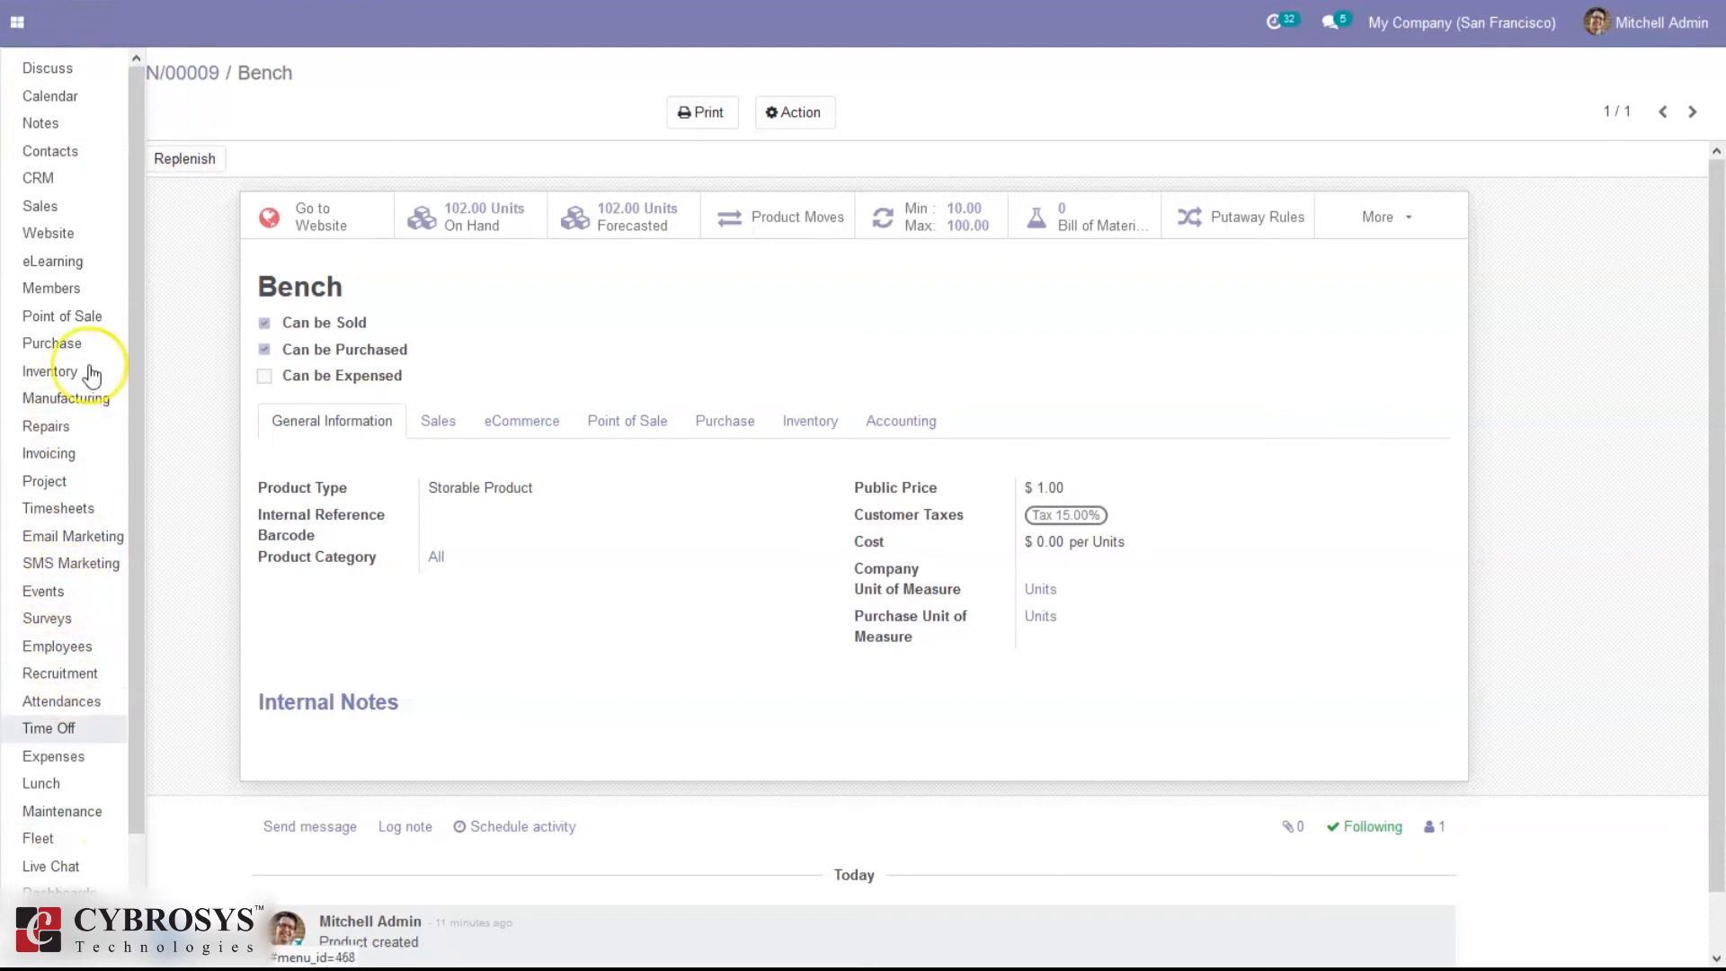
{"action": "left_click", "coordinate": [58, 369]}
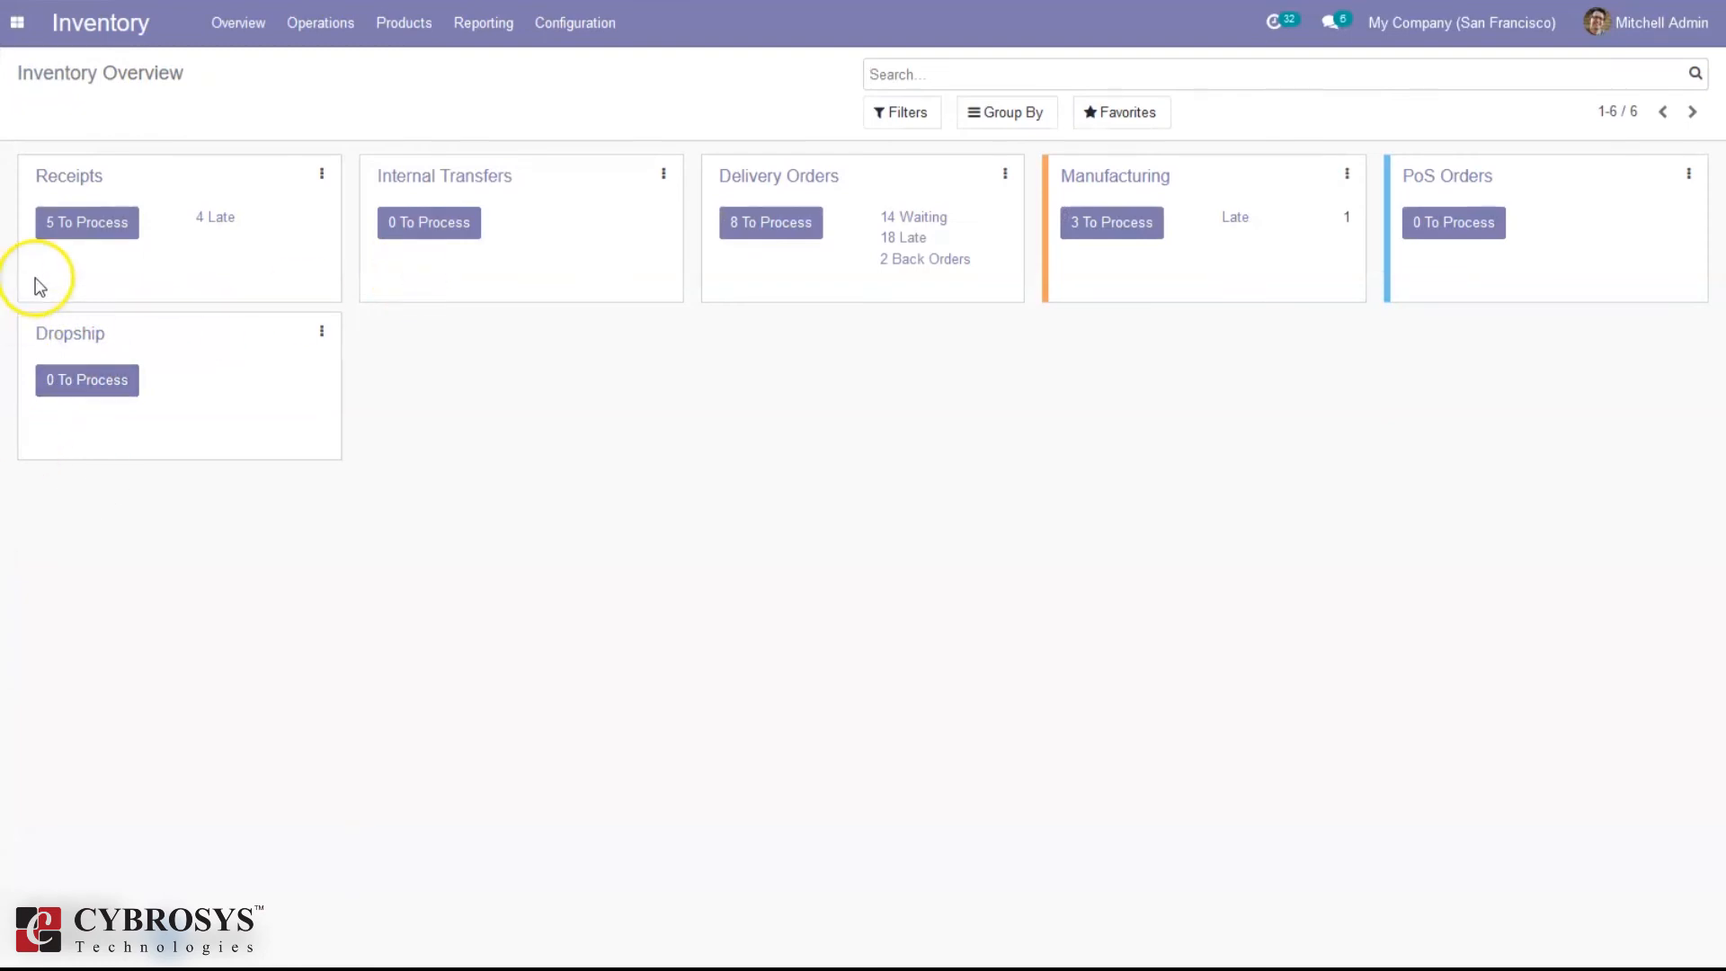
{"action": "left_click", "coordinate": [19, 36]}
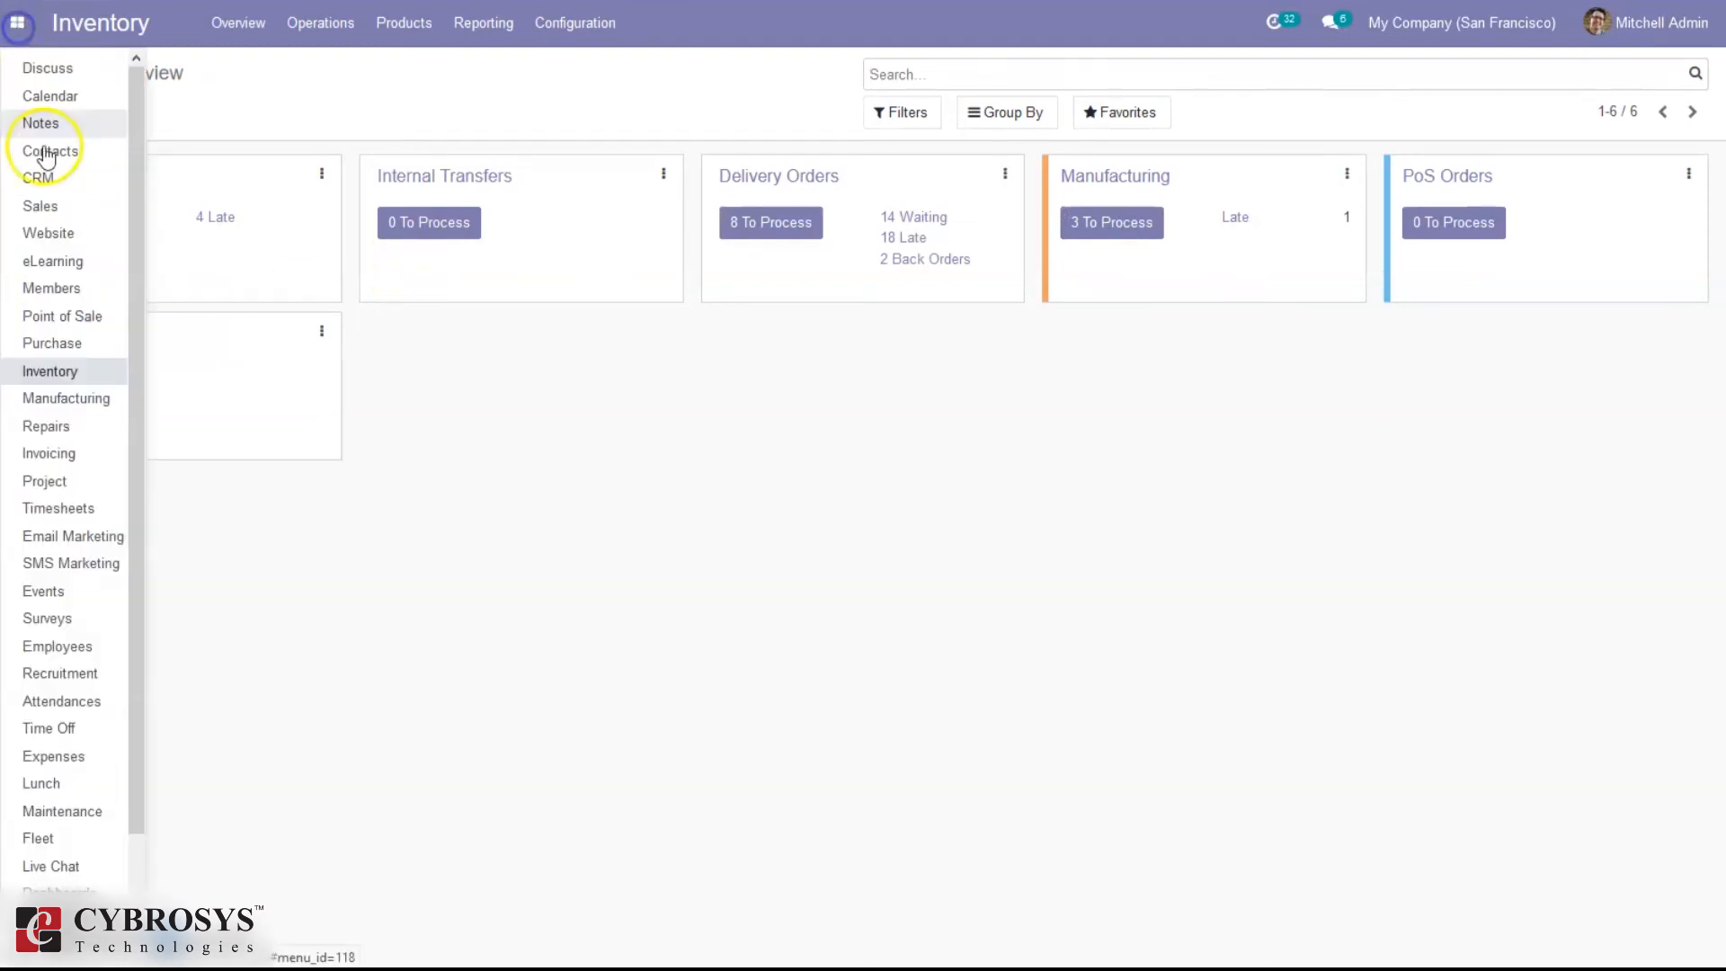
{"action": "left_click", "coordinate": [62, 205]}
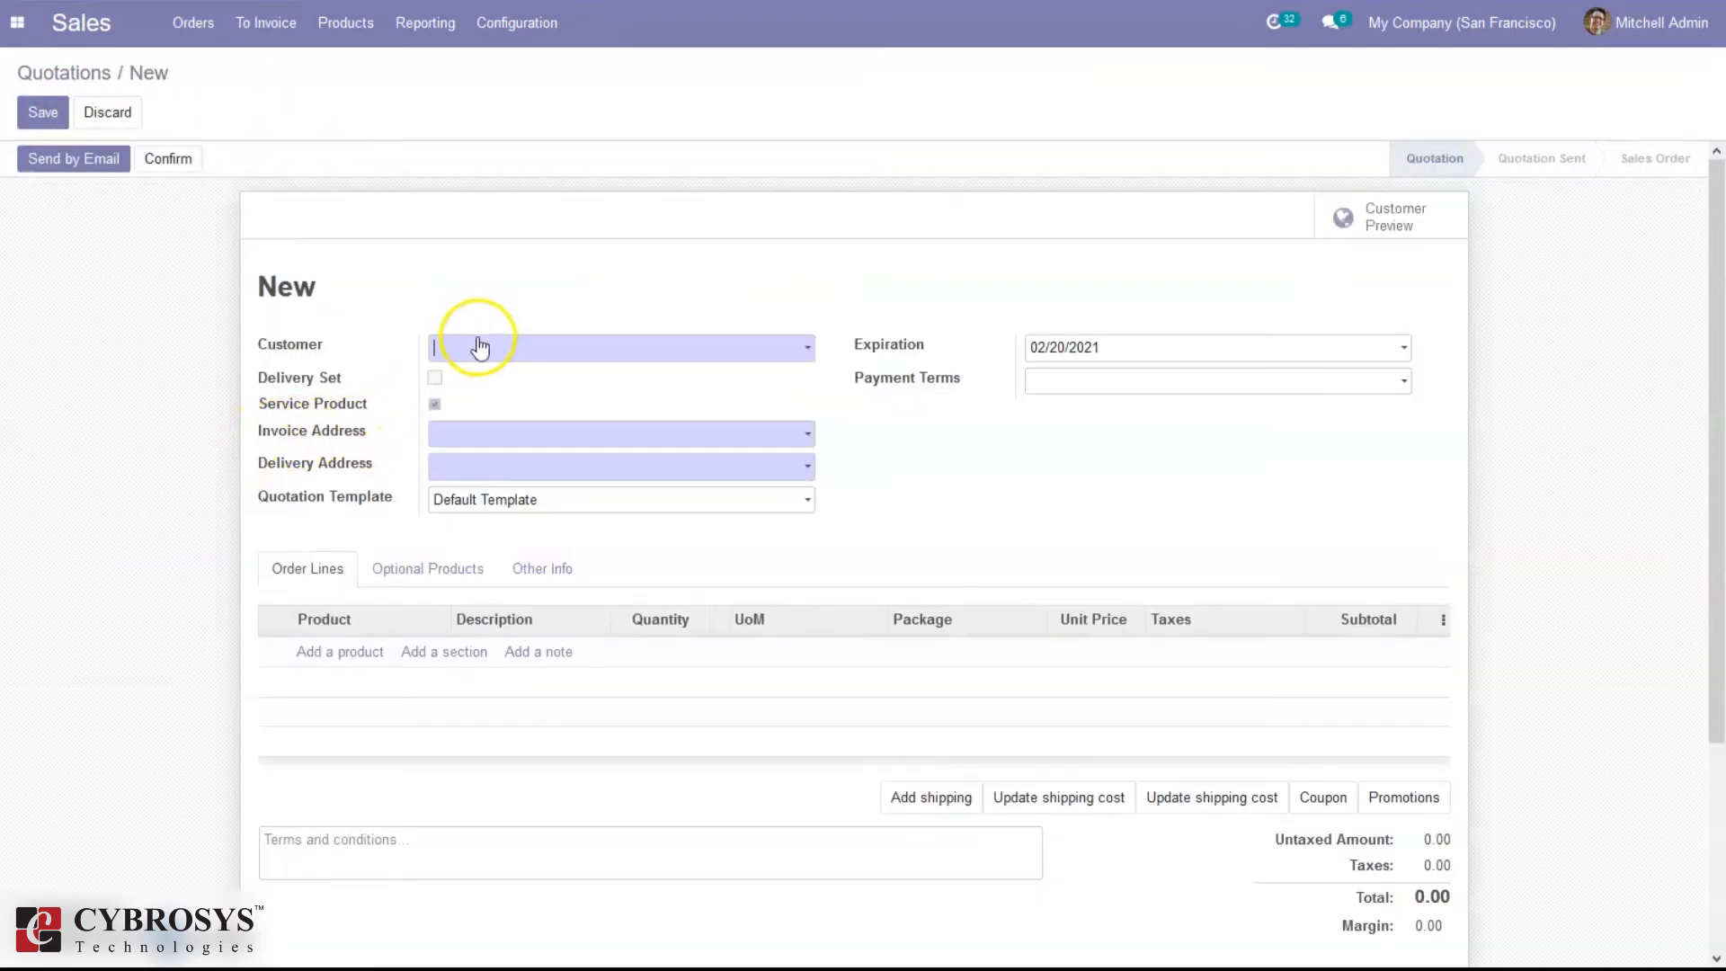
{"action": "left_click", "coordinate": [507, 406]}
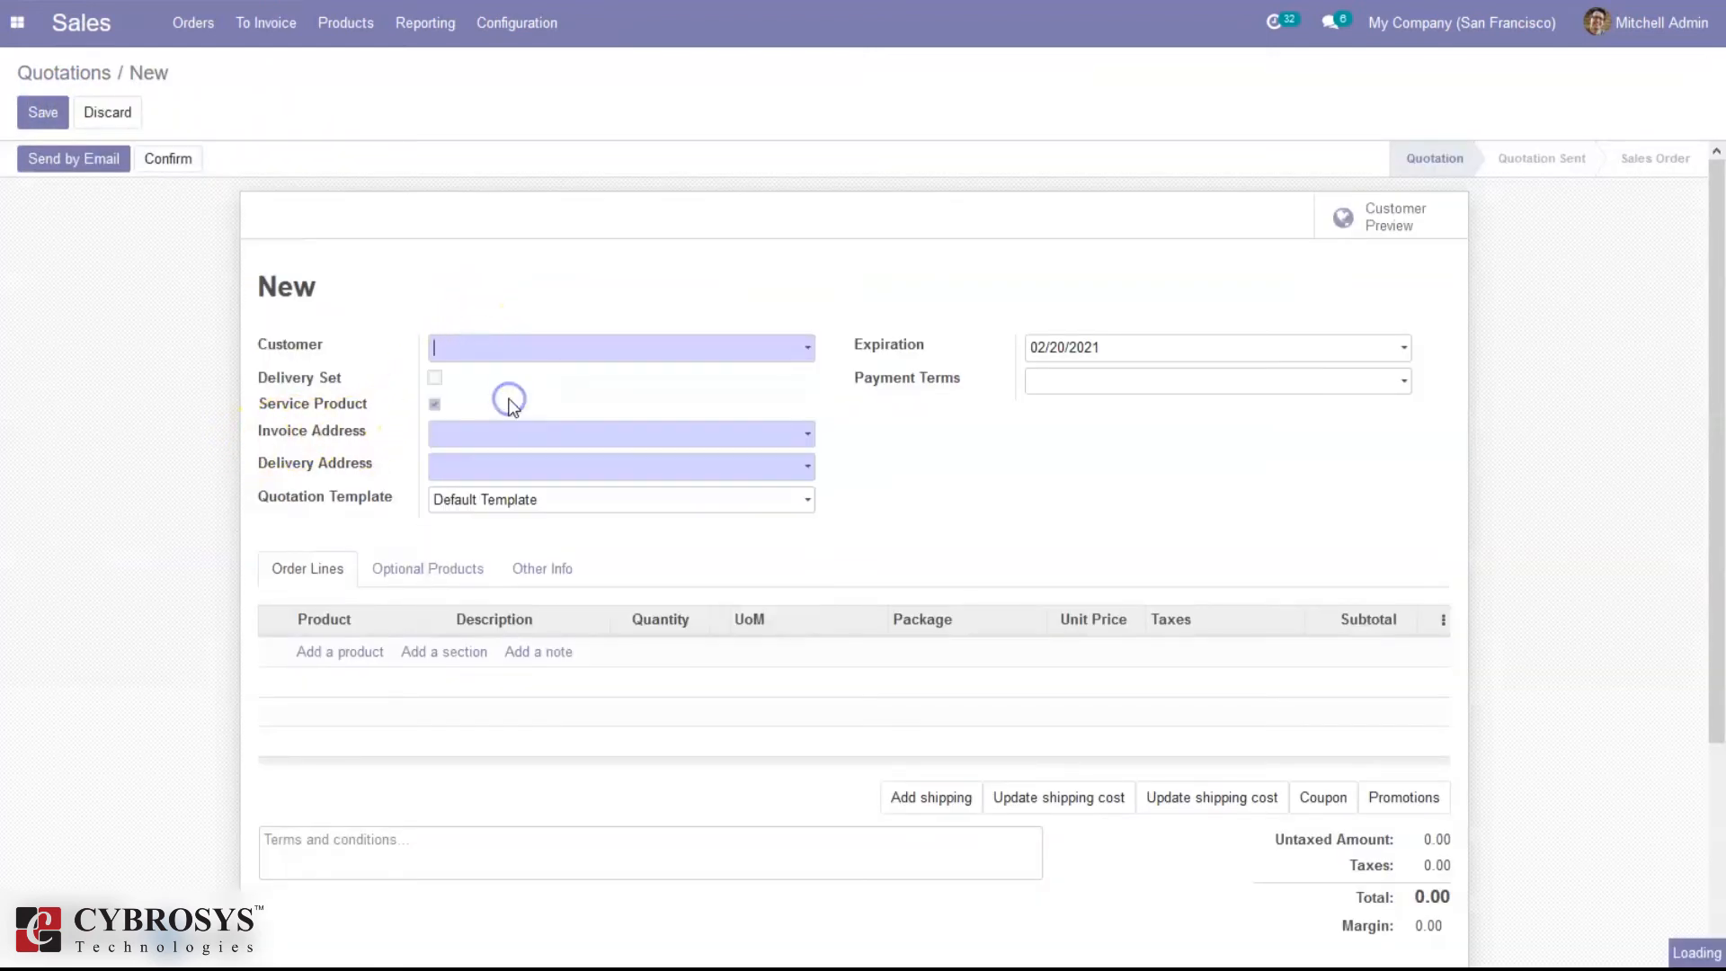
Step: Add Bench with a quantity of 100 to the quotation's order lines and confirm the order
{"action": "left_click", "coordinate": [340, 657]}
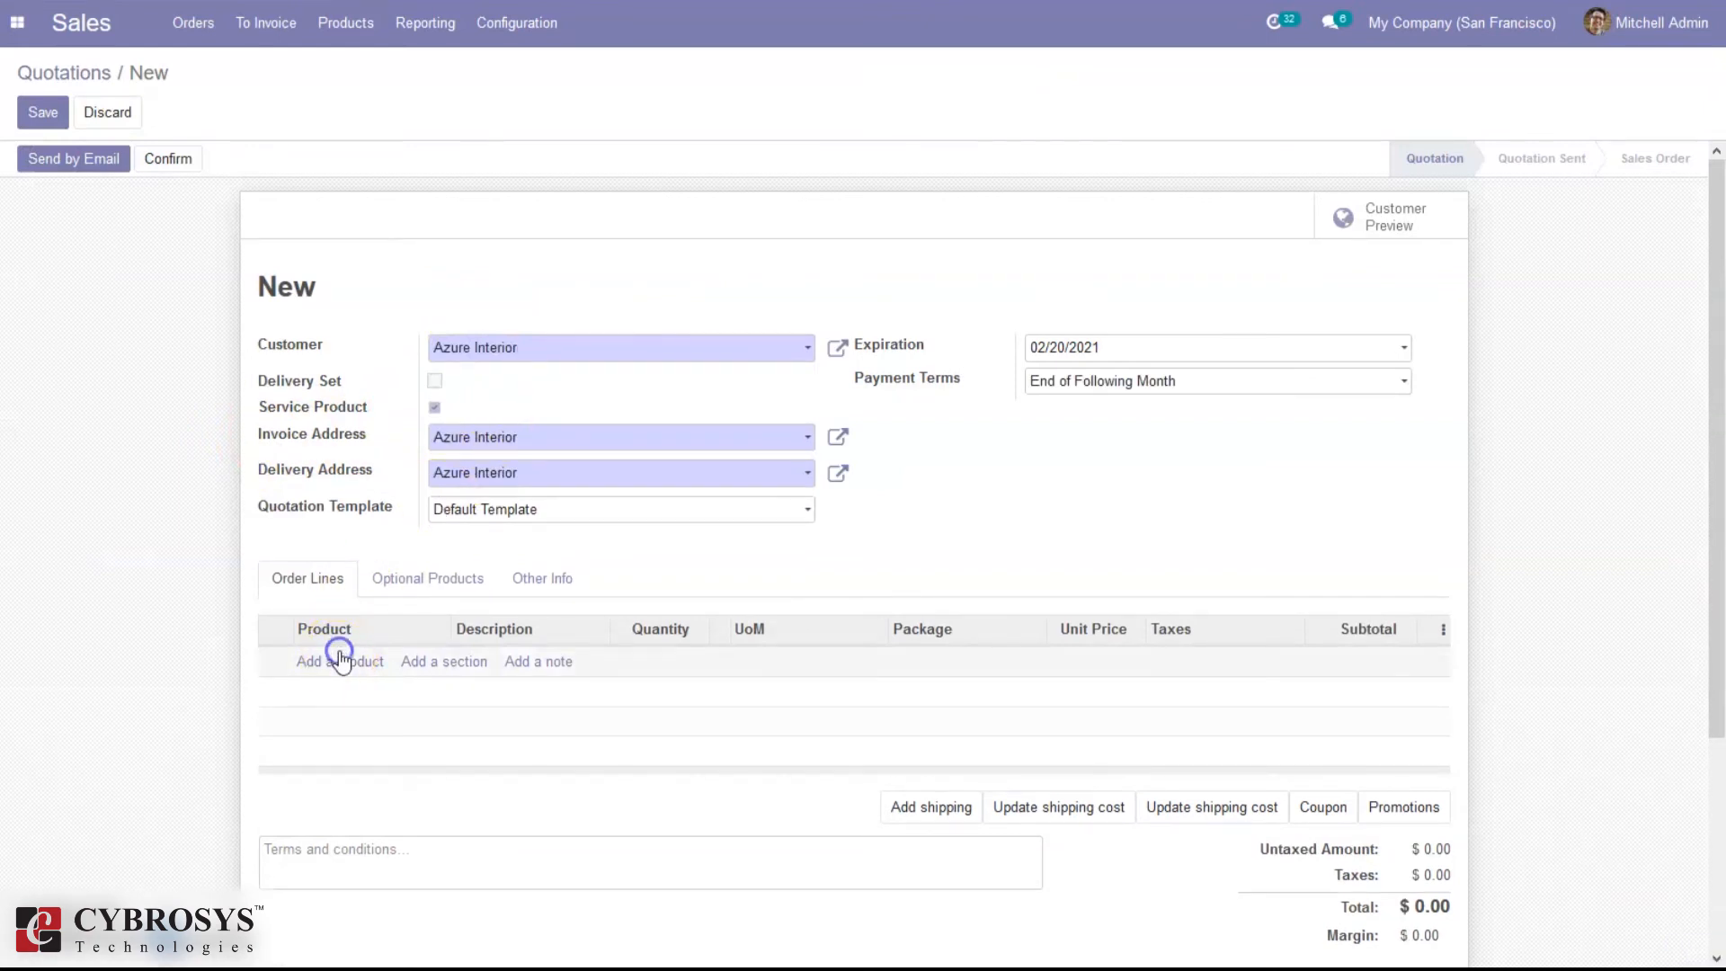
{"action": "left_click", "coordinate": [362, 667]}
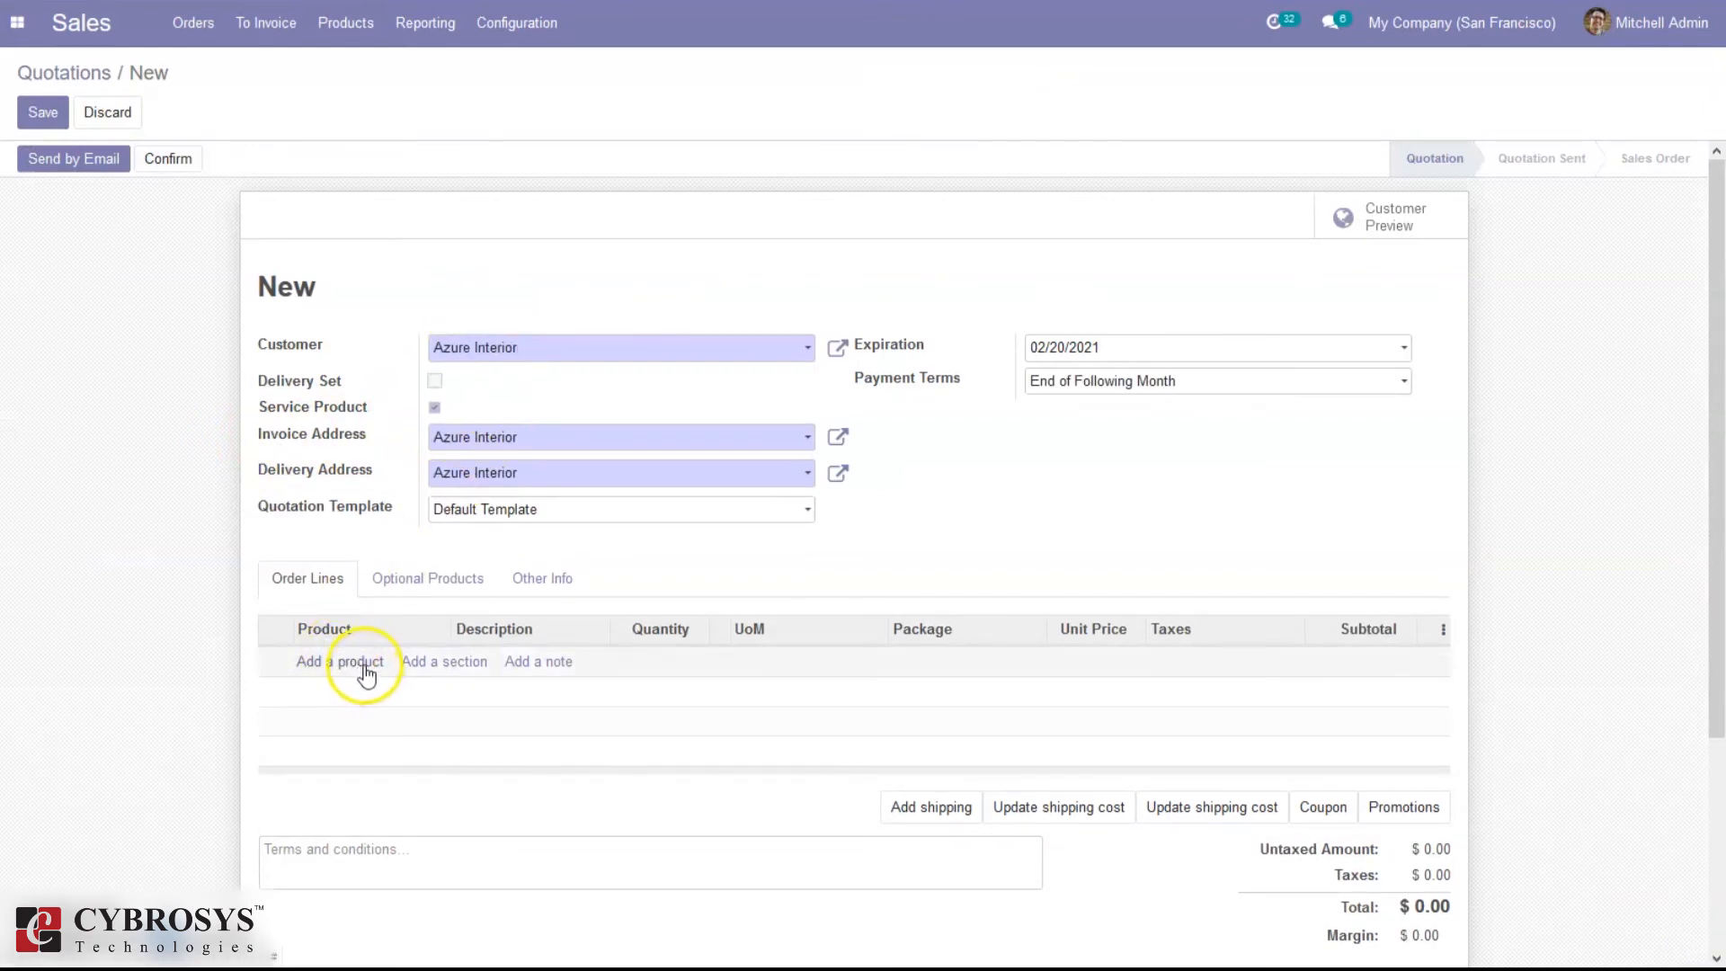
{"action": "type", "text": "ben"}
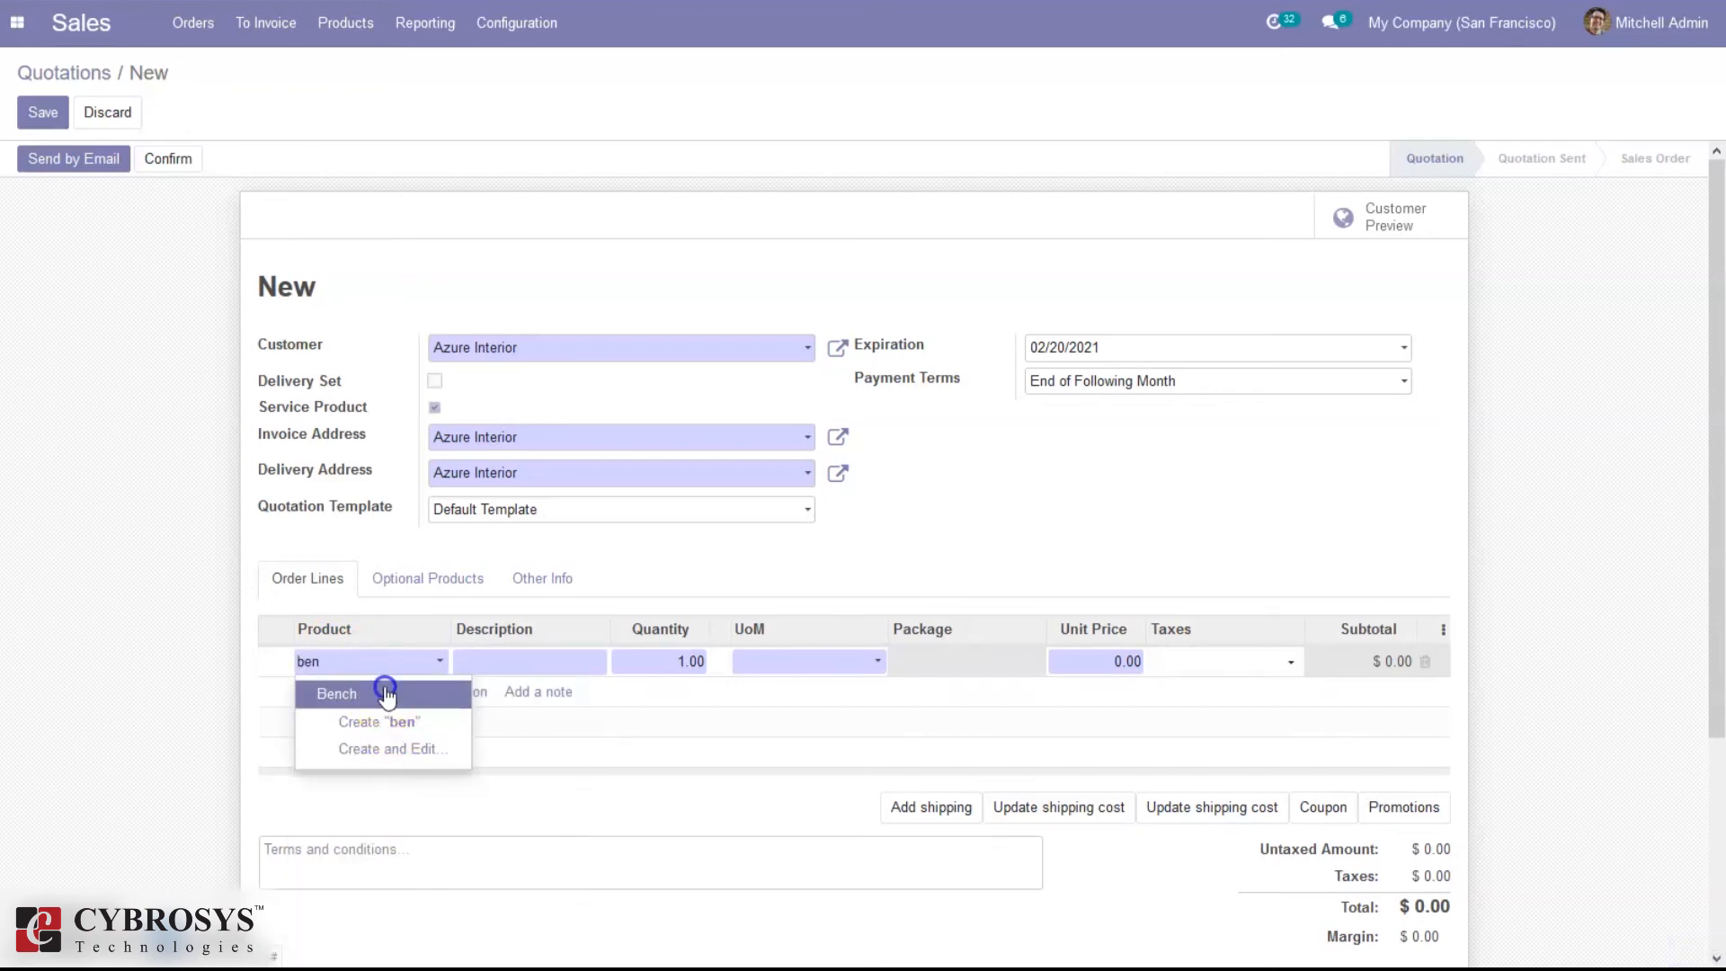
{"action": "left_click", "coordinate": [387, 694]}
{"action": "left_click", "coordinate": [688, 661]}
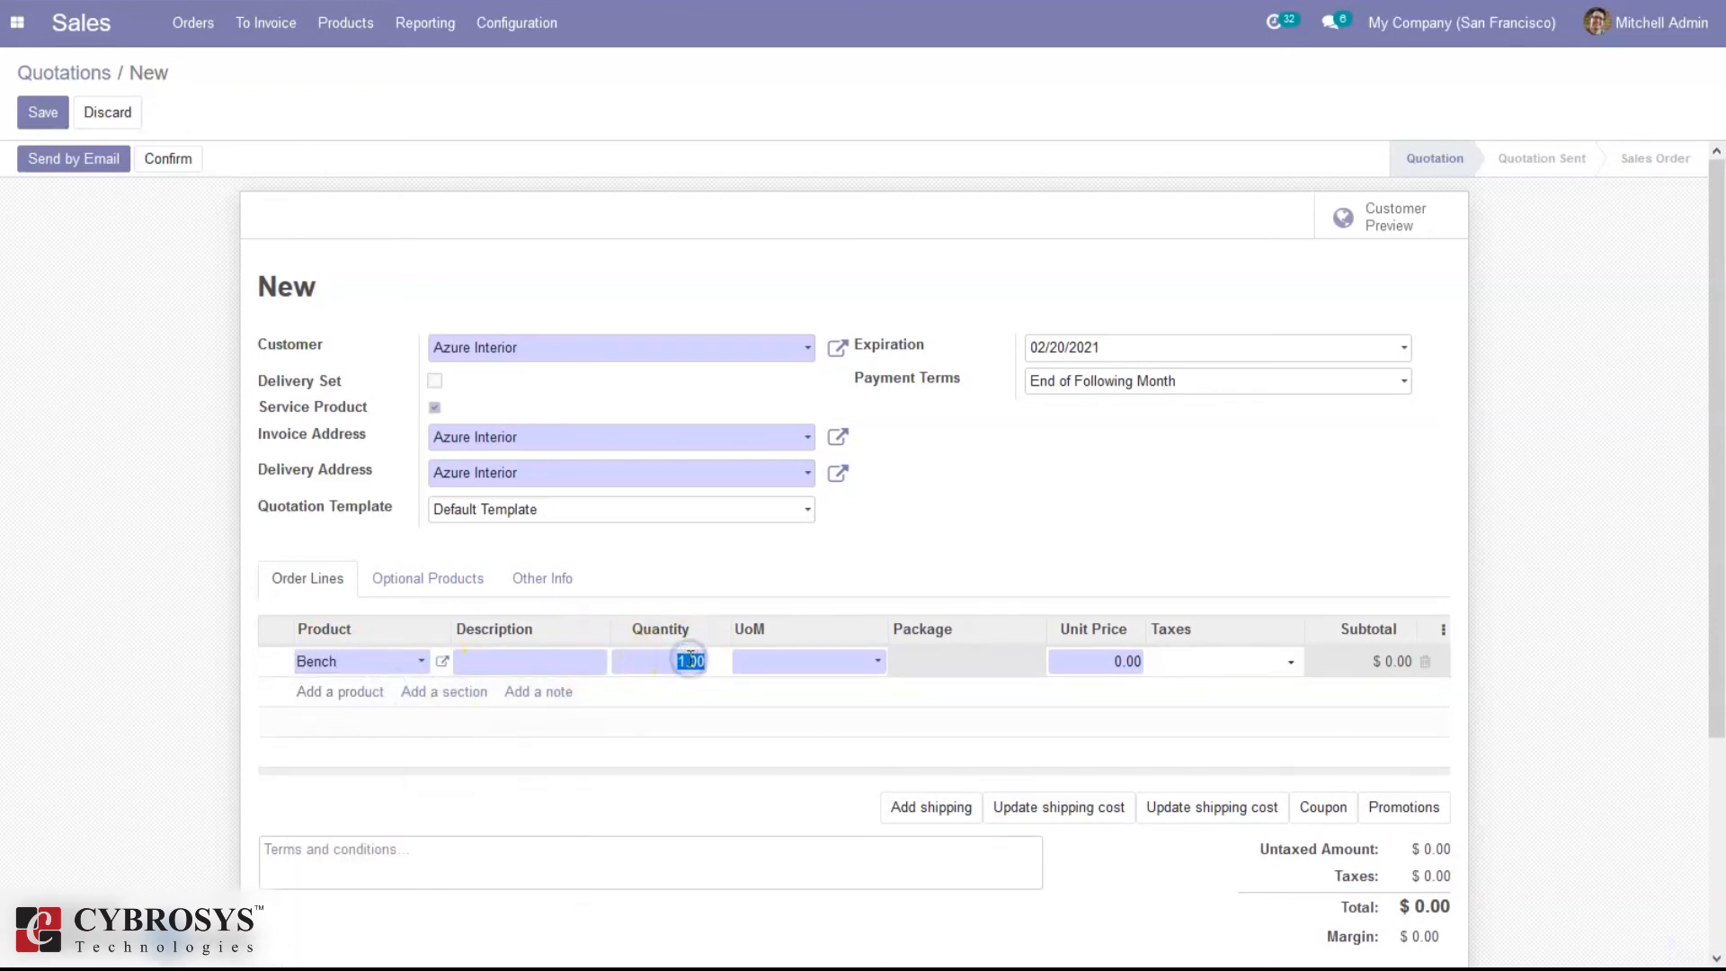
{"action": "left_click", "coordinate": [1076, 600]}
{"action": "left_click", "coordinate": [370, 235]}
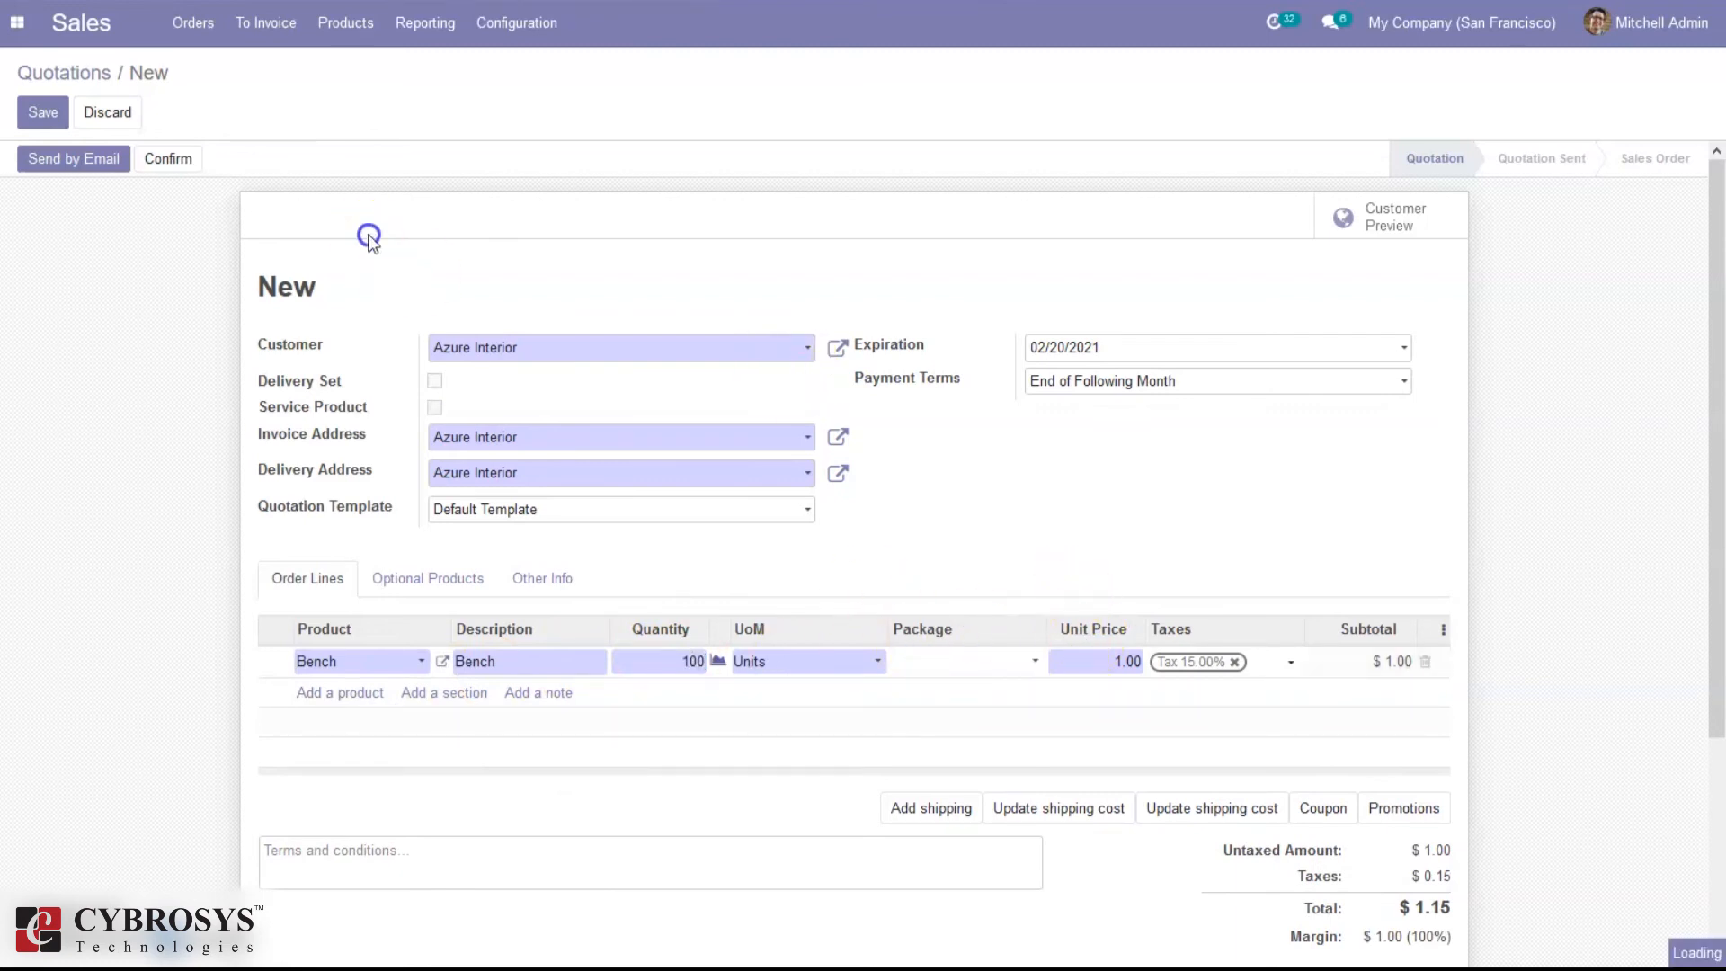
{"action": "left_click", "coordinate": [168, 160]}
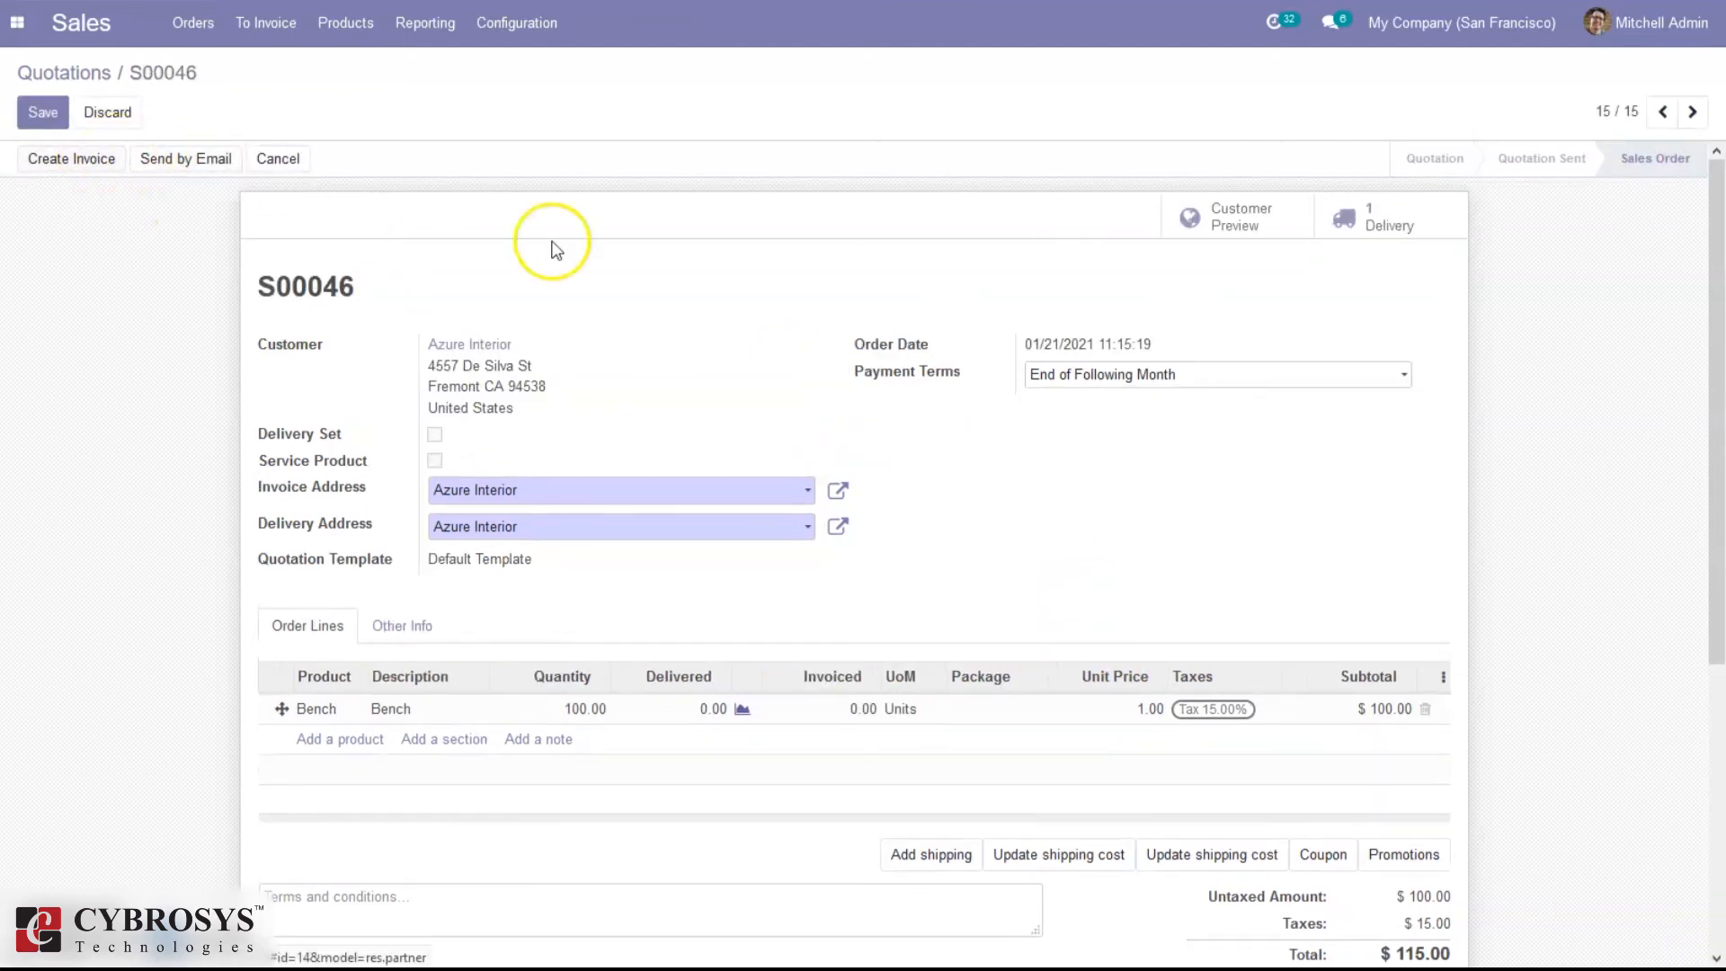
Step: Open the sales order's delivery and validate it as an immediate transfer of all quantities
{"action": "left_click", "coordinate": [1430, 210]}
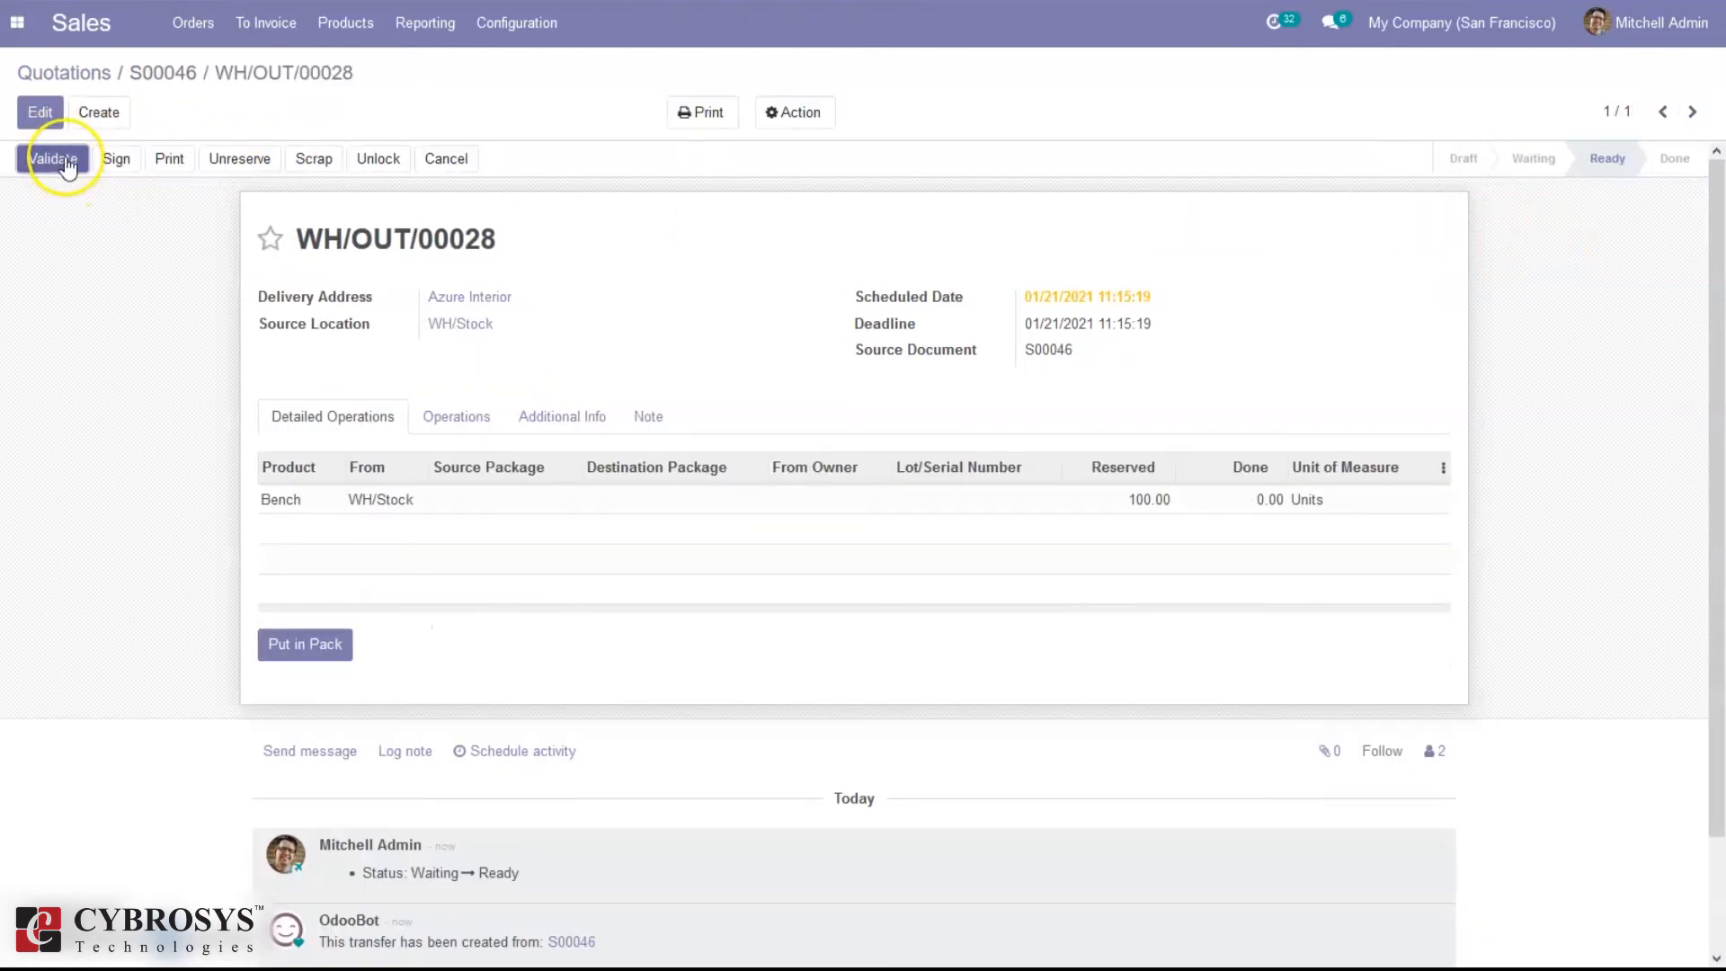
{"action": "left_click", "coordinate": [65, 162]}
{"action": "left_click", "coordinate": [392, 221]}
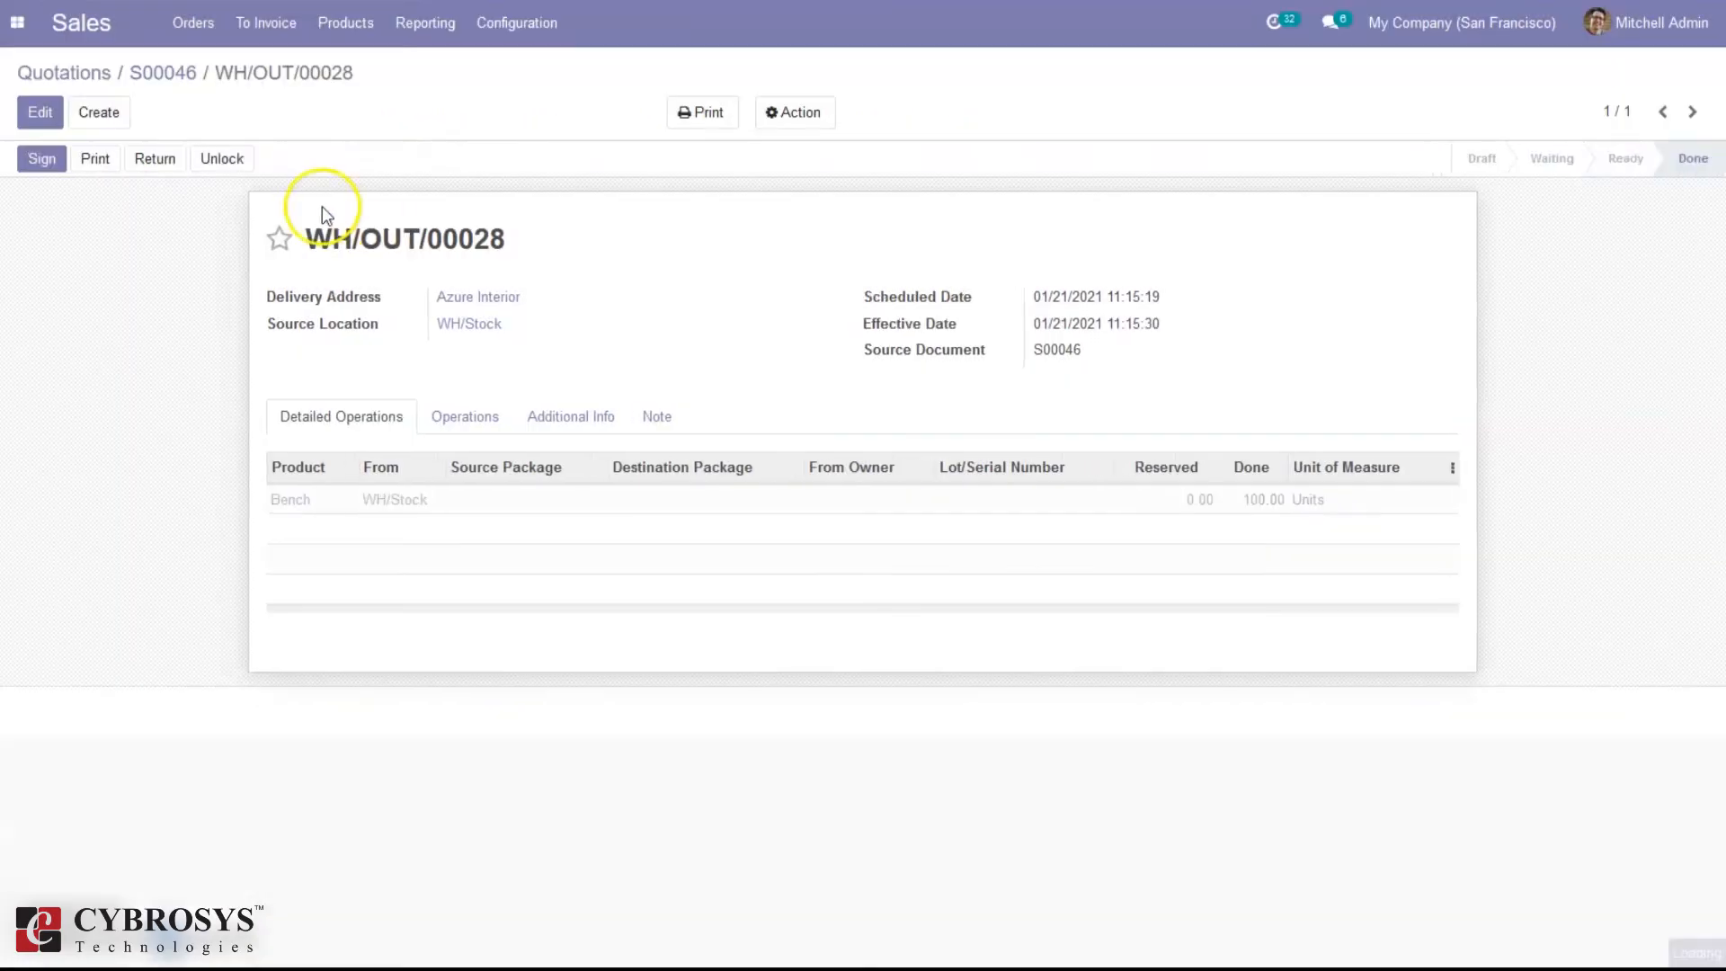
Step: Return to the sales order and open the Bench product from its order line to check the remaining stock
{"action": "left_click", "coordinate": [175, 75]}
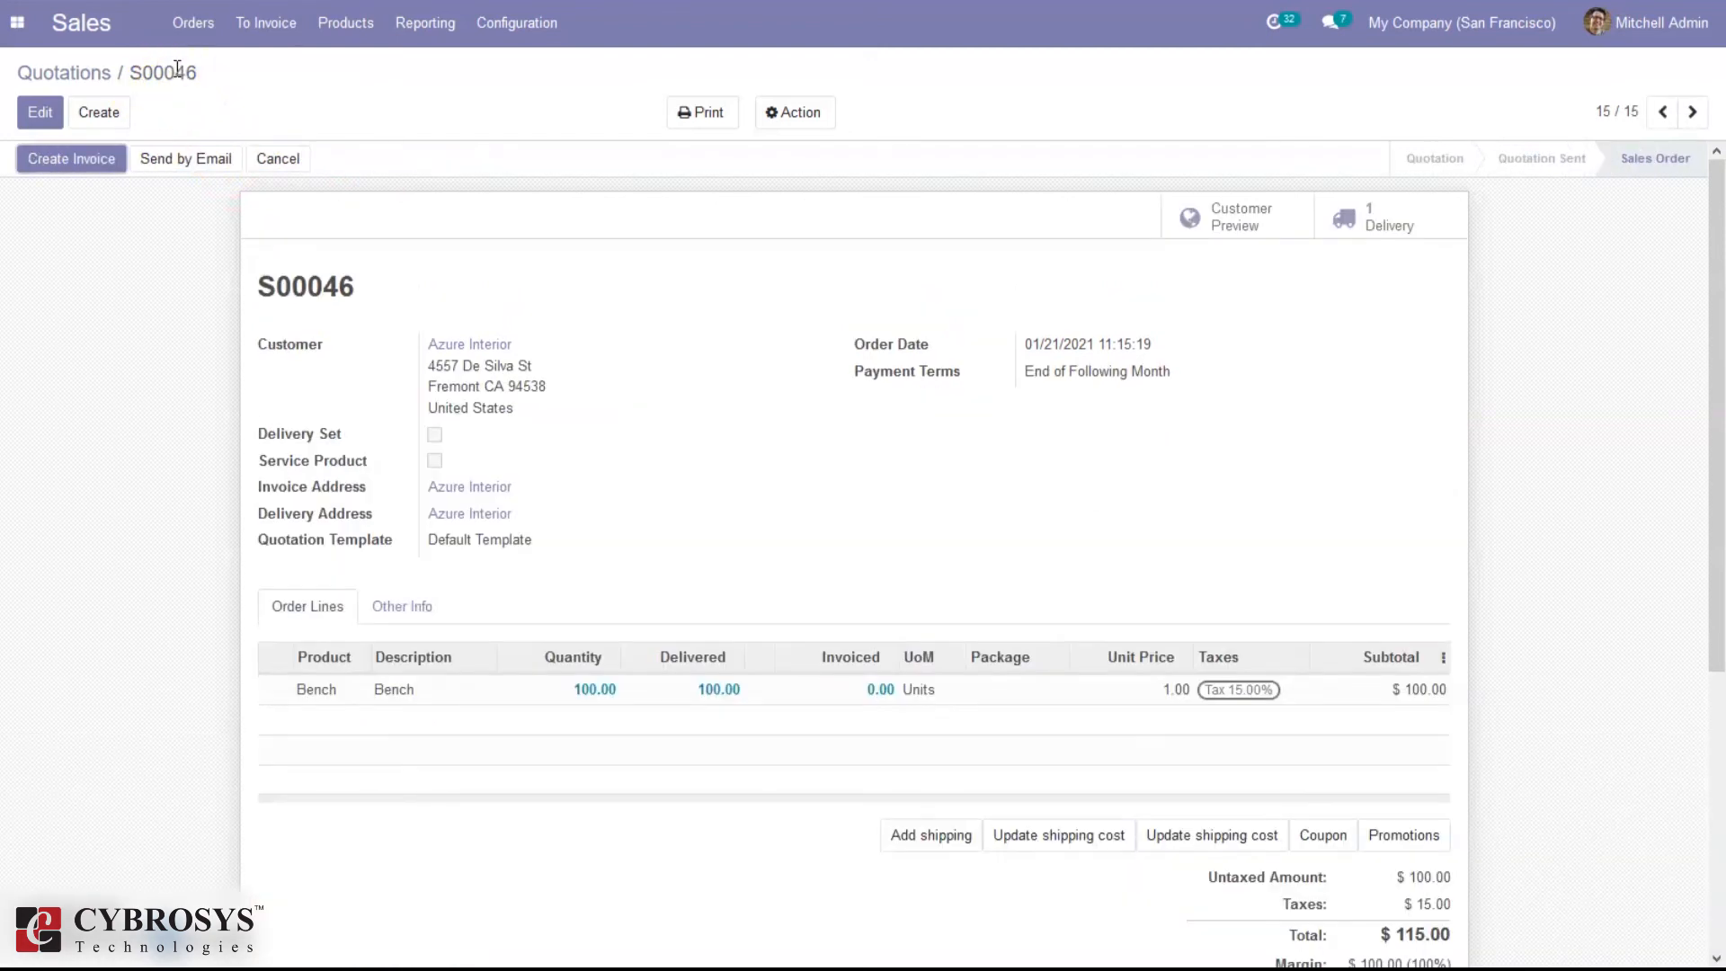
{"action": "left_click", "coordinate": [97, 159]}
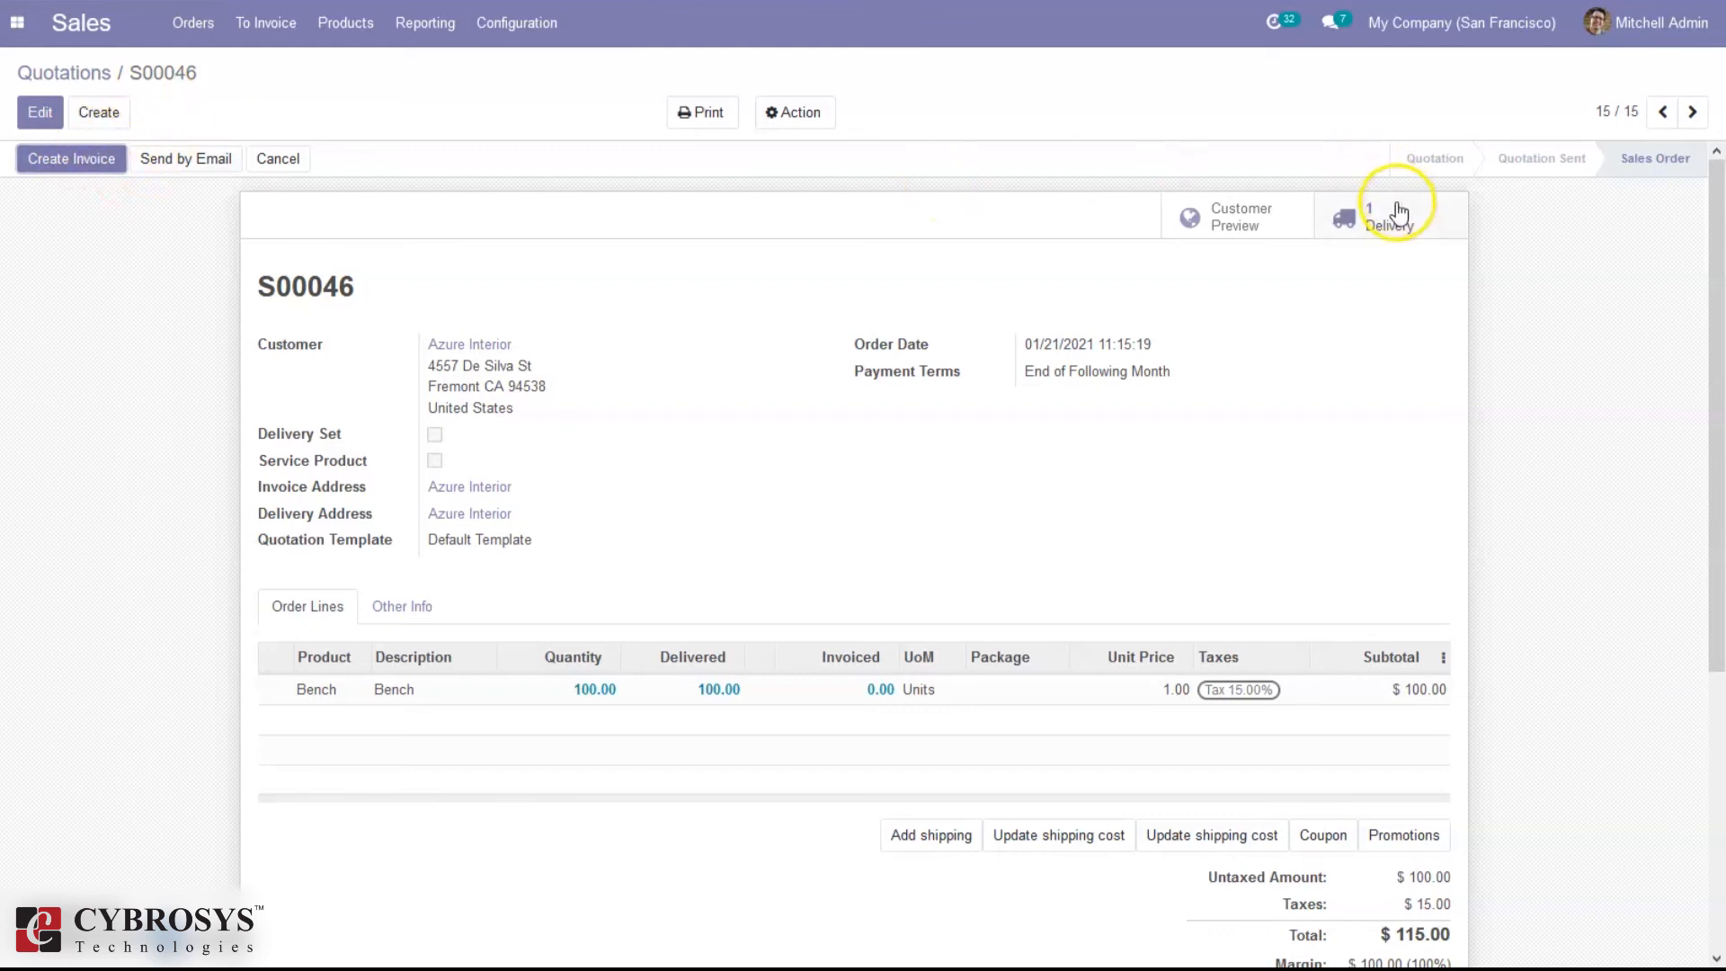
{"action": "left_click", "coordinate": [396, 689]}
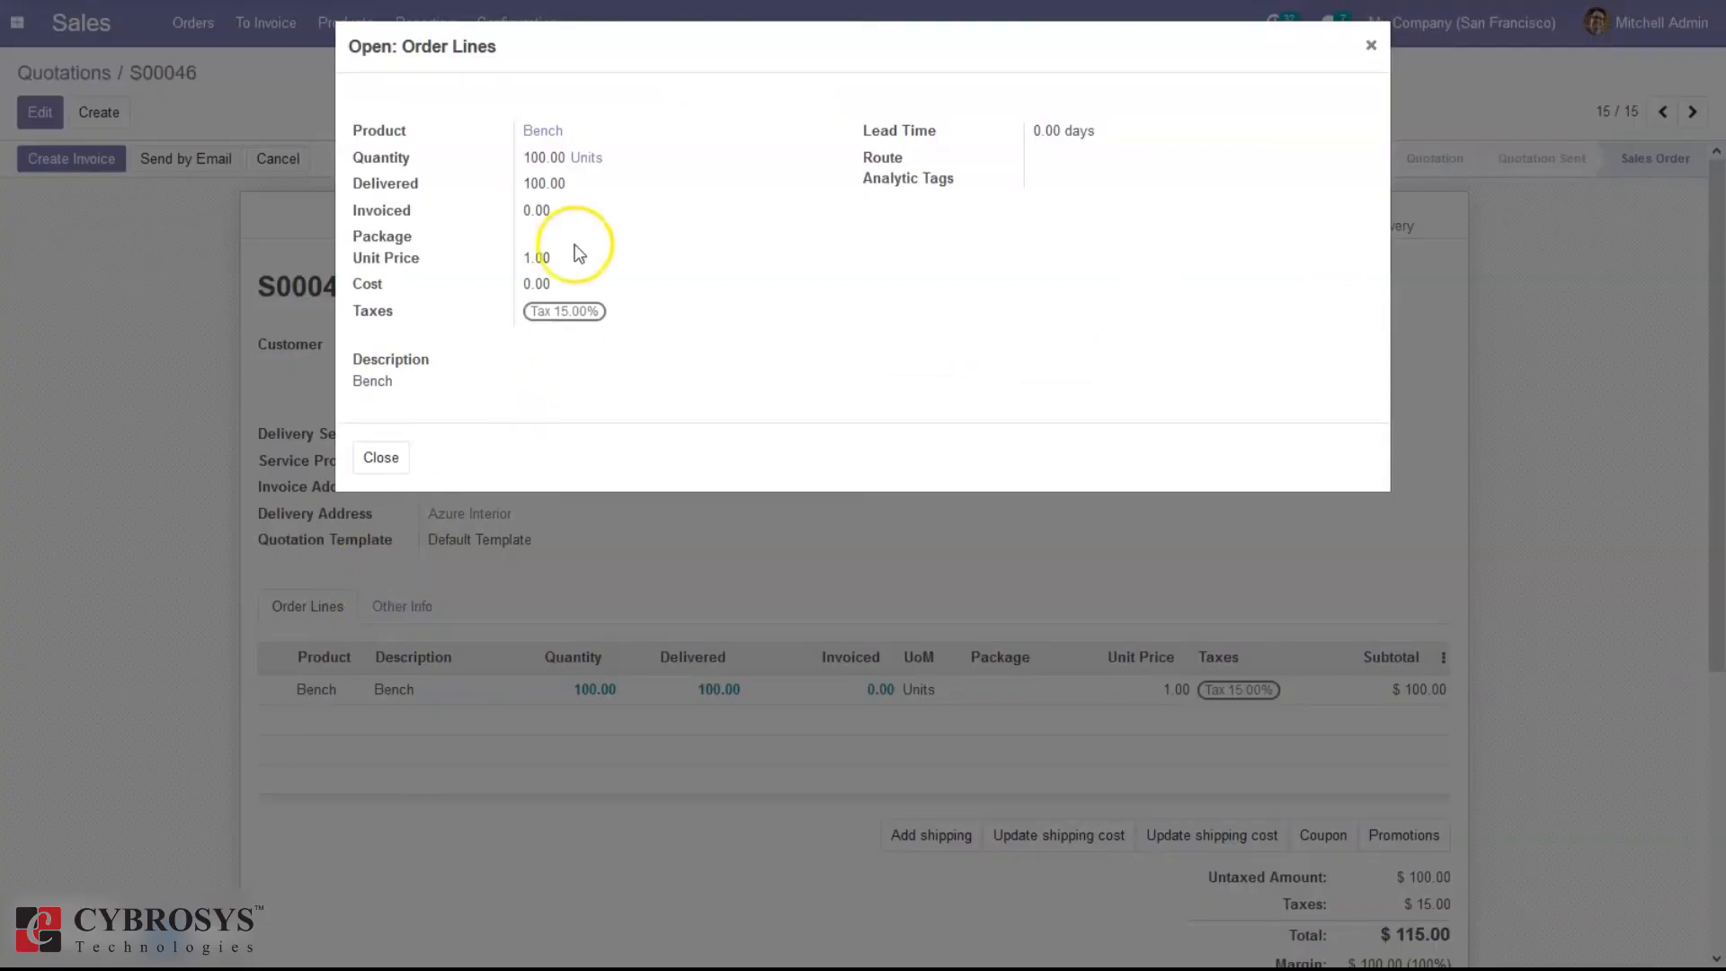
{"action": "left_click", "coordinate": [544, 134]}
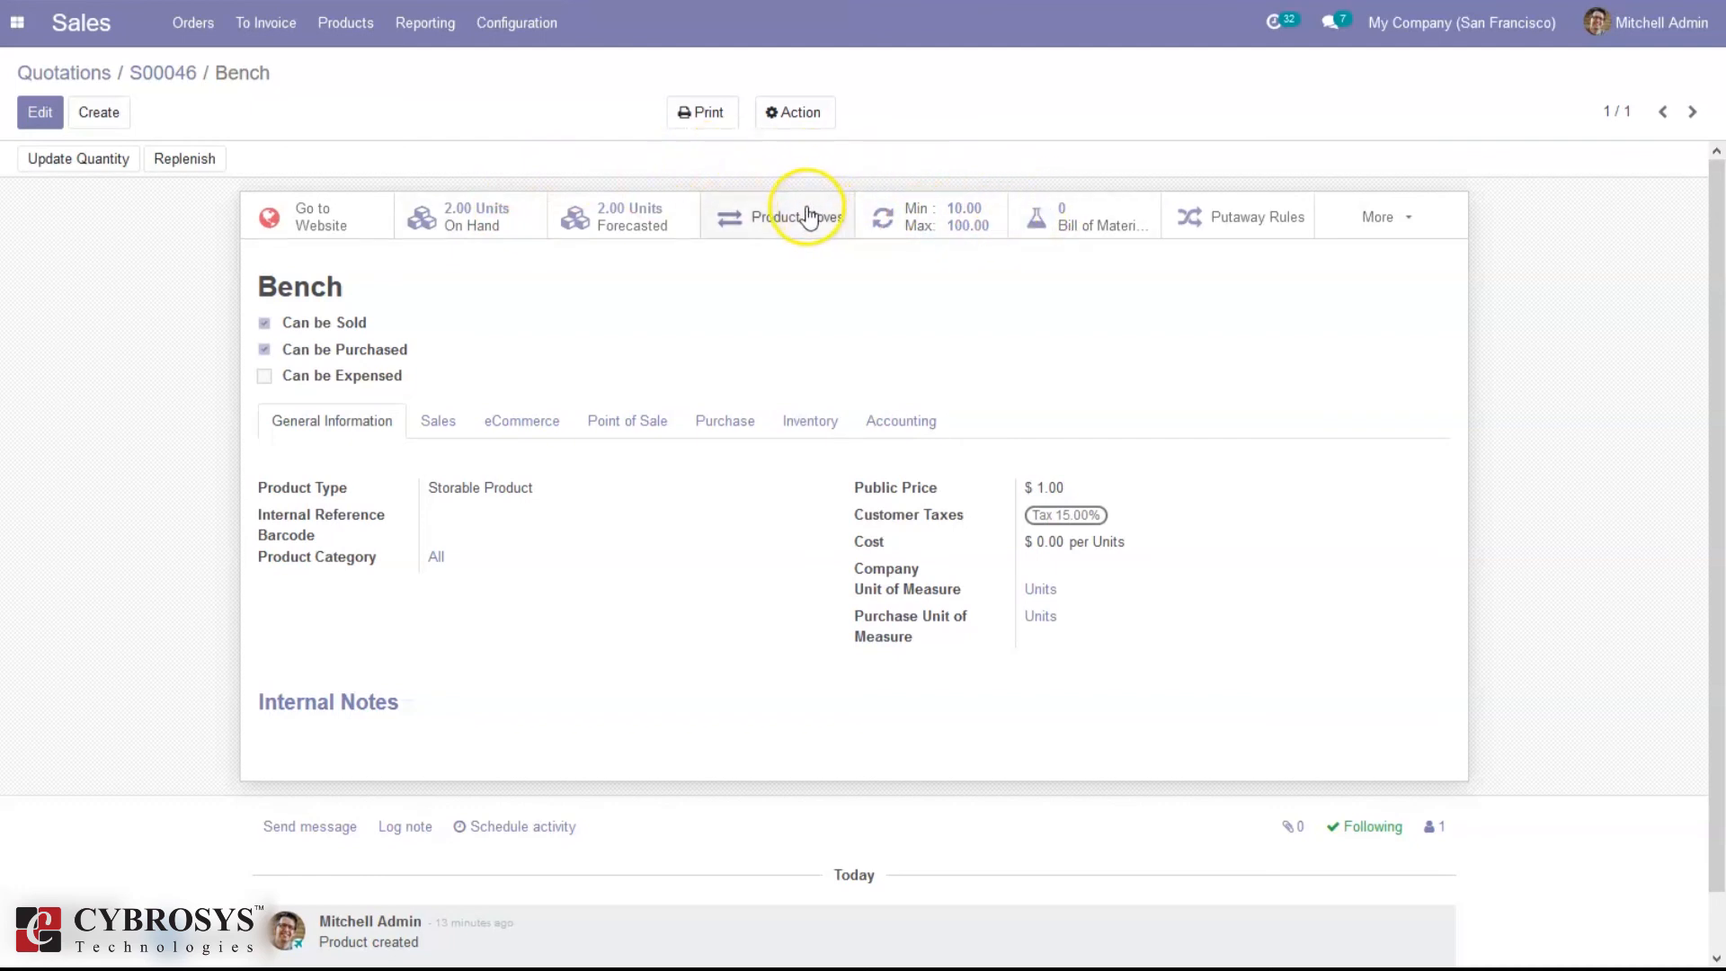
Step: Open the Bench product's reordering rules, set the existing WH/Stock rule's trigger to Auto and save it
{"action": "left_click", "coordinate": [1388, 225]}
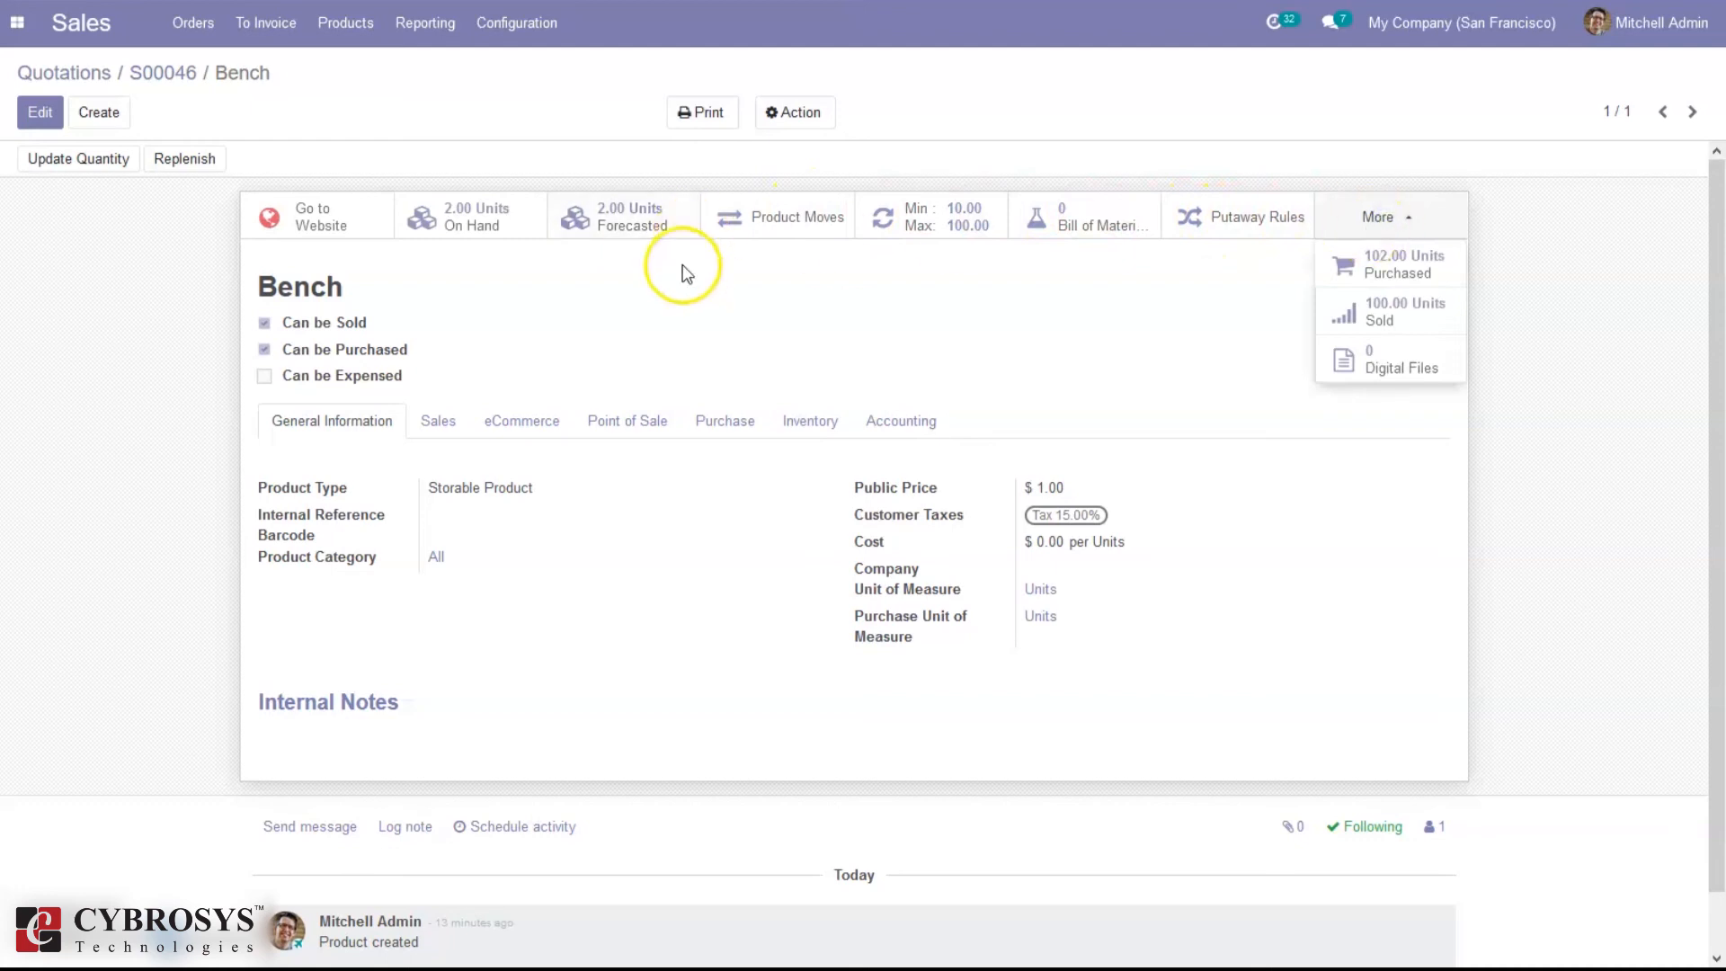
{"action": "left_click", "coordinate": [982, 214]}
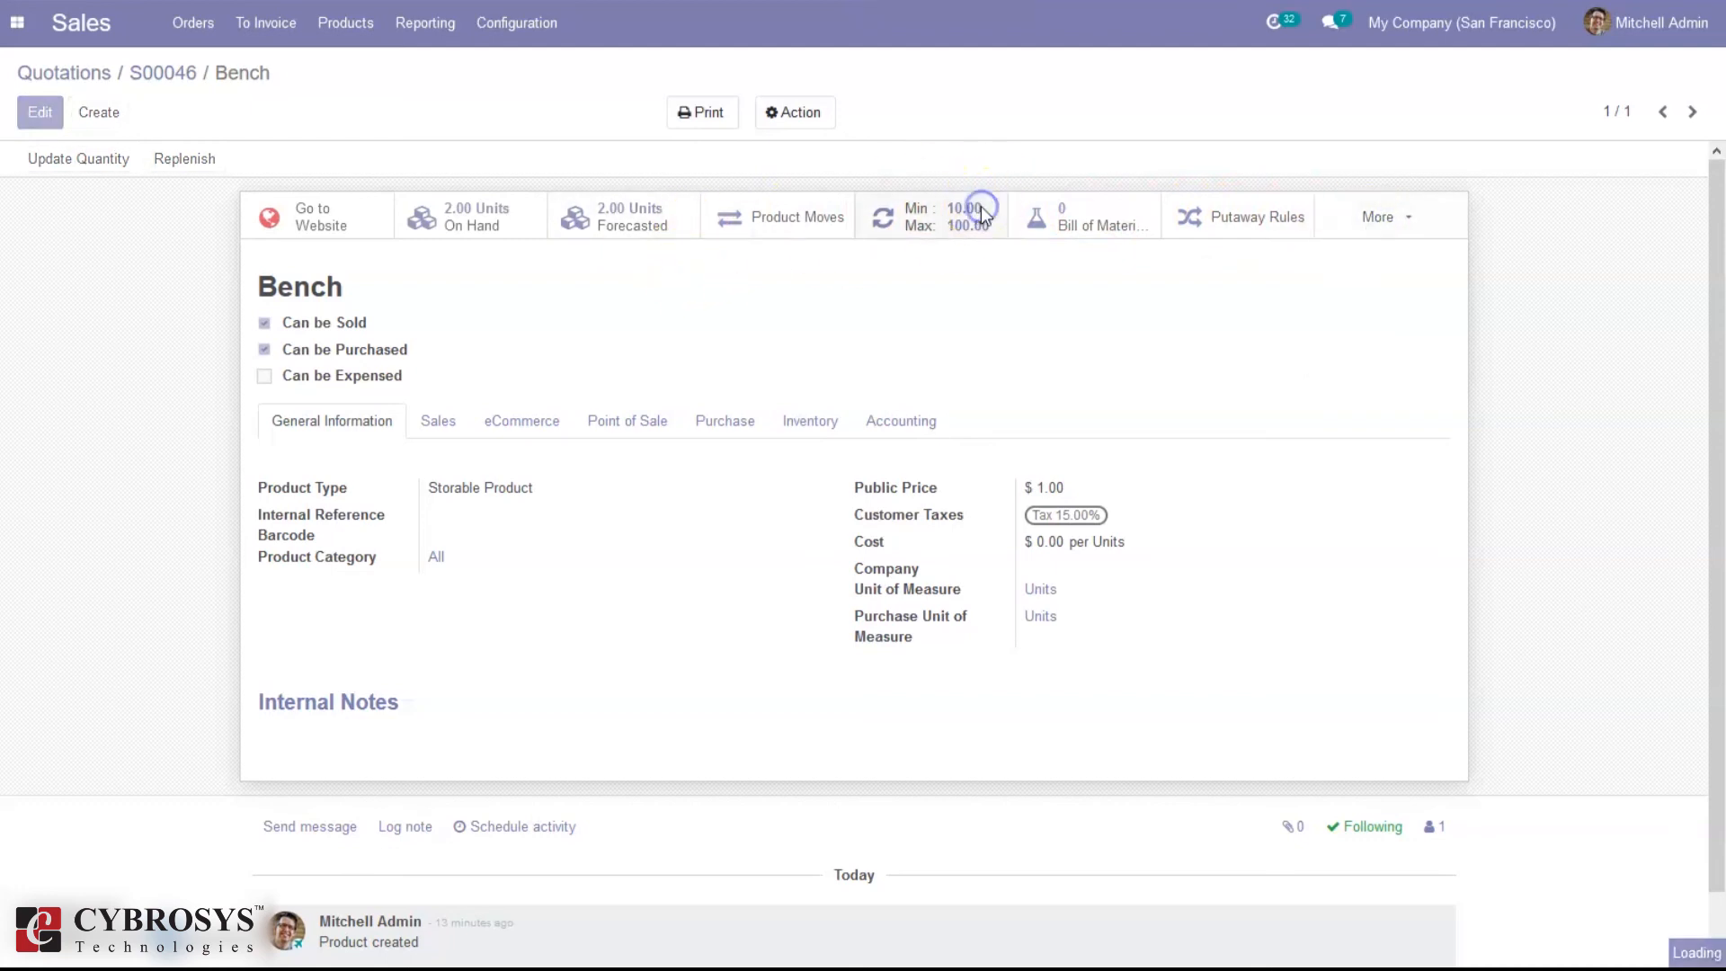
{"action": "left_click", "coordinate": [54, 108]}
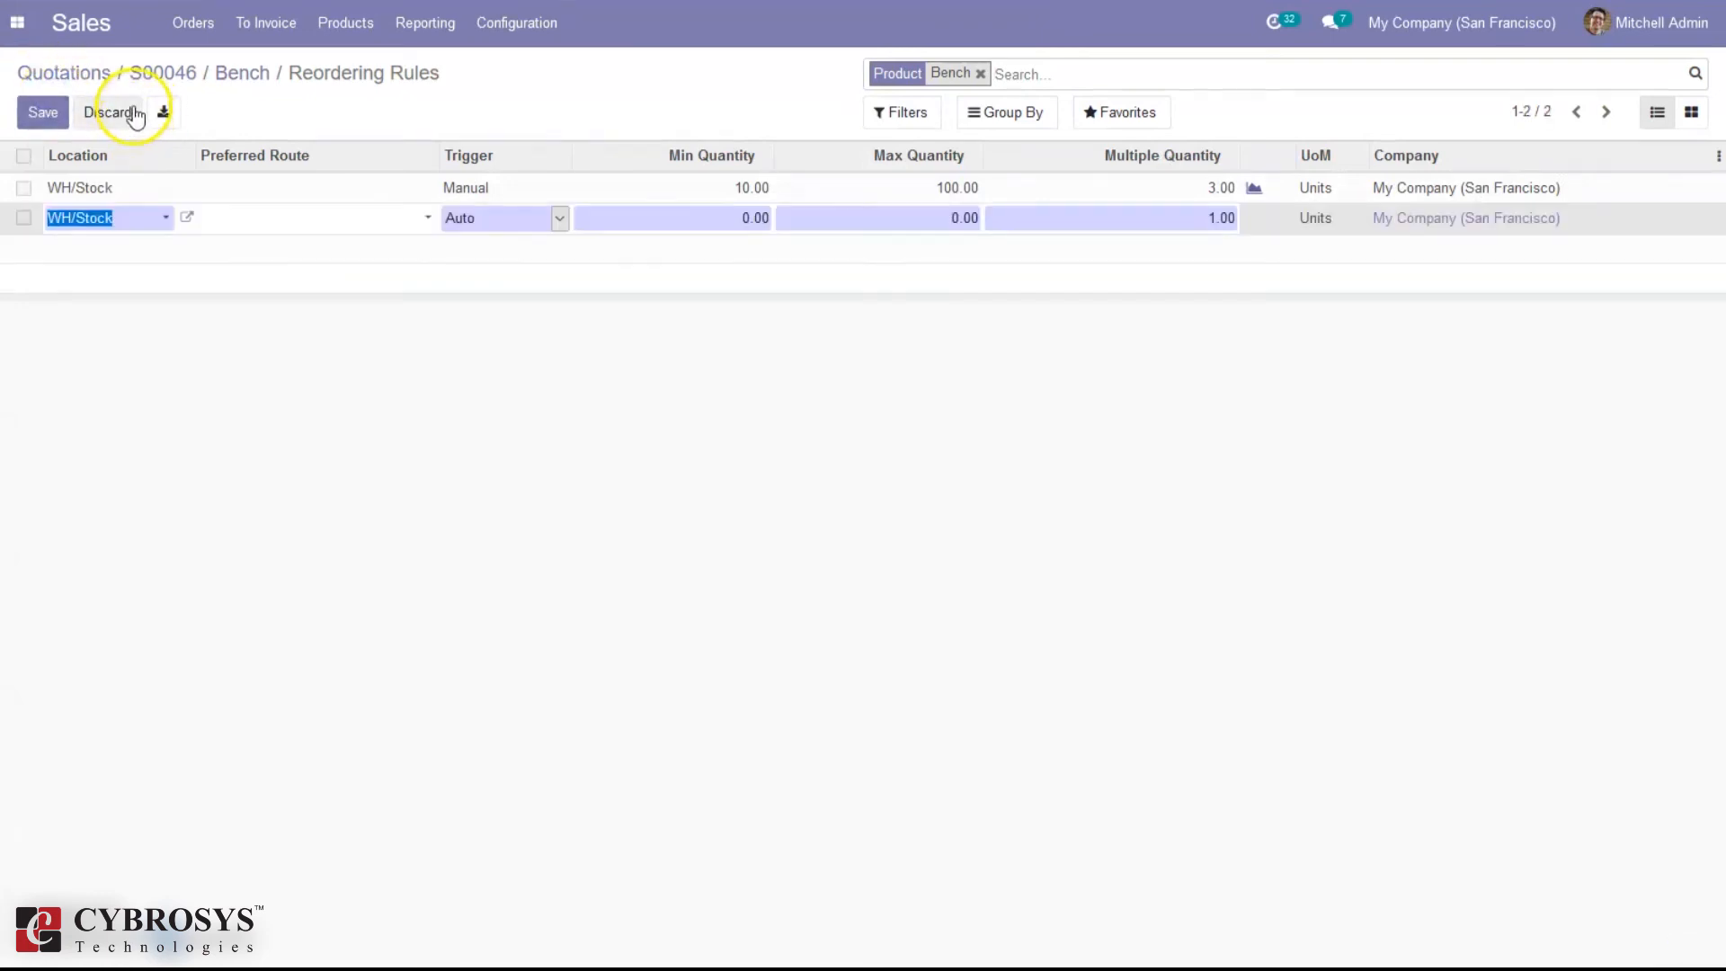
{"action": "left_click", "coordinate": [121, 115]}
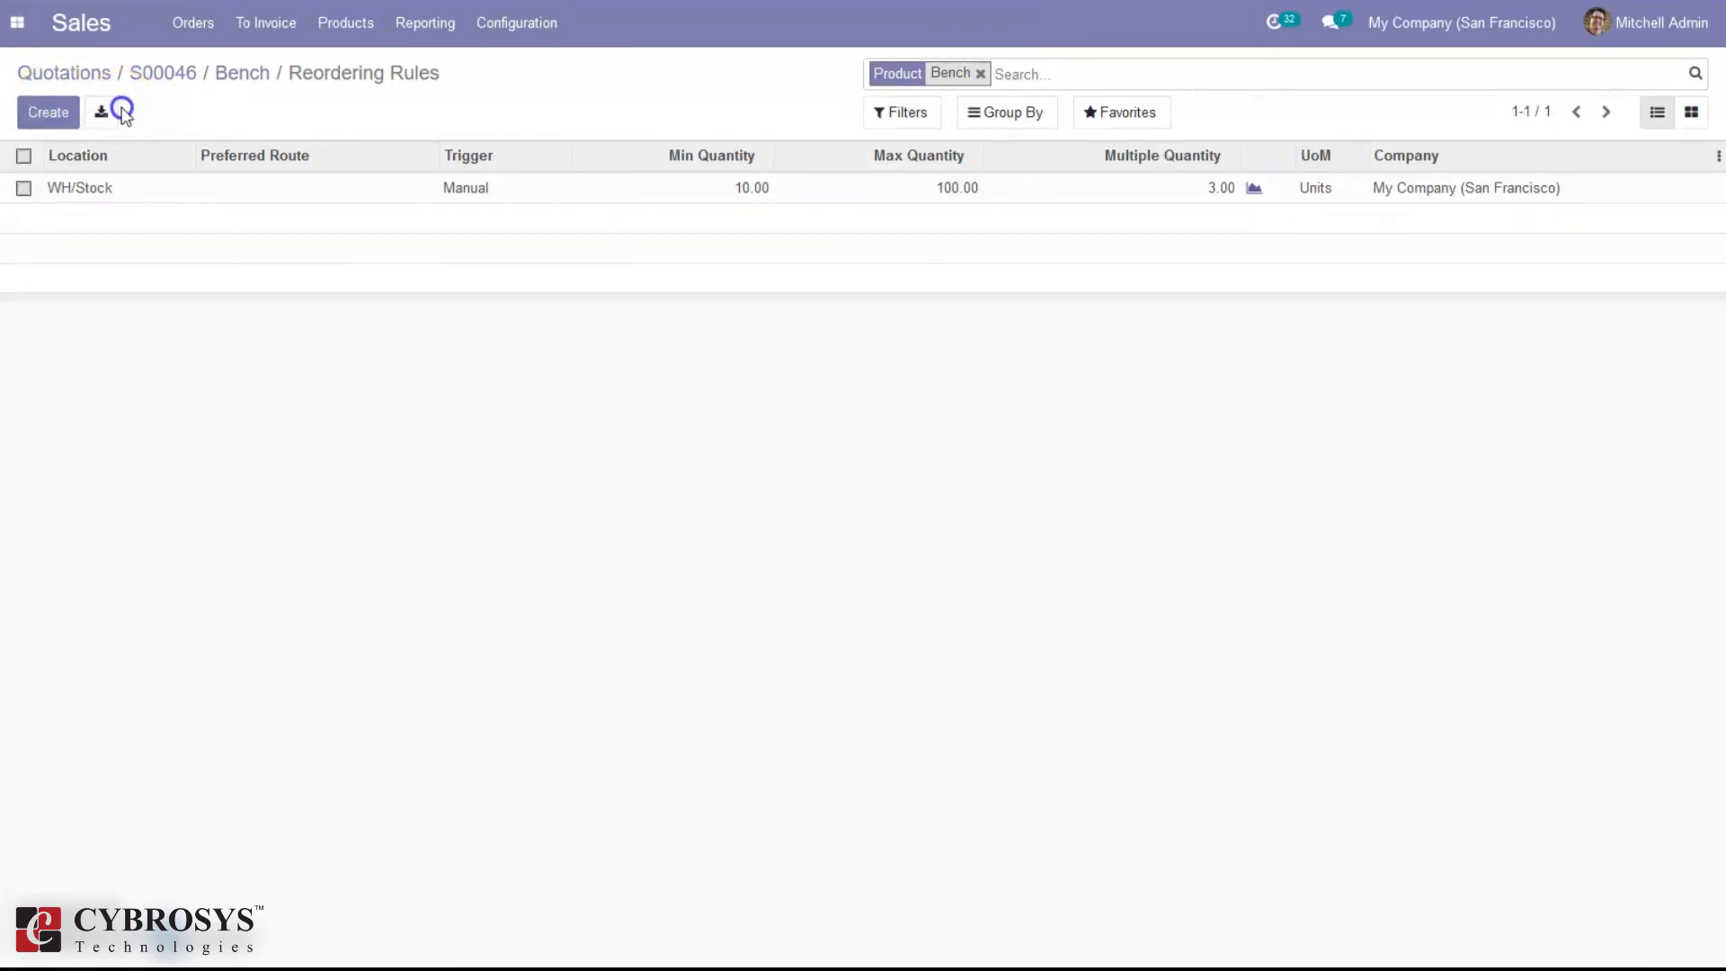
{"action": "left_click", "coordinate": [472, 190]}
{"action": "left_click", "coordinate": [474, 189]}
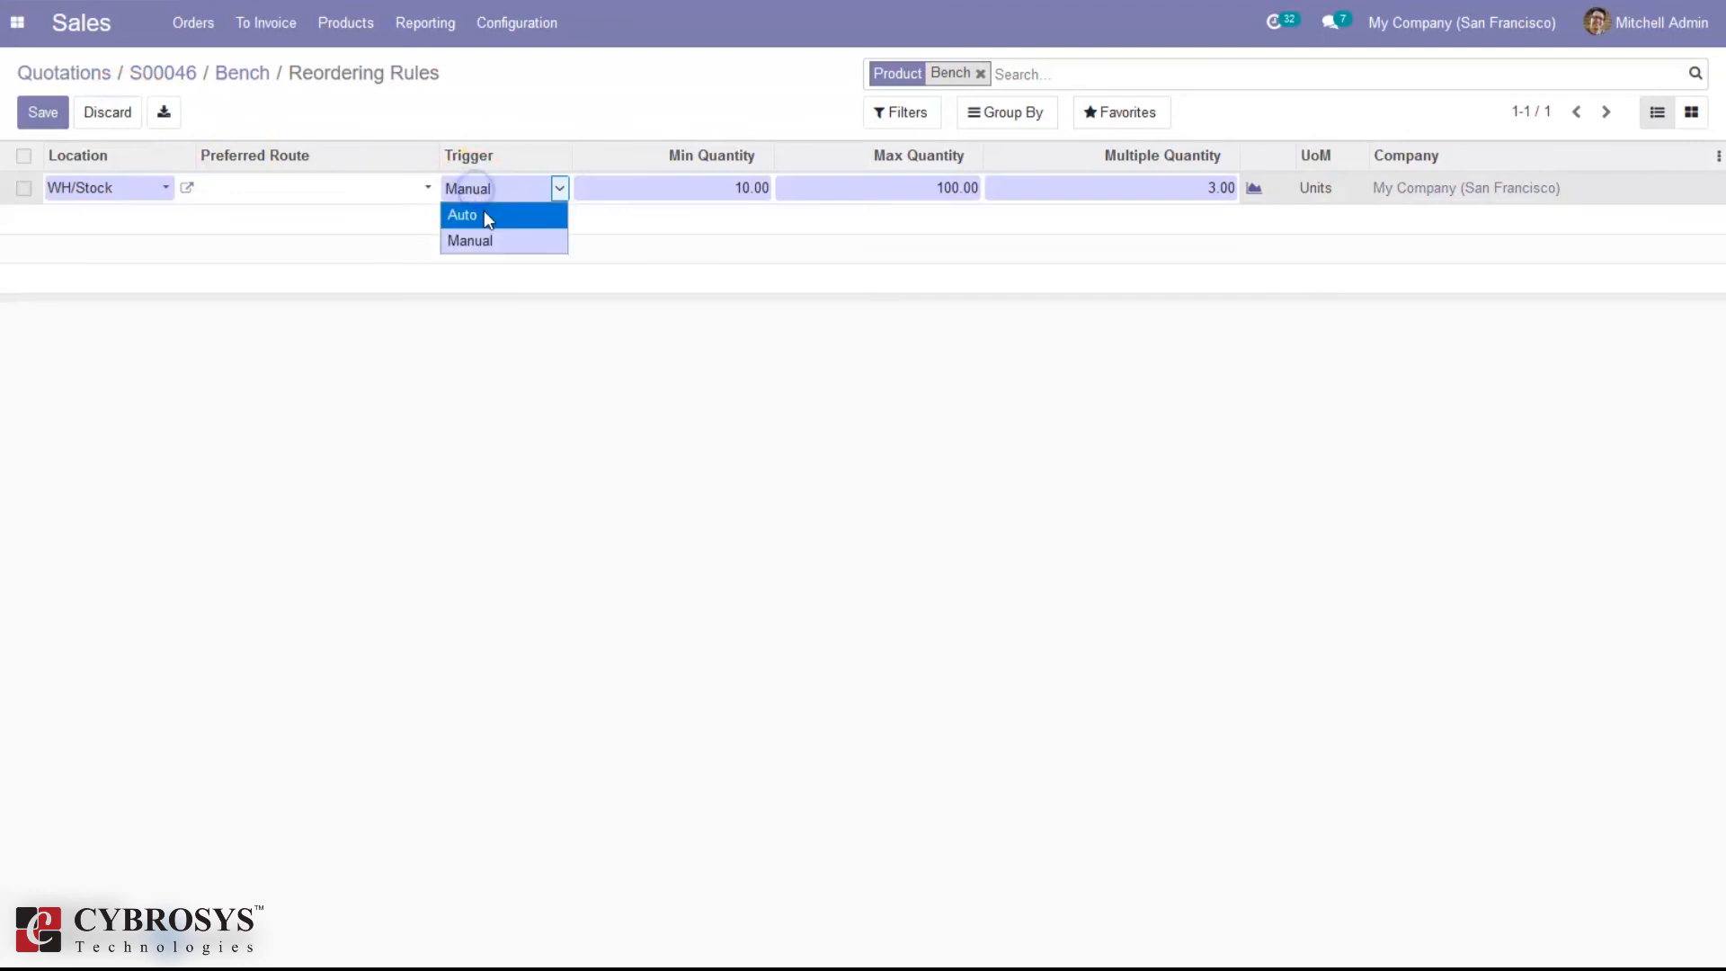
{"action": "left_click", "coordinate": [484, 214]}
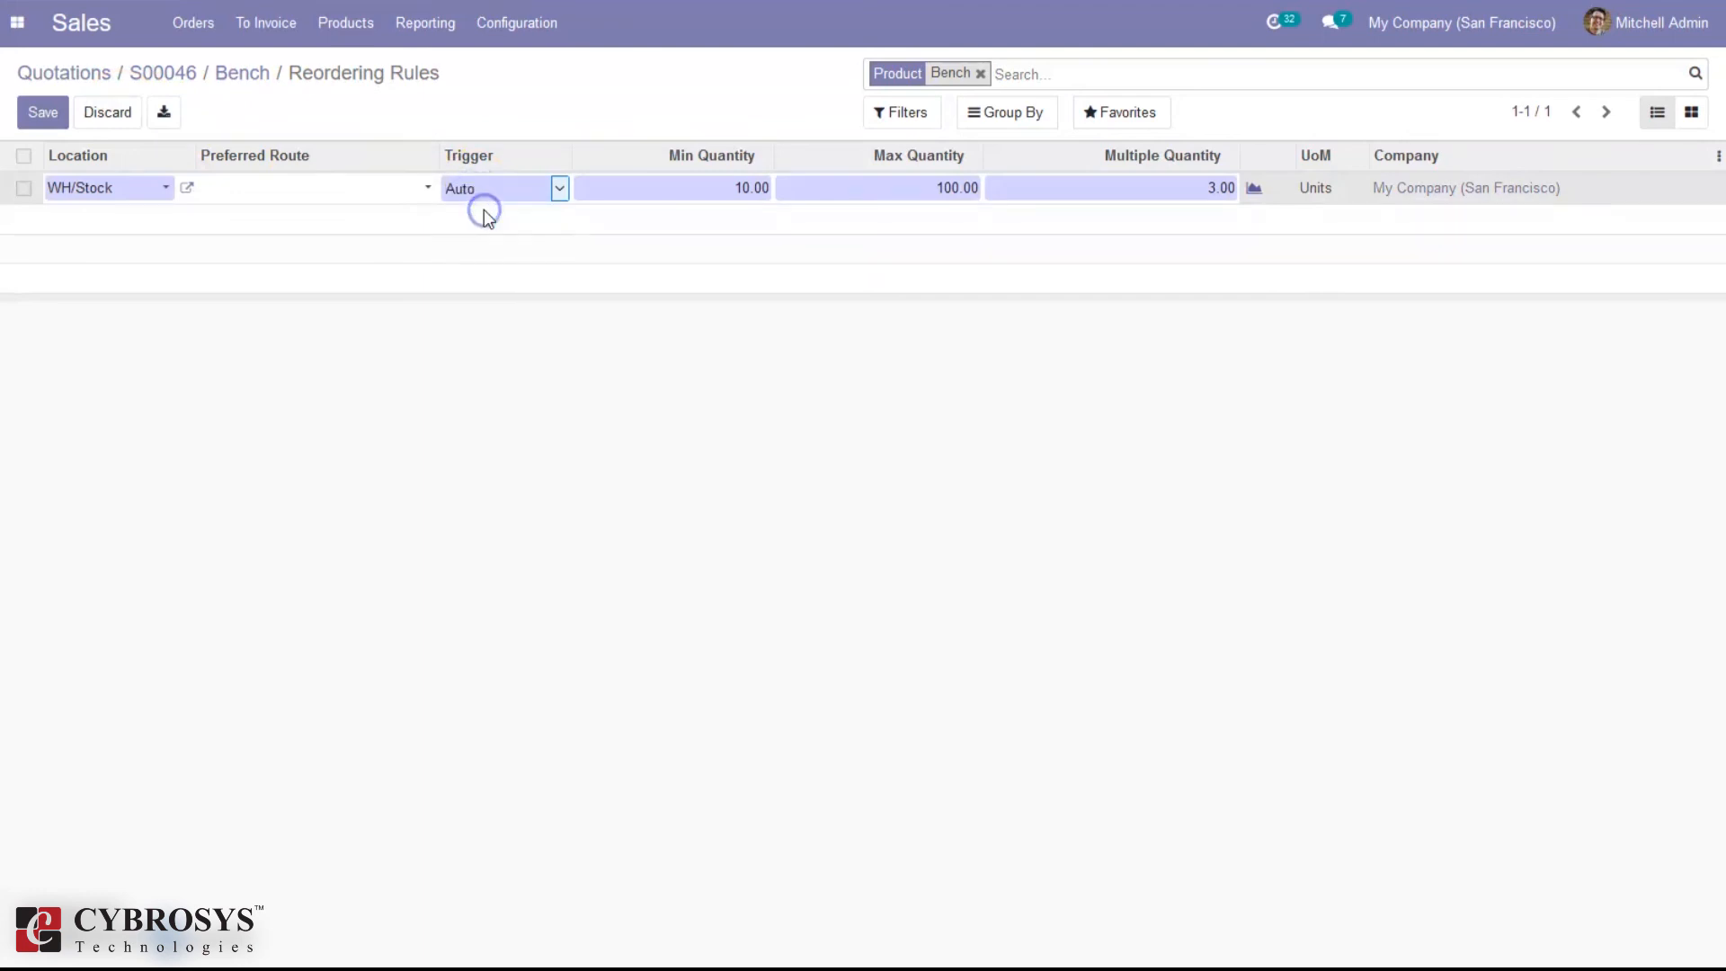
{"action": "left_click", "coordinate": [45, 111]}
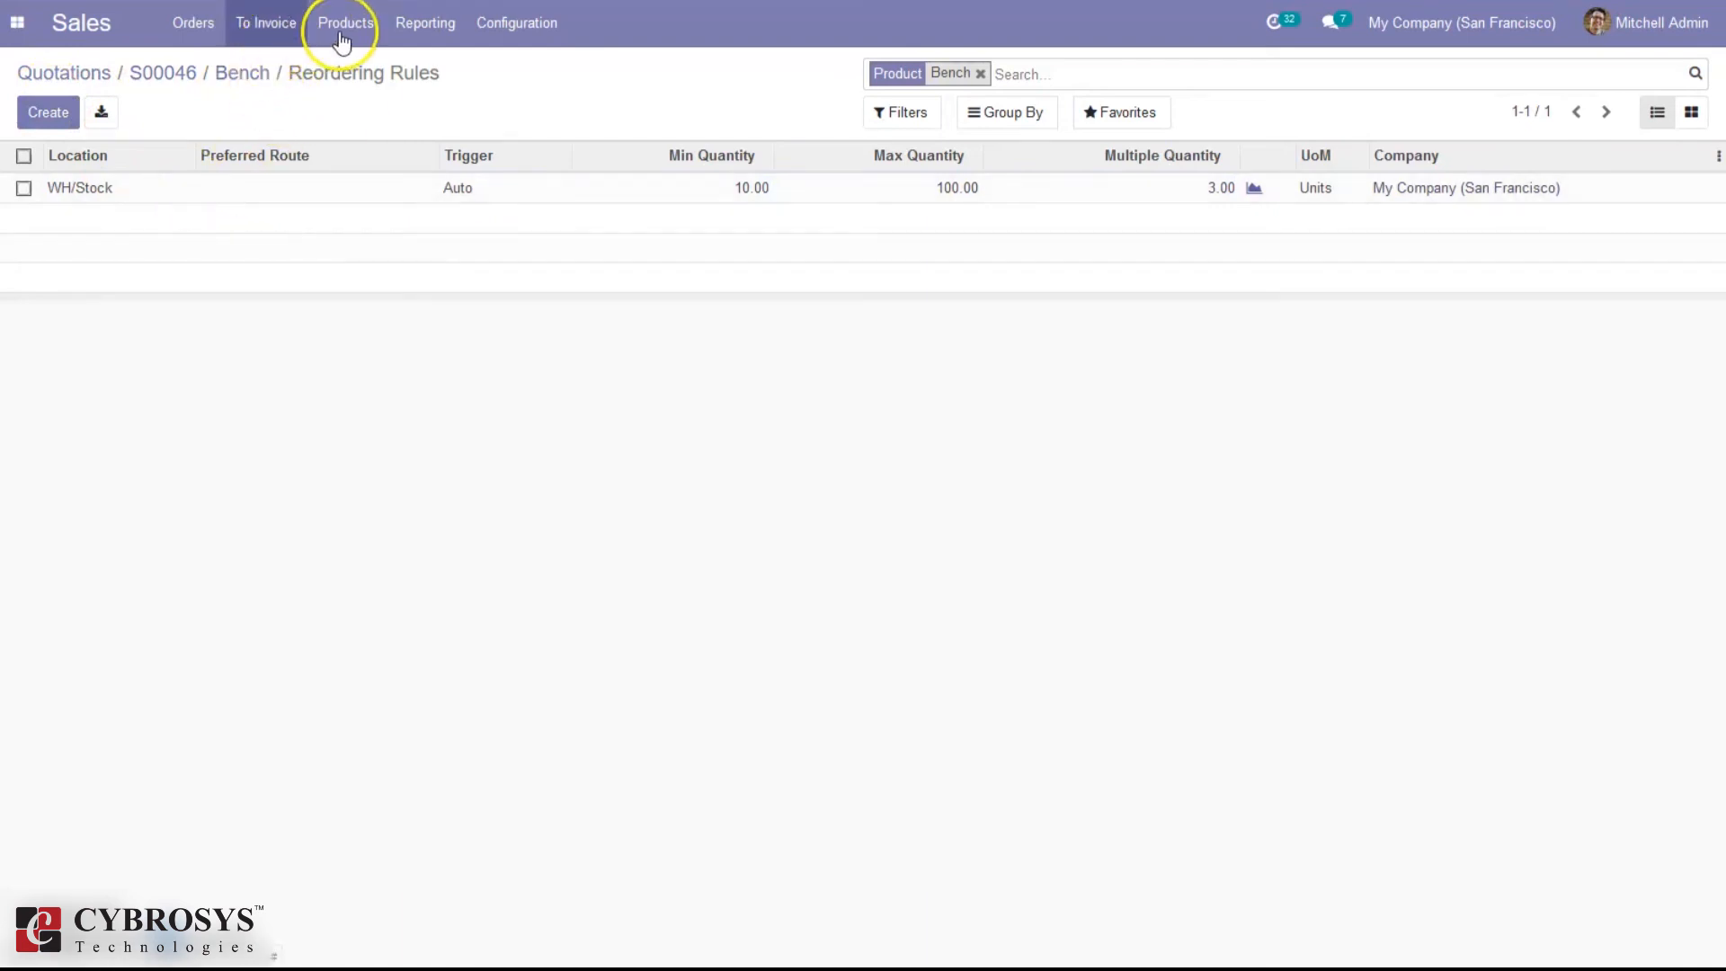
Step: Check the requests for quotation in the Purchase app and open the Replenishment list in the Inventory app
{"action": "left_click", "coordinate": [17, 23]}
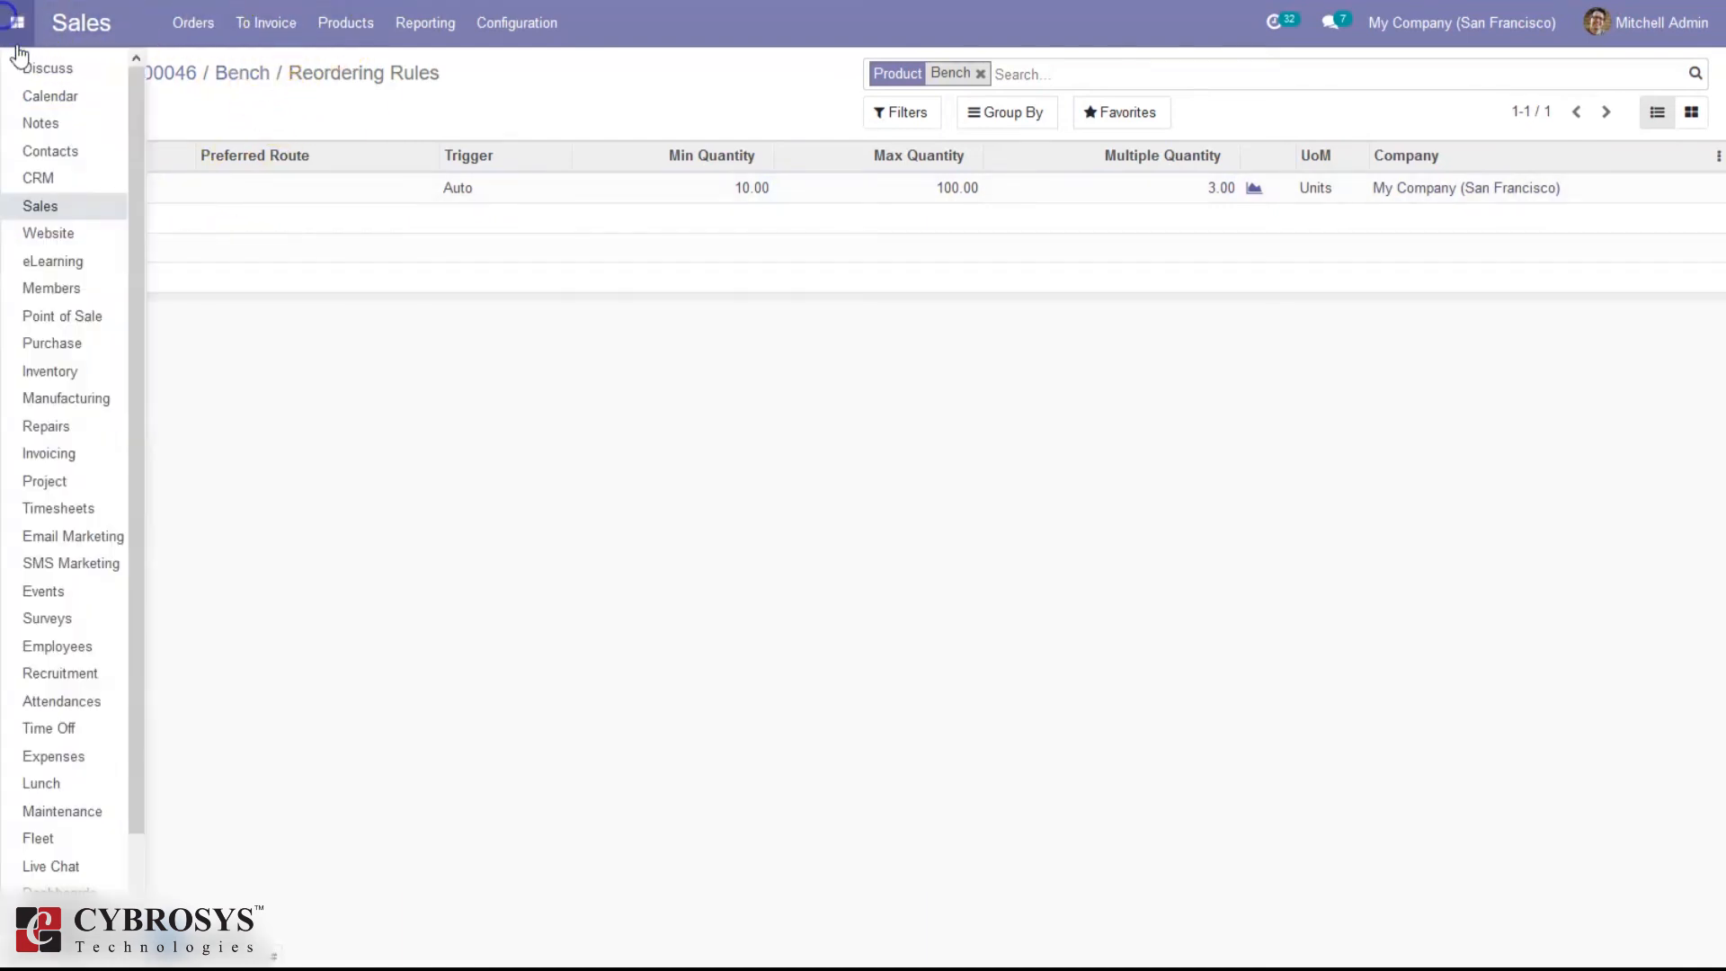
{"action": "left_click", "coordinate": [66, 360]}
{"action": "left_click", "coordinate": [18, 27]}
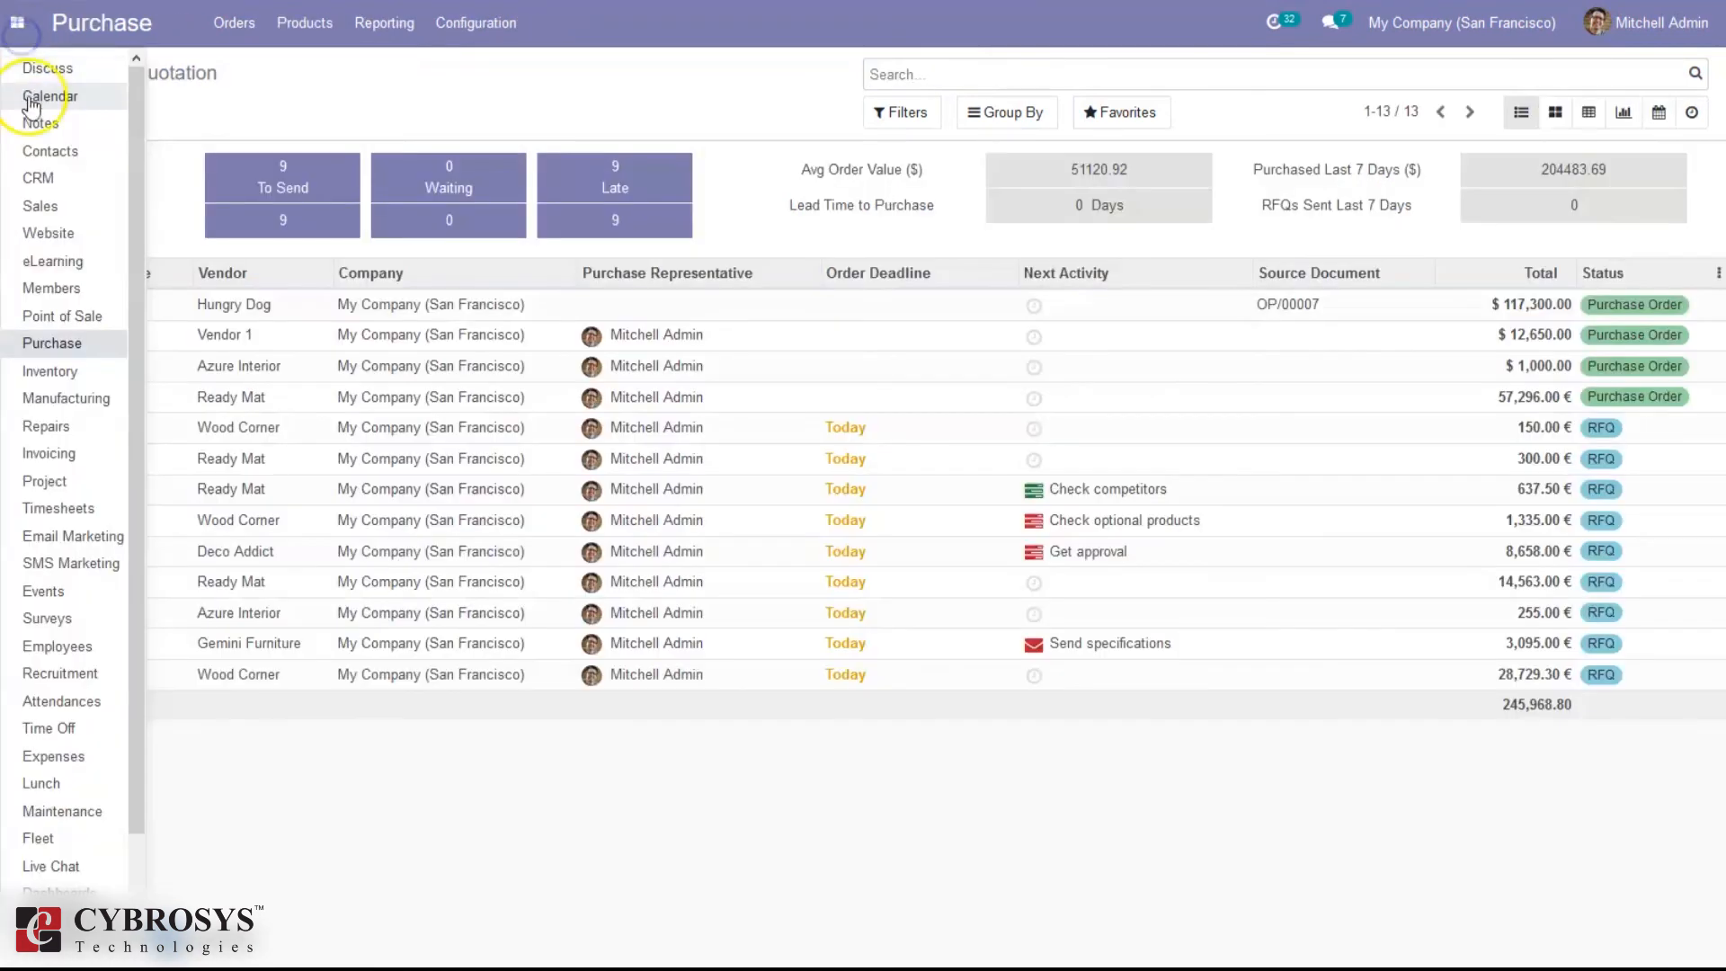
{"action": "left_click", "coordinate": [49, 369]}
{"action": "left_click", "coordinate": [321, 22]}
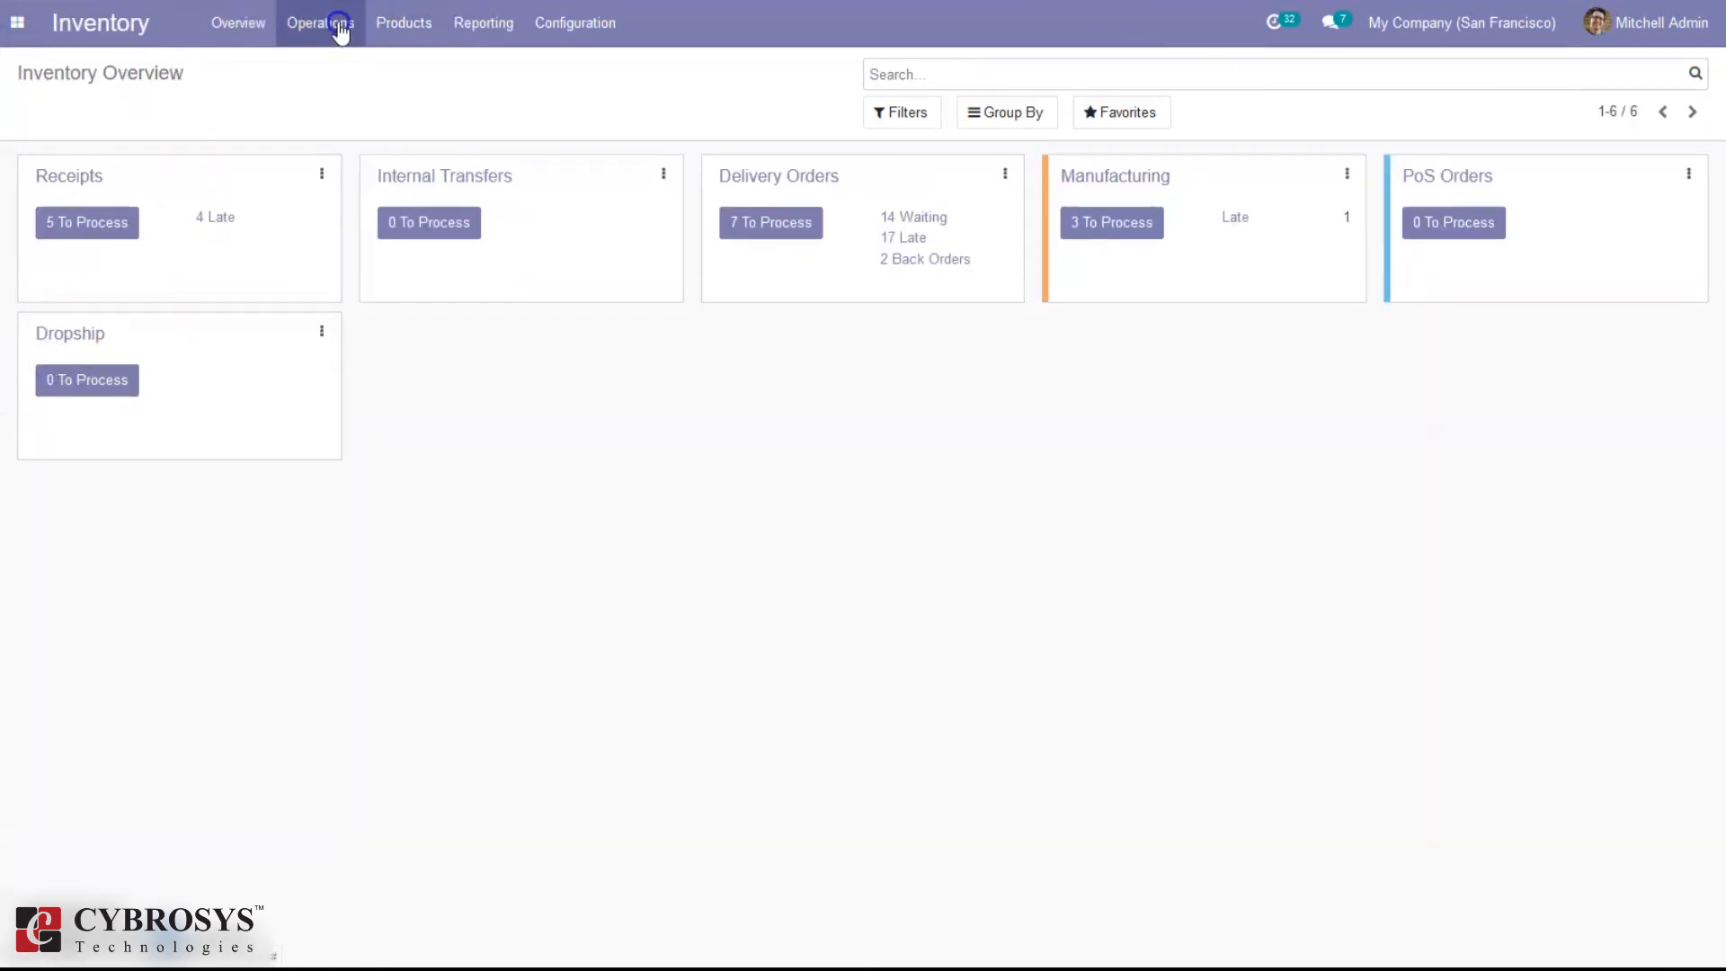
{"action": "left_click", "coordinate": [348, 96]}
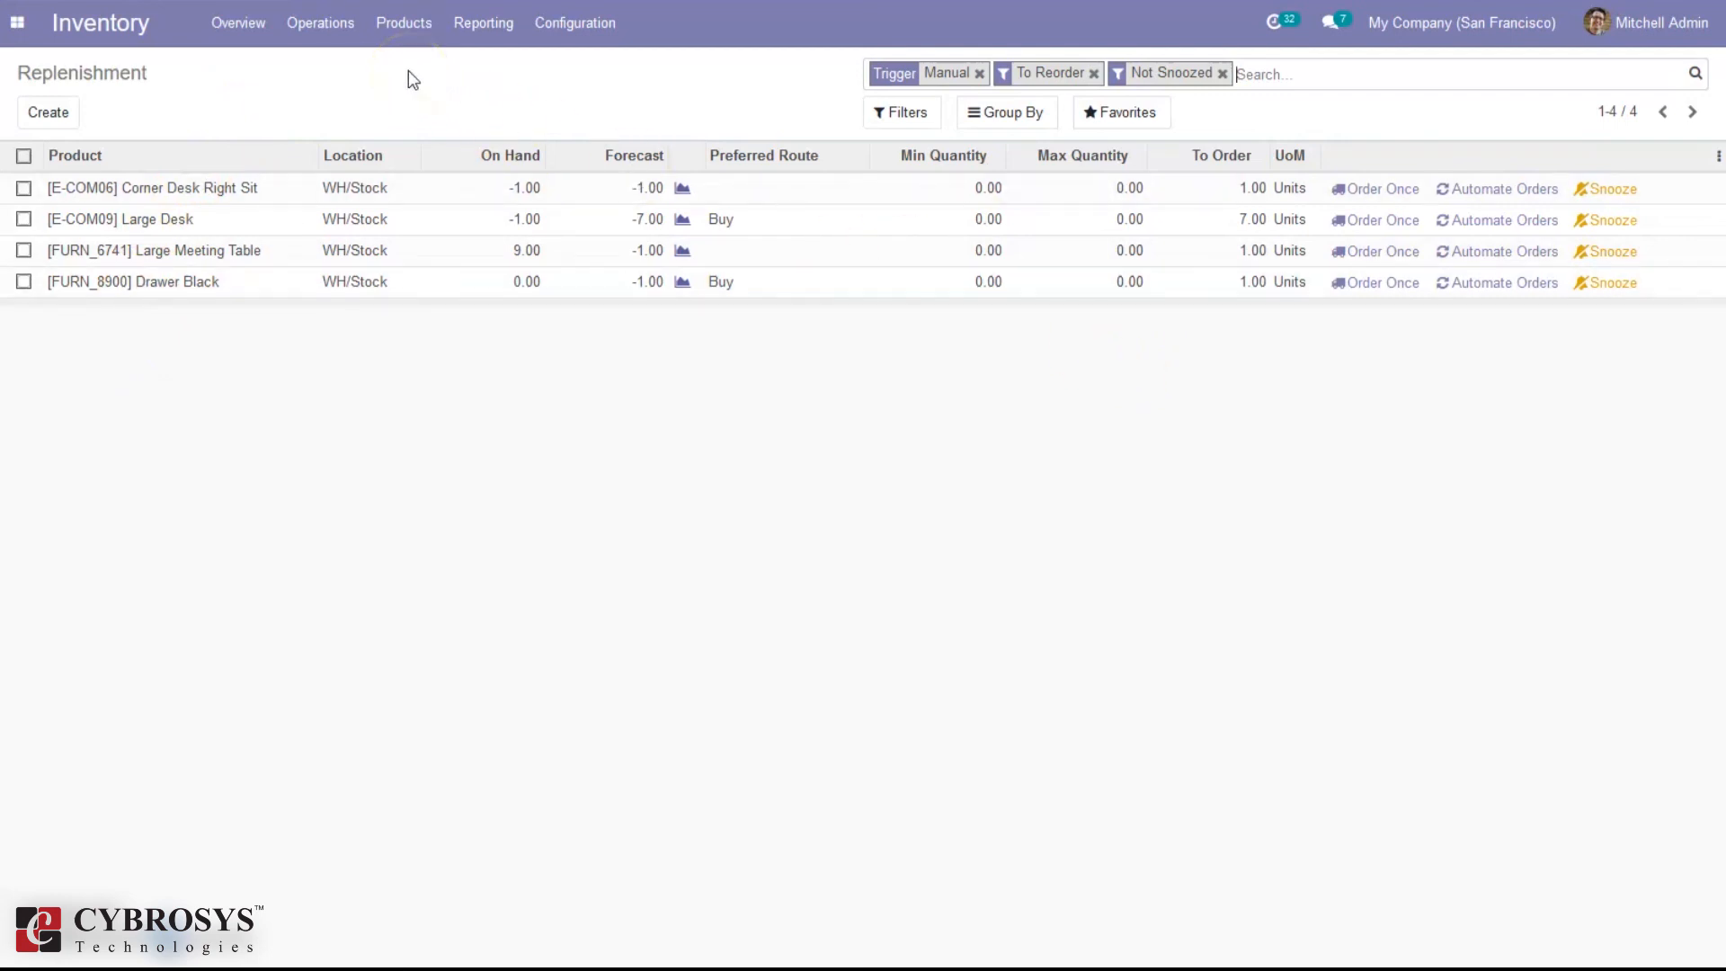
Step: Run the scheduler from Inventory to trigger the automatic reordering rules
{"action": "left_click", "coordinate": [339, 36]}
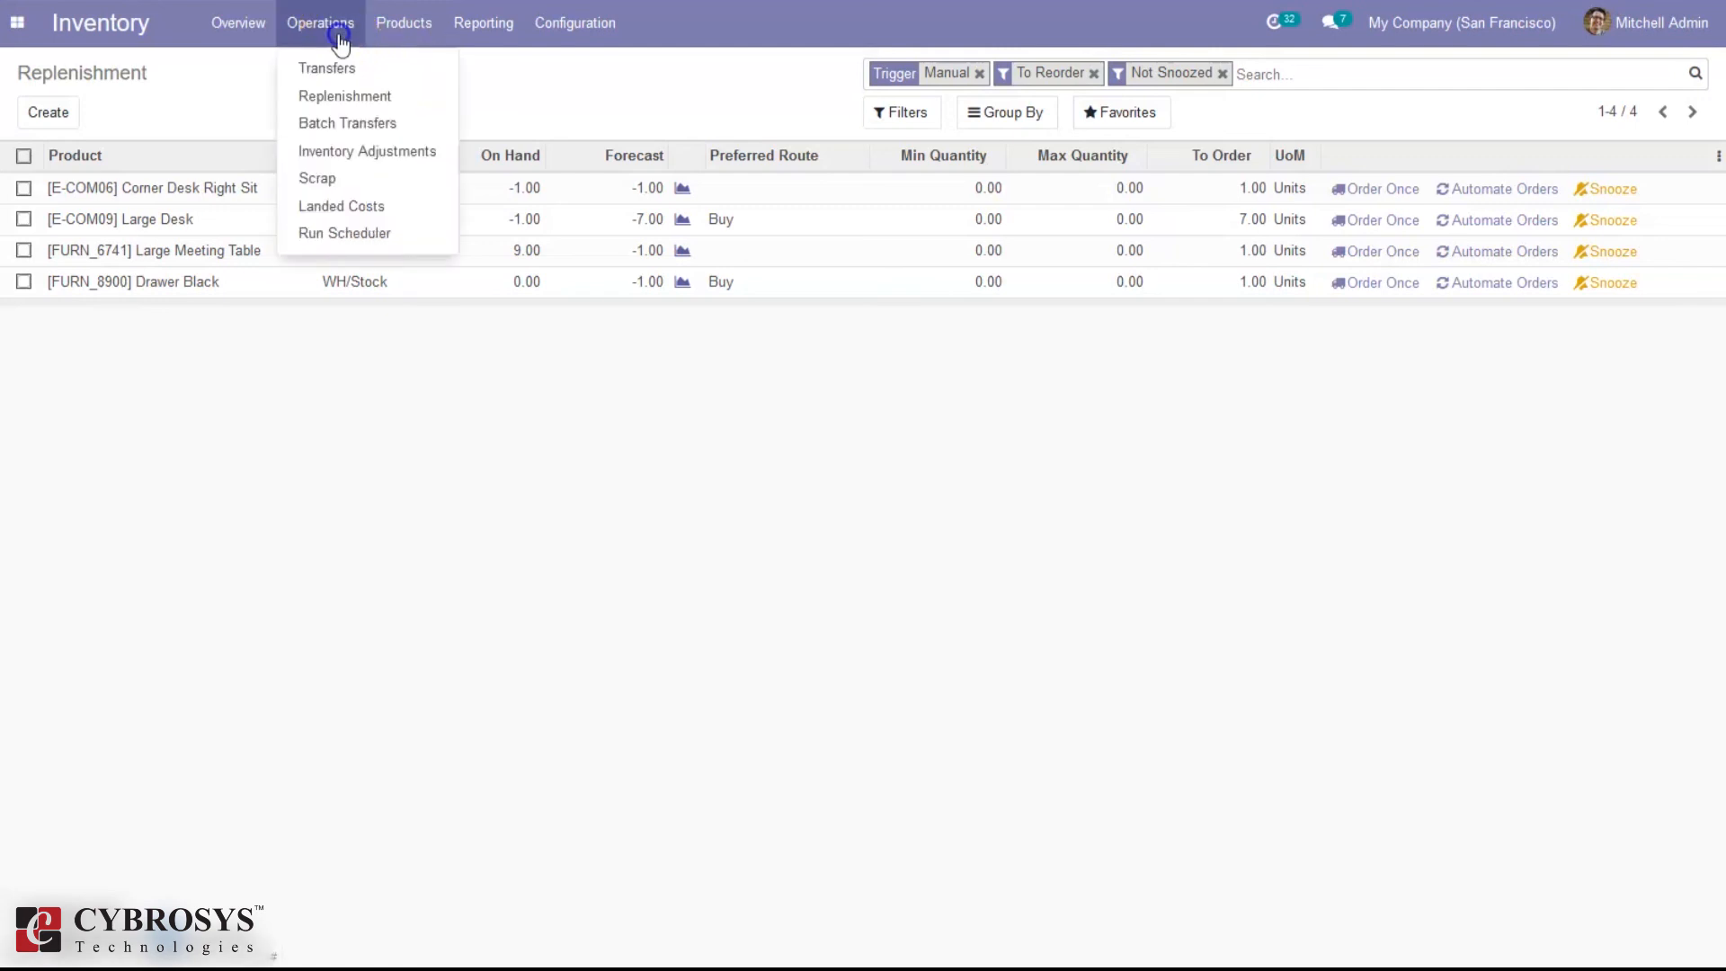
{"action": "left_click", "coordinate": [326, 234]}
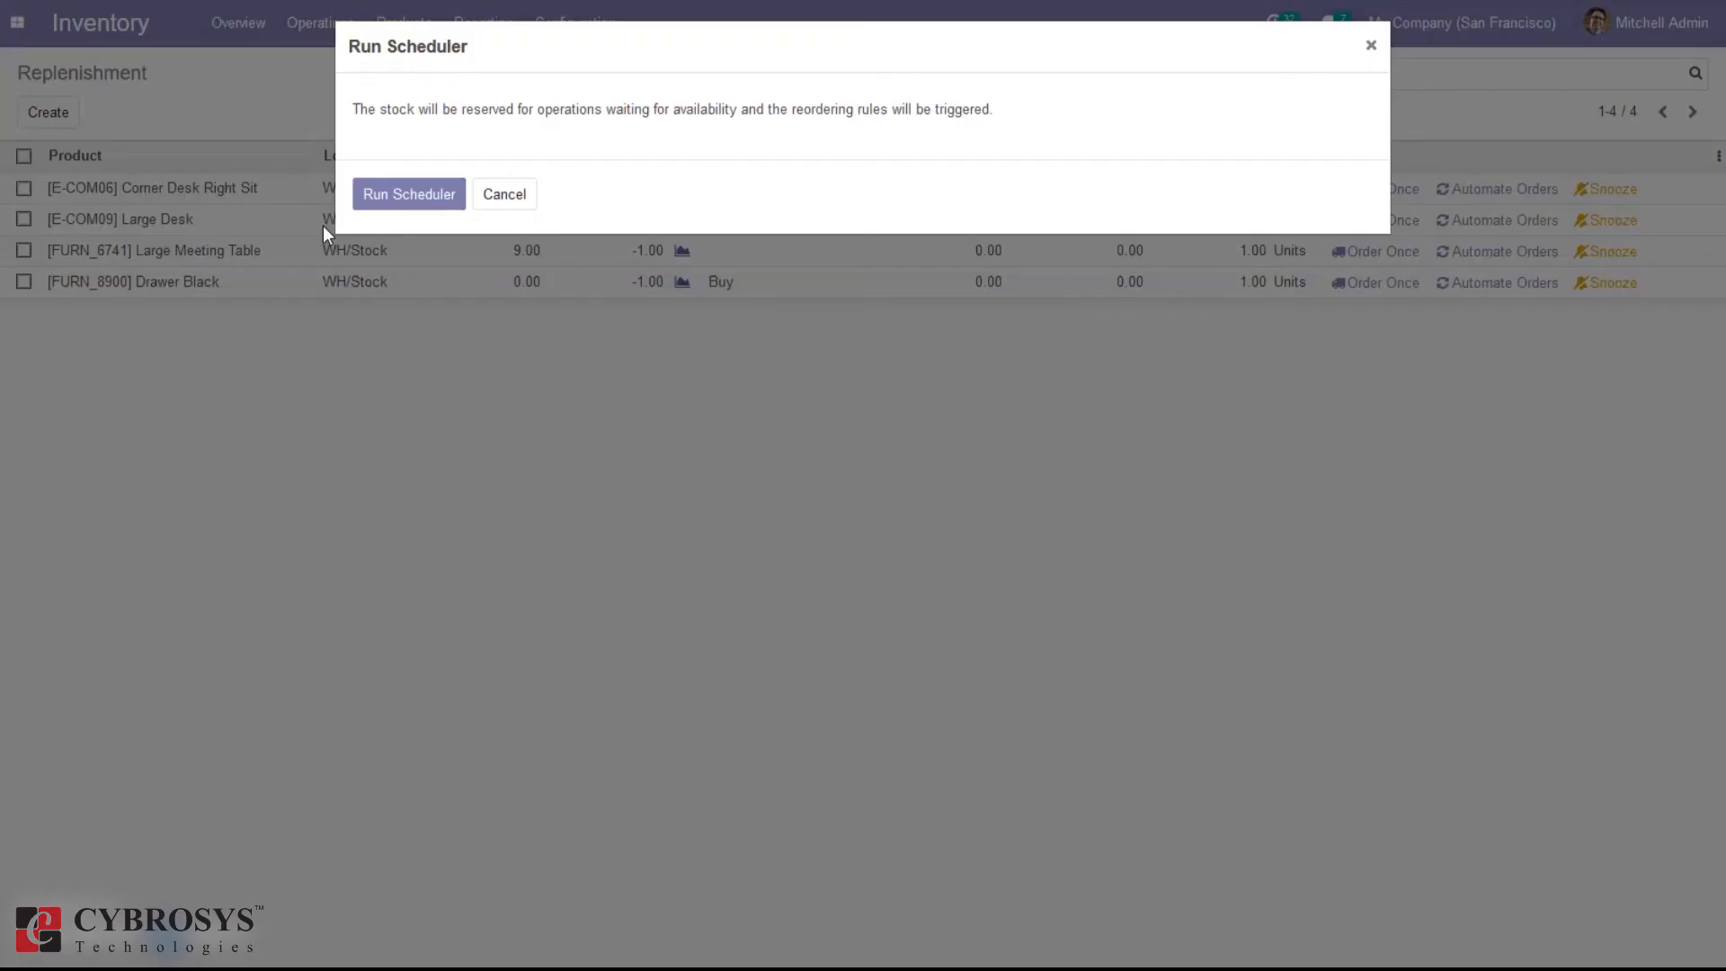
{"action": "left_click", "coordinate": [392, 194]}
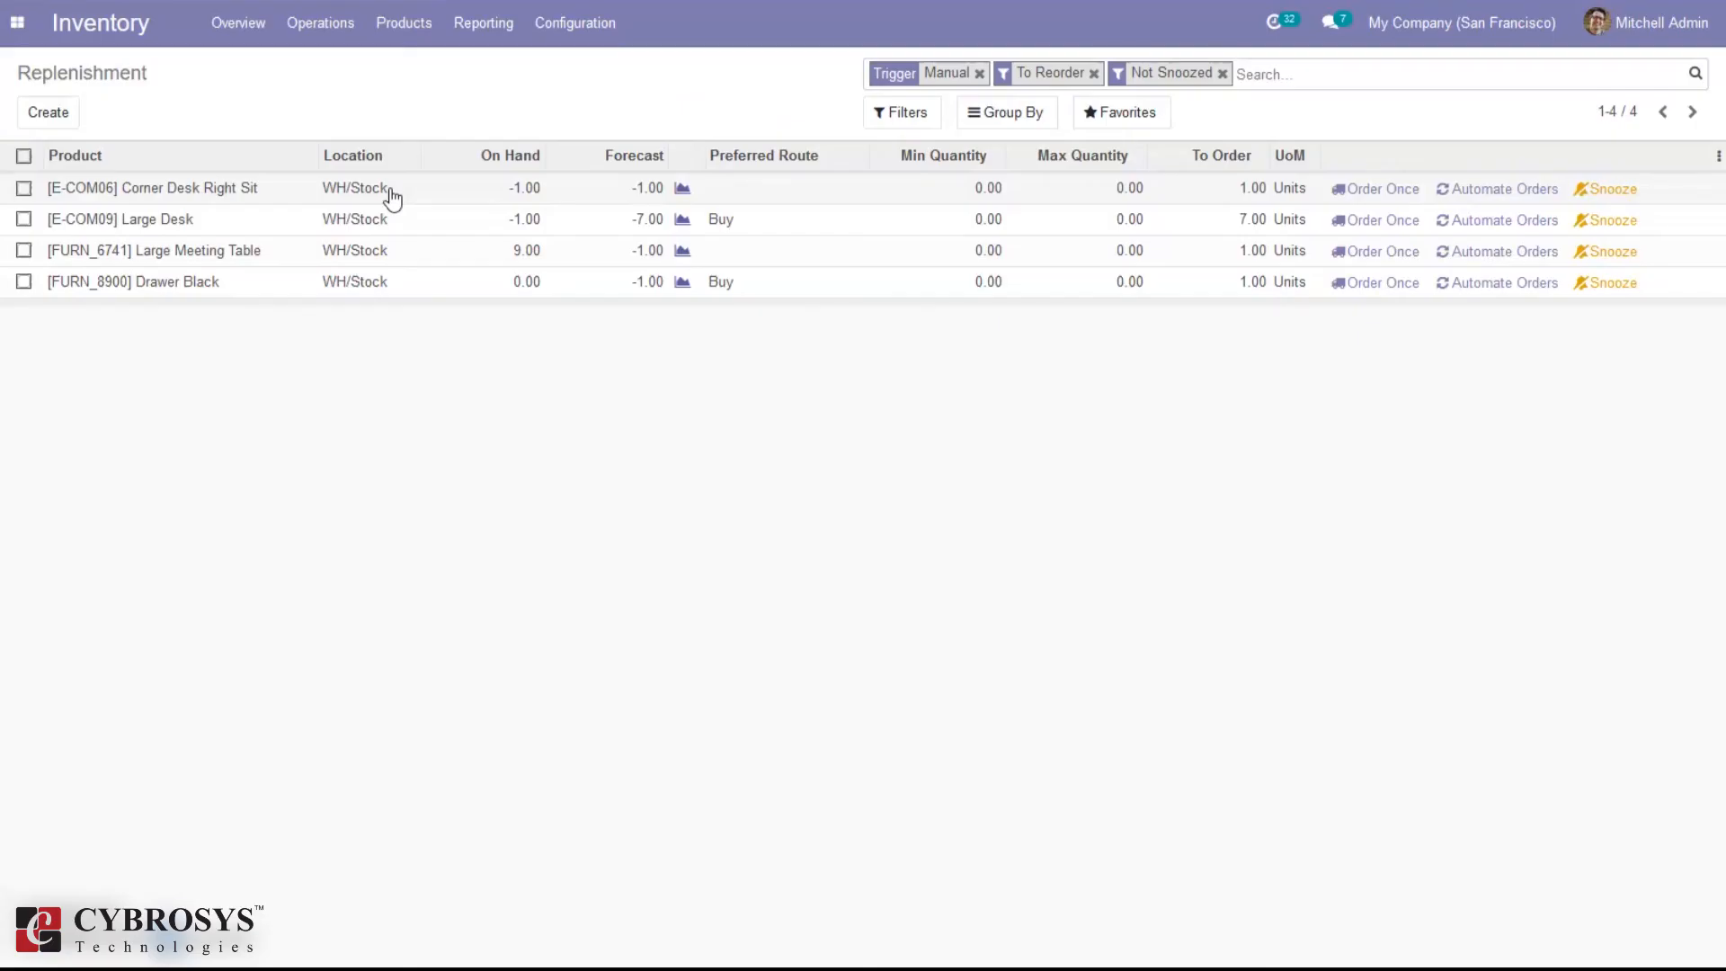
Step: Switch to the Purchase app, review the newest request for quotation for vendor Hungry Dog and return to the list
{"action": "left_click", "coordinate": [30, 24]}
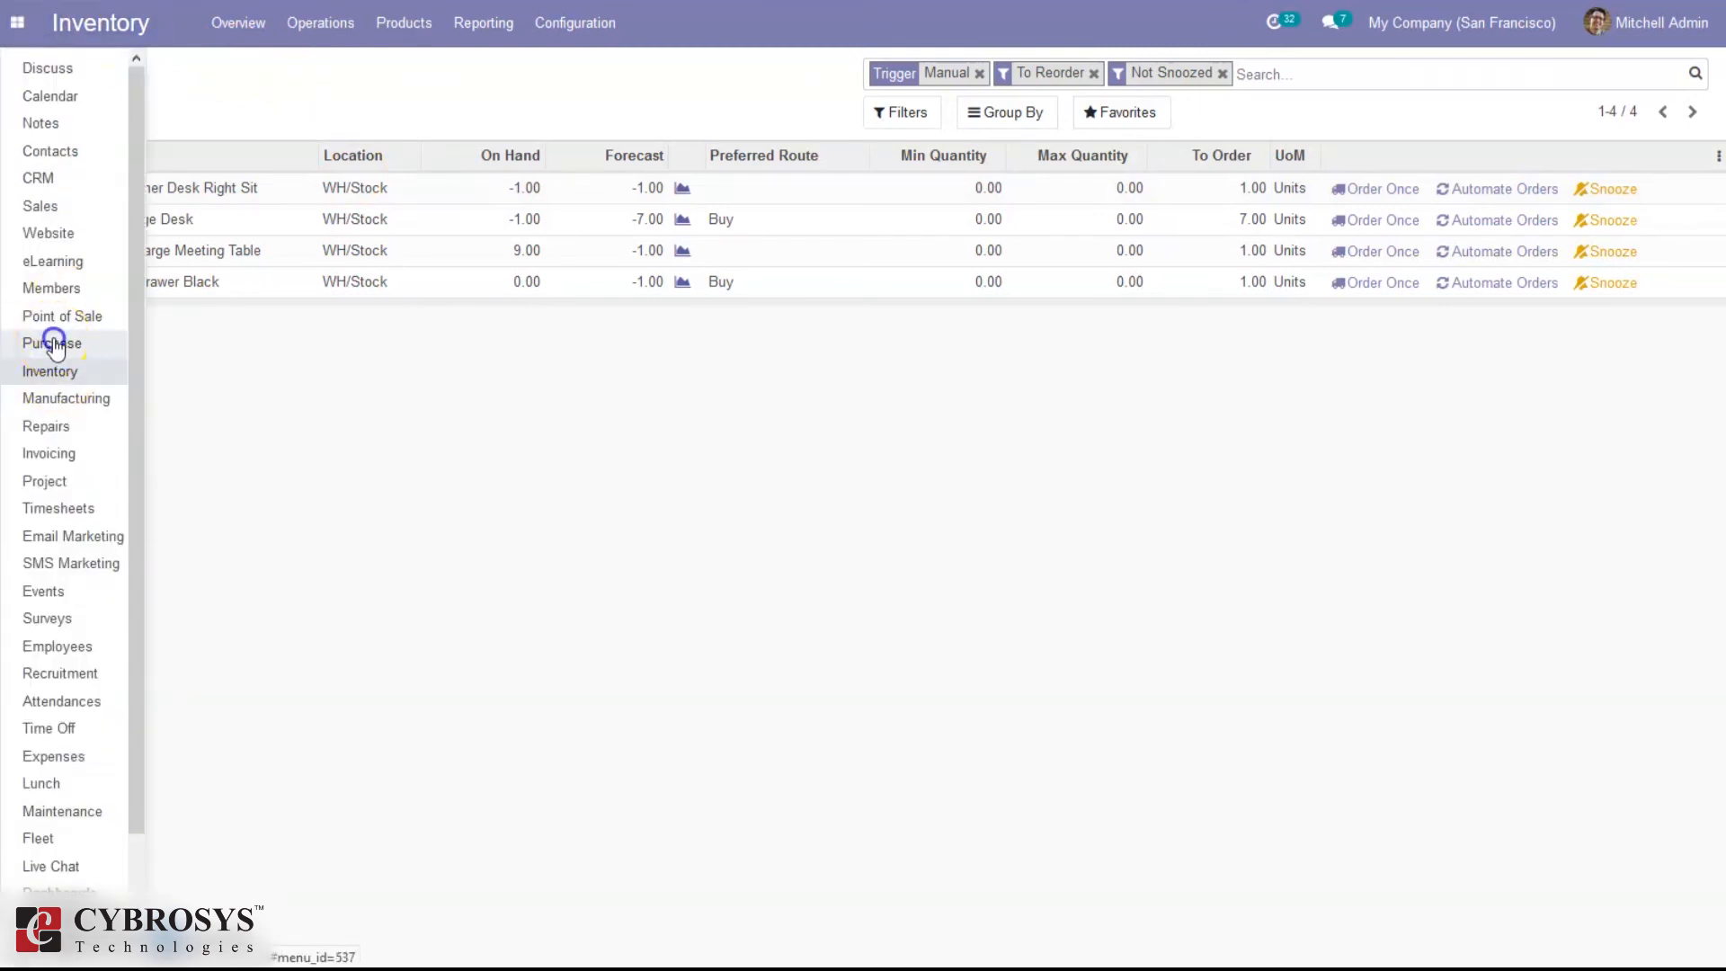
{"action": "left_click", "coordinate": [54, 344]}
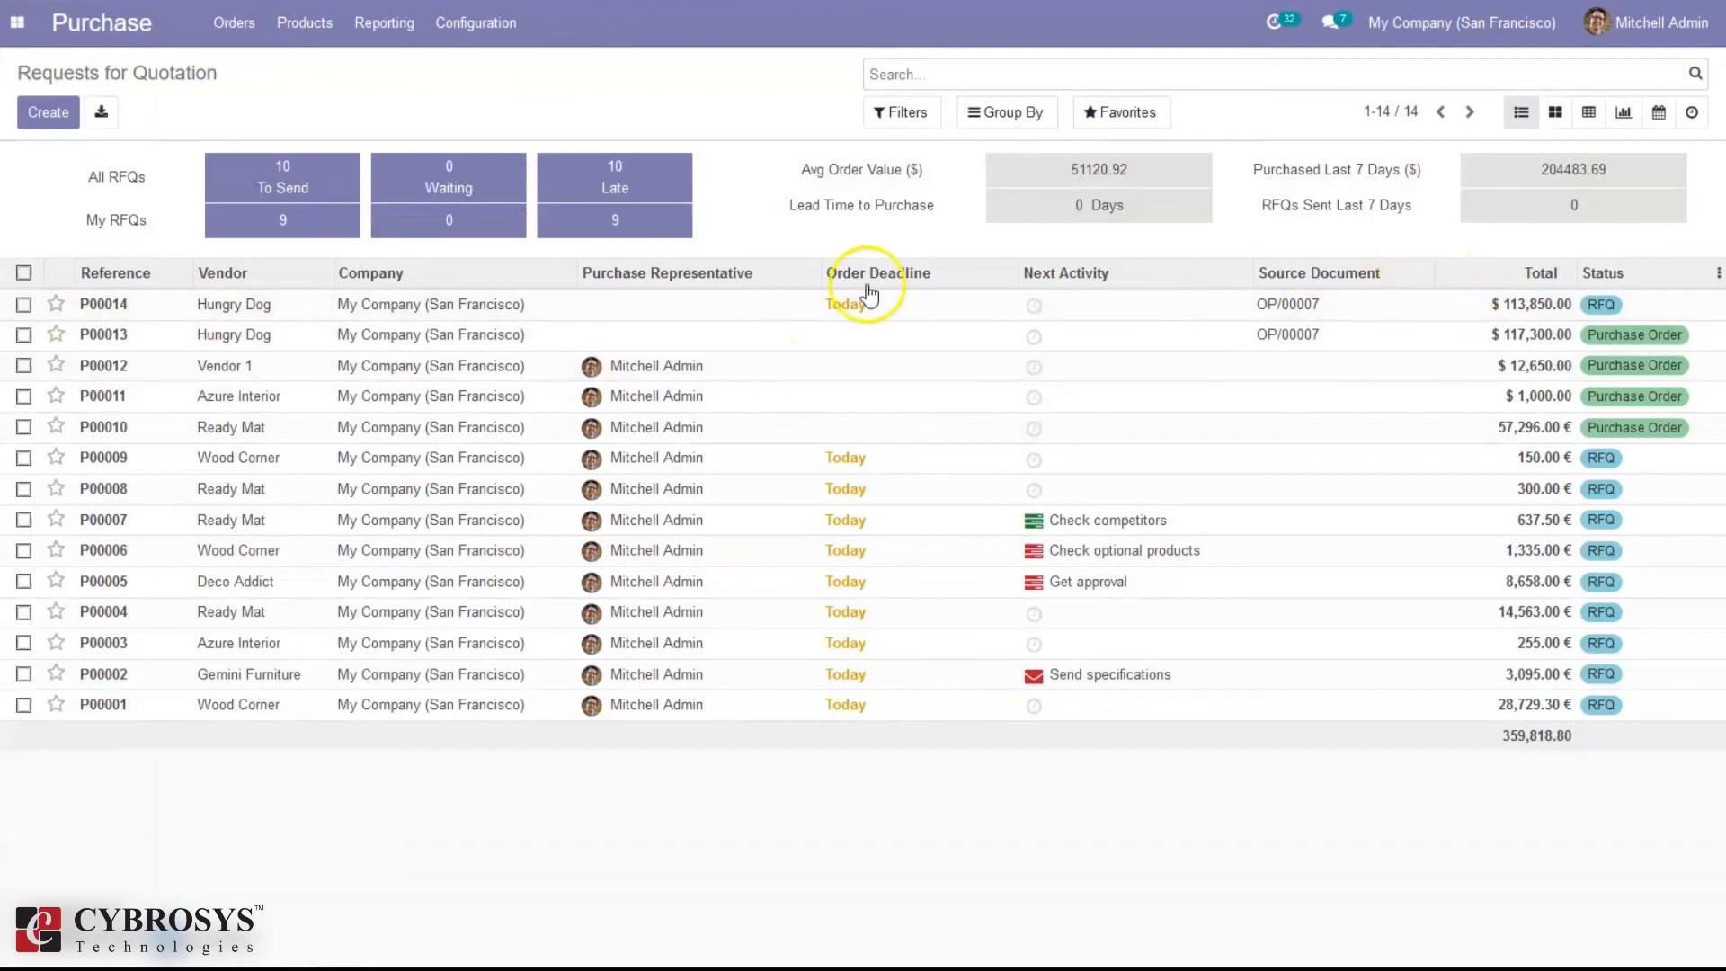
{"action": "left_click", "coordinate": [705, 302]}
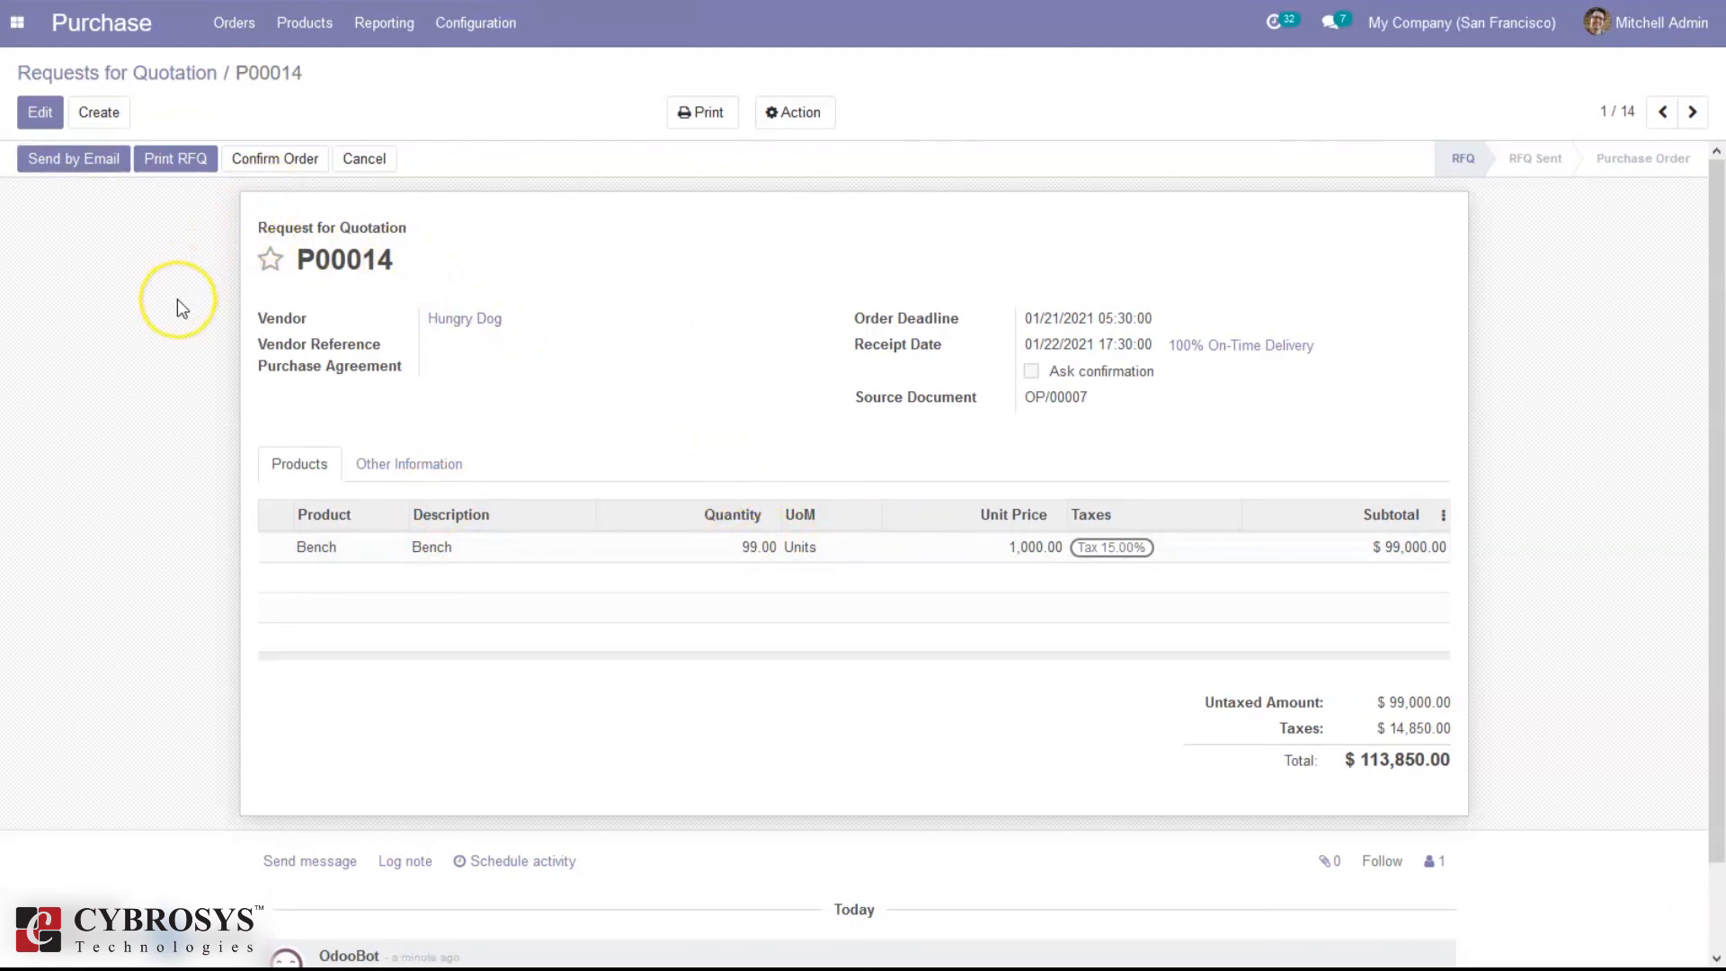
{"action": "left_click", "coordinate": [76, 250]}
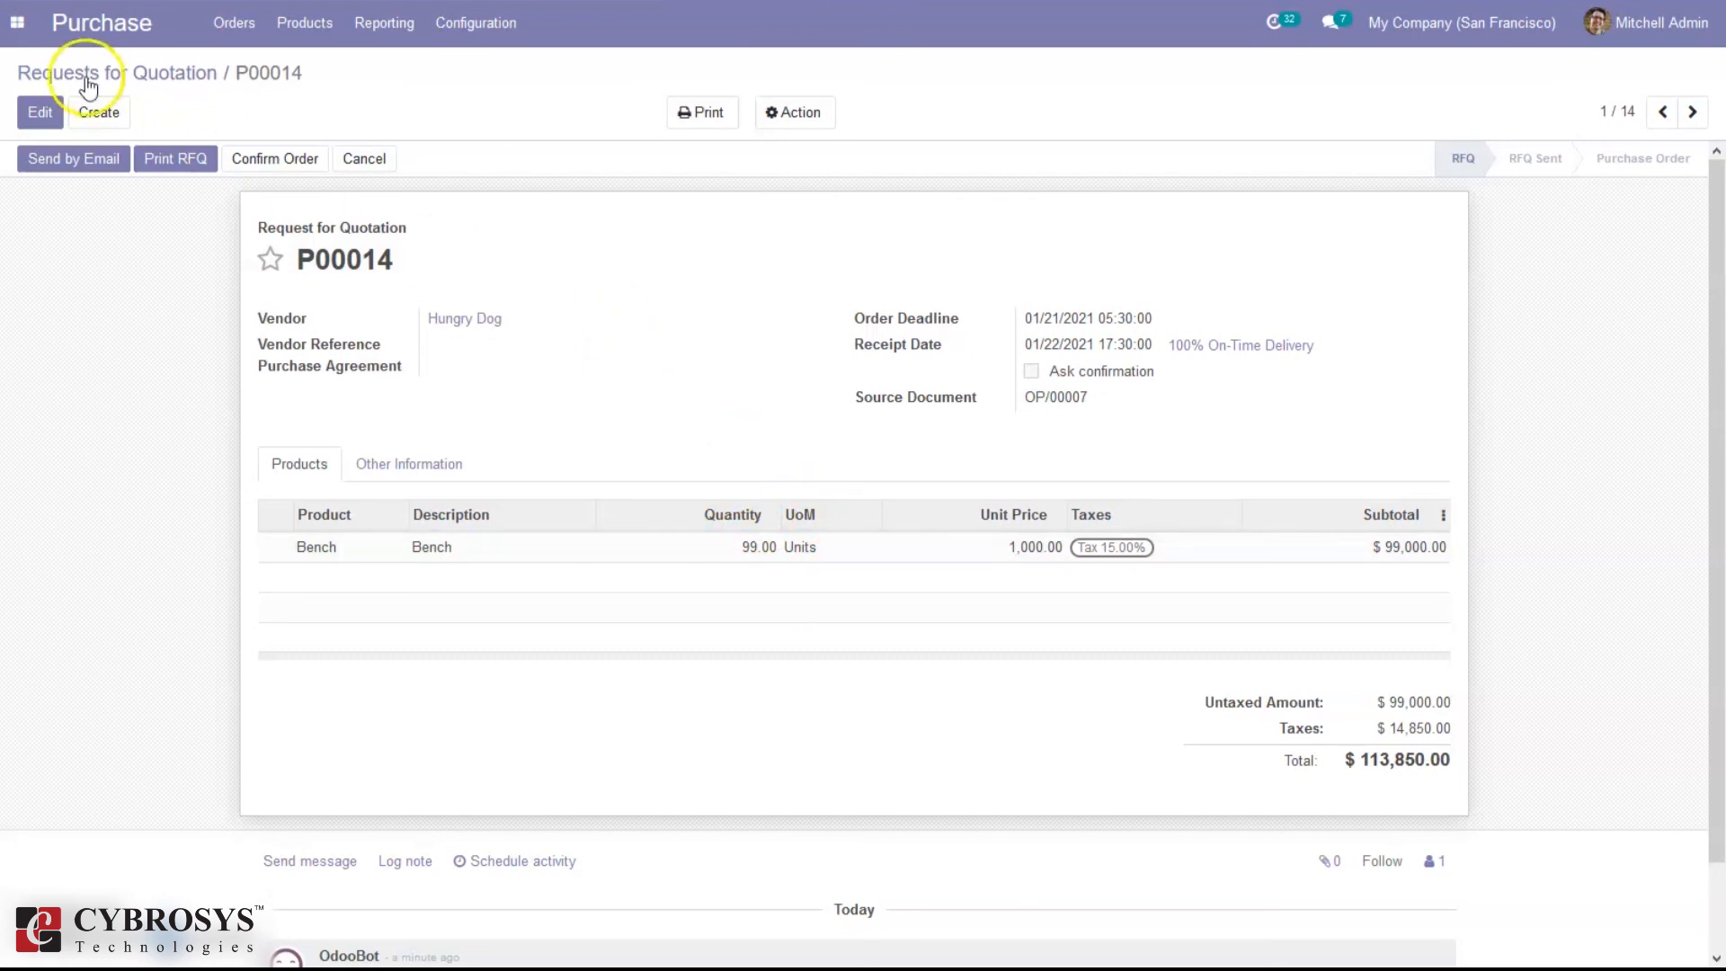
{"action": "left_click", "coordinate": [173, 79]}
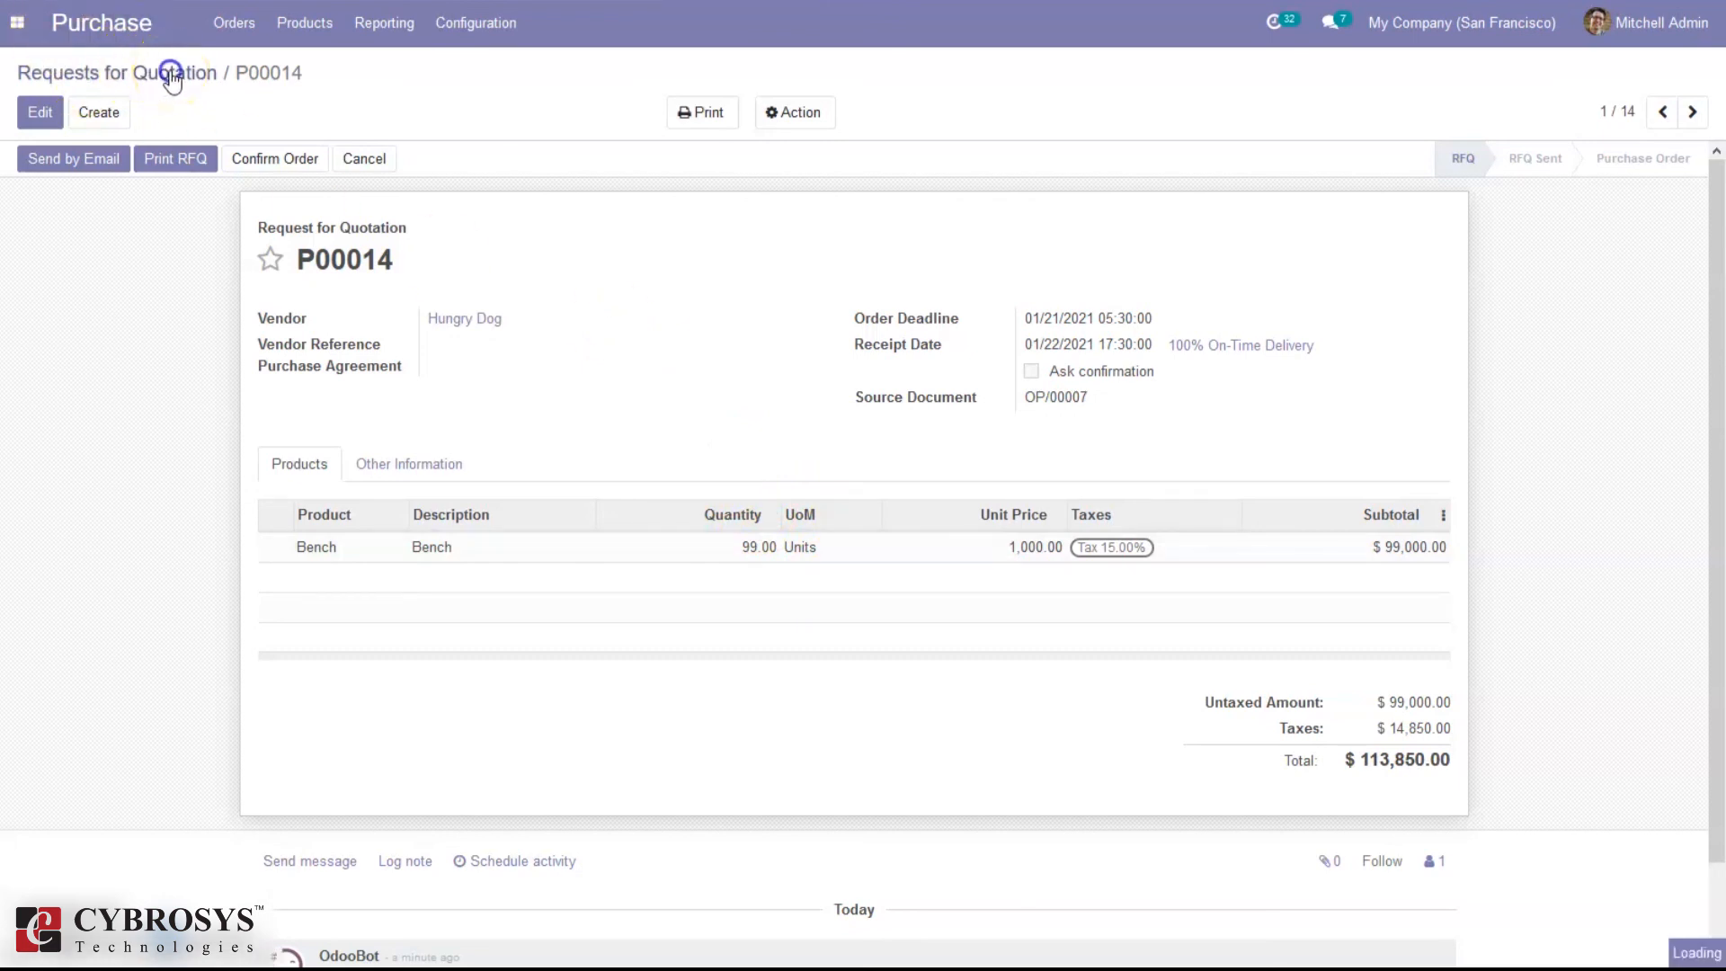